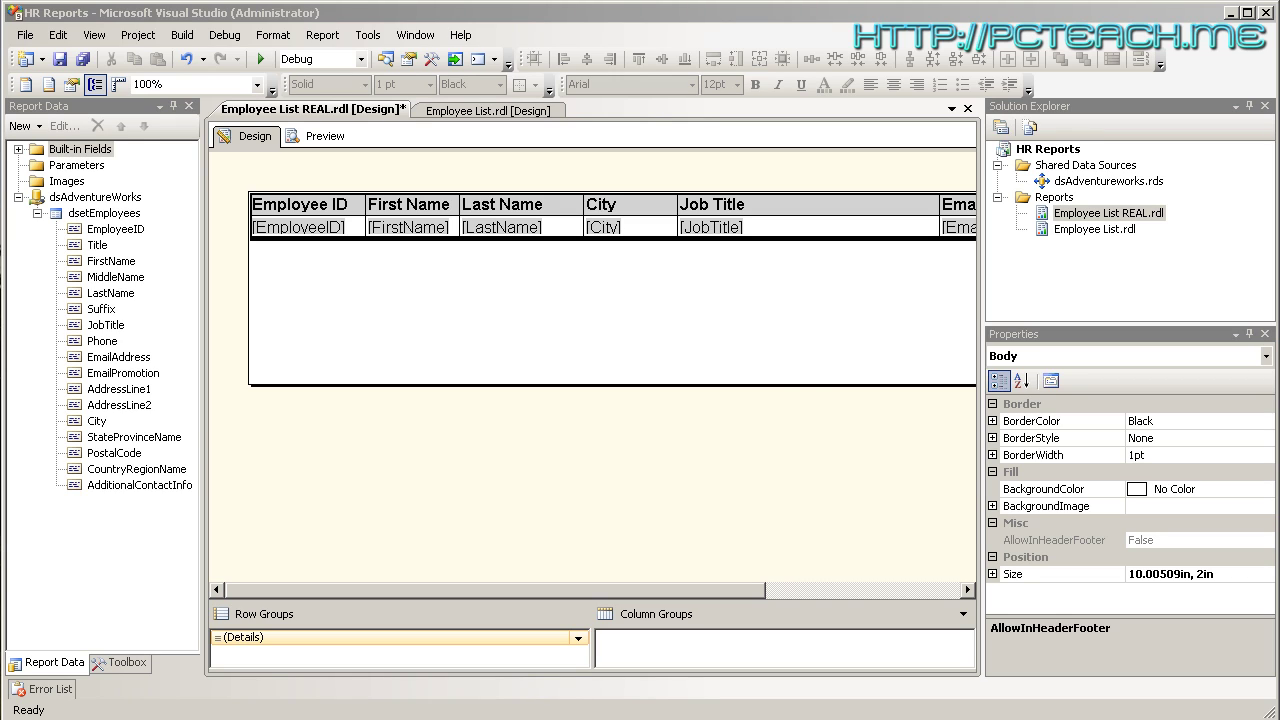
Step: Review the dsetEmployees dataset query in the Employee List REAL report without changing it
mouse_move(606, 234)
click(505, 111)
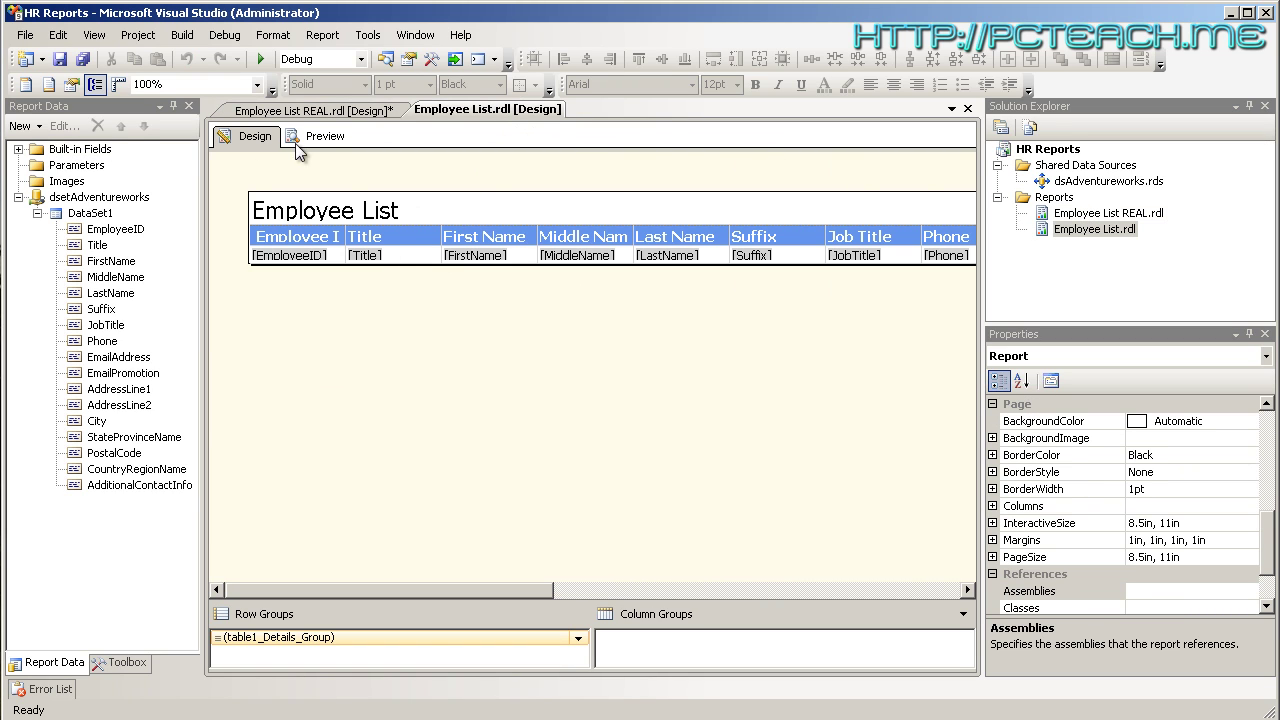
click(307, 111)
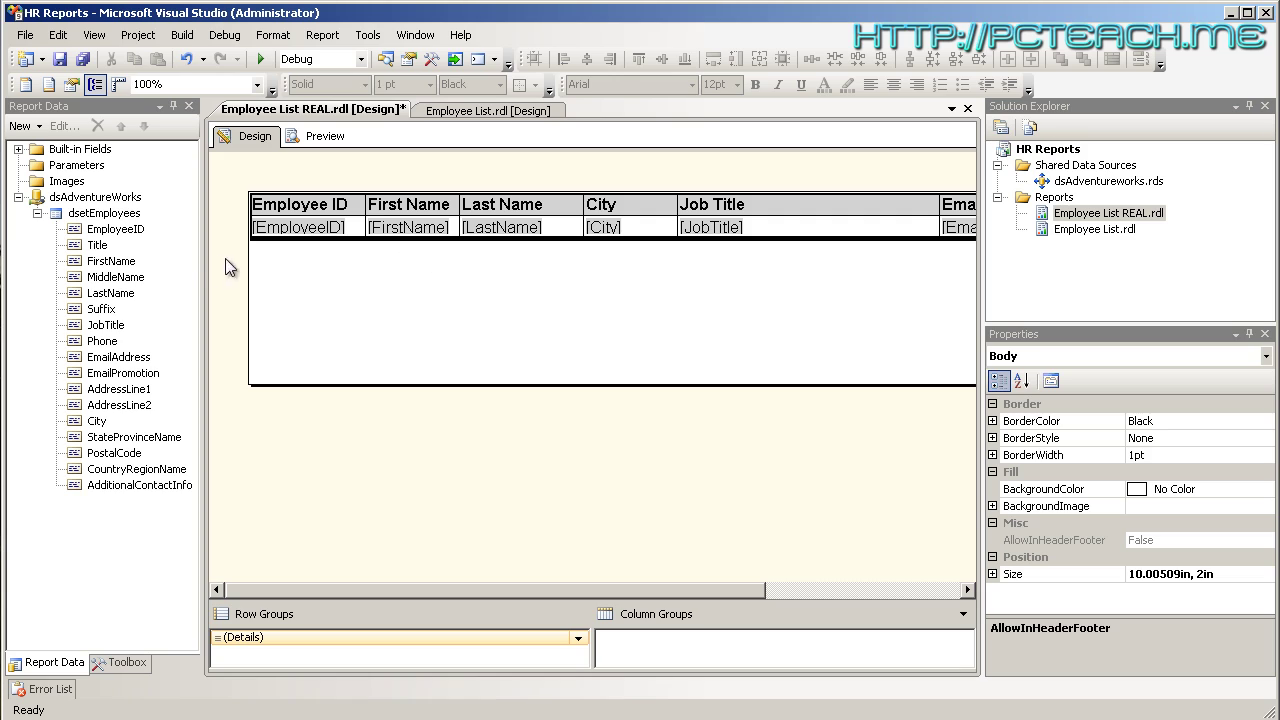
click(100, 214)
right_click(100, 216)
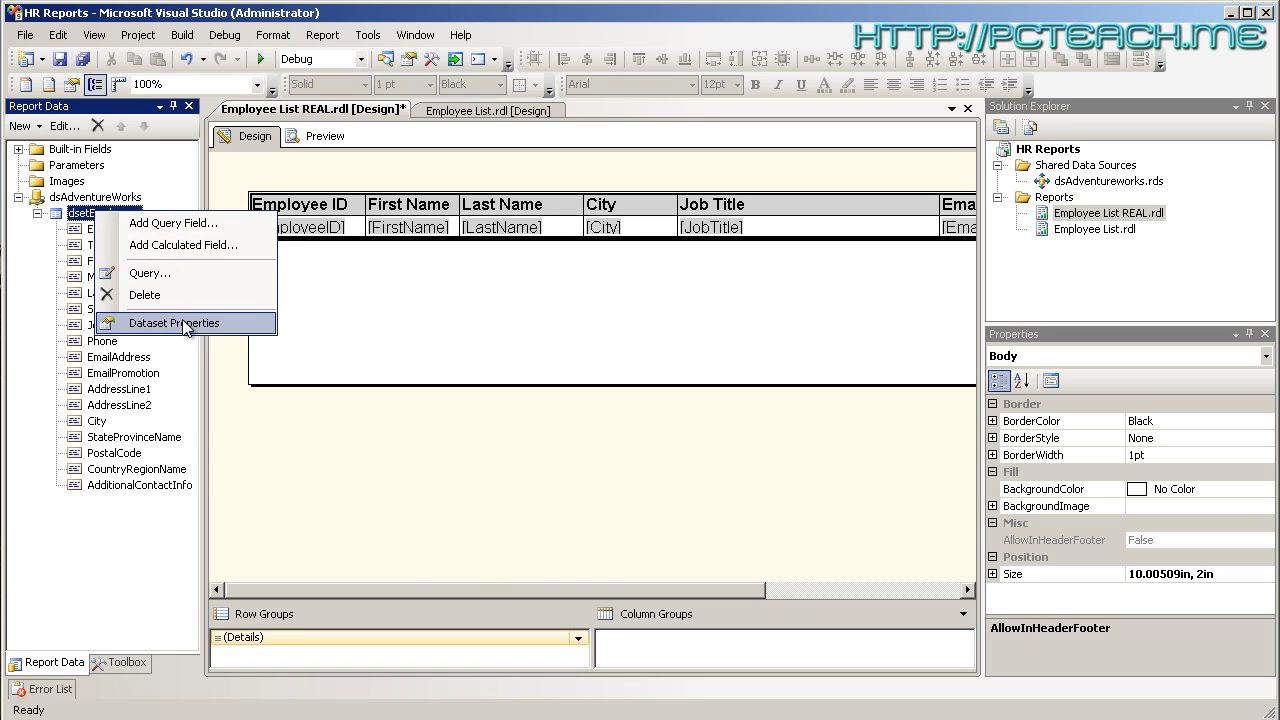
click(175, 323)
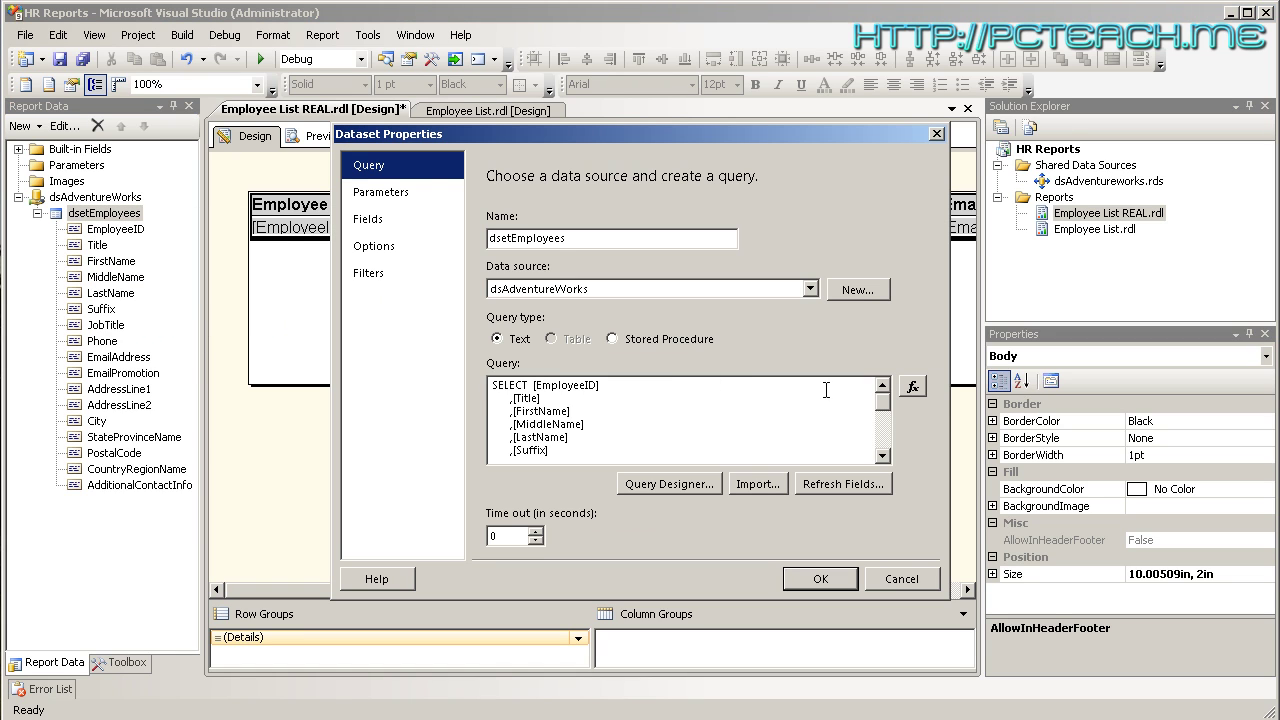
drag(882, 403, 887, 372)
mouse_move(884, 403)
mouse_down()
mouse_move(882, 442)
mouse_move(882, 398)
mouse_up()
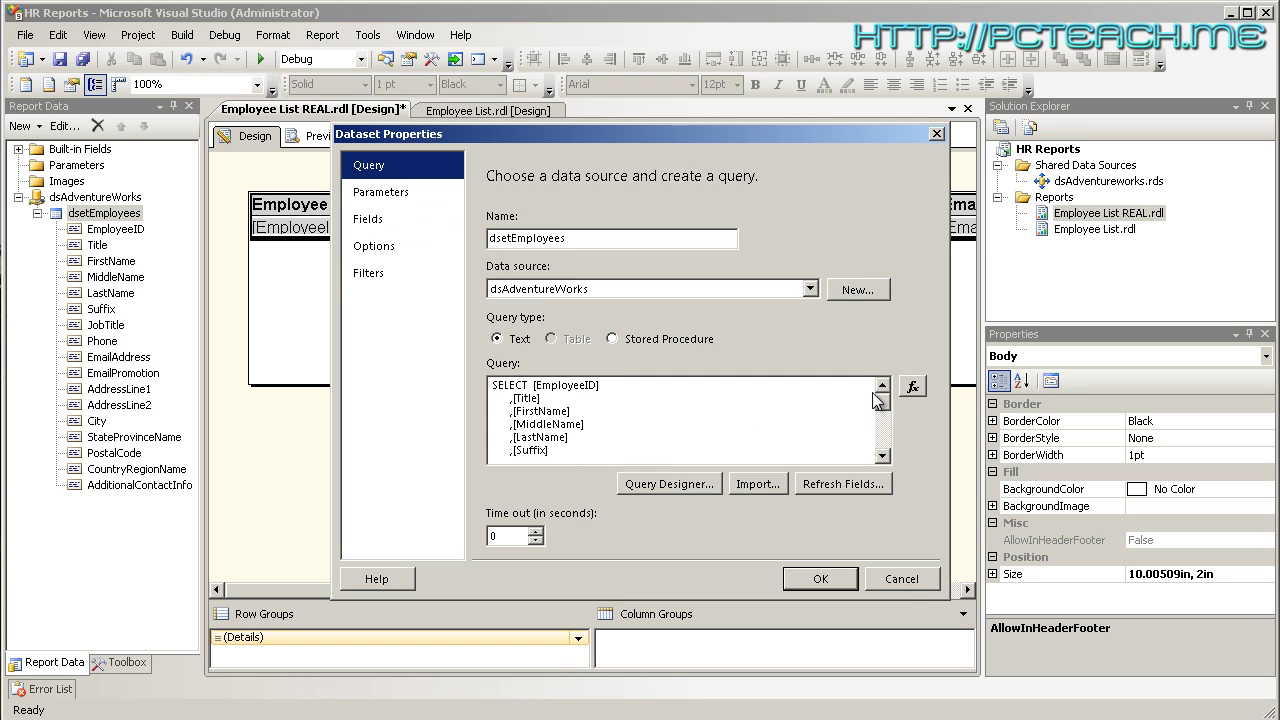
click(902, 578)
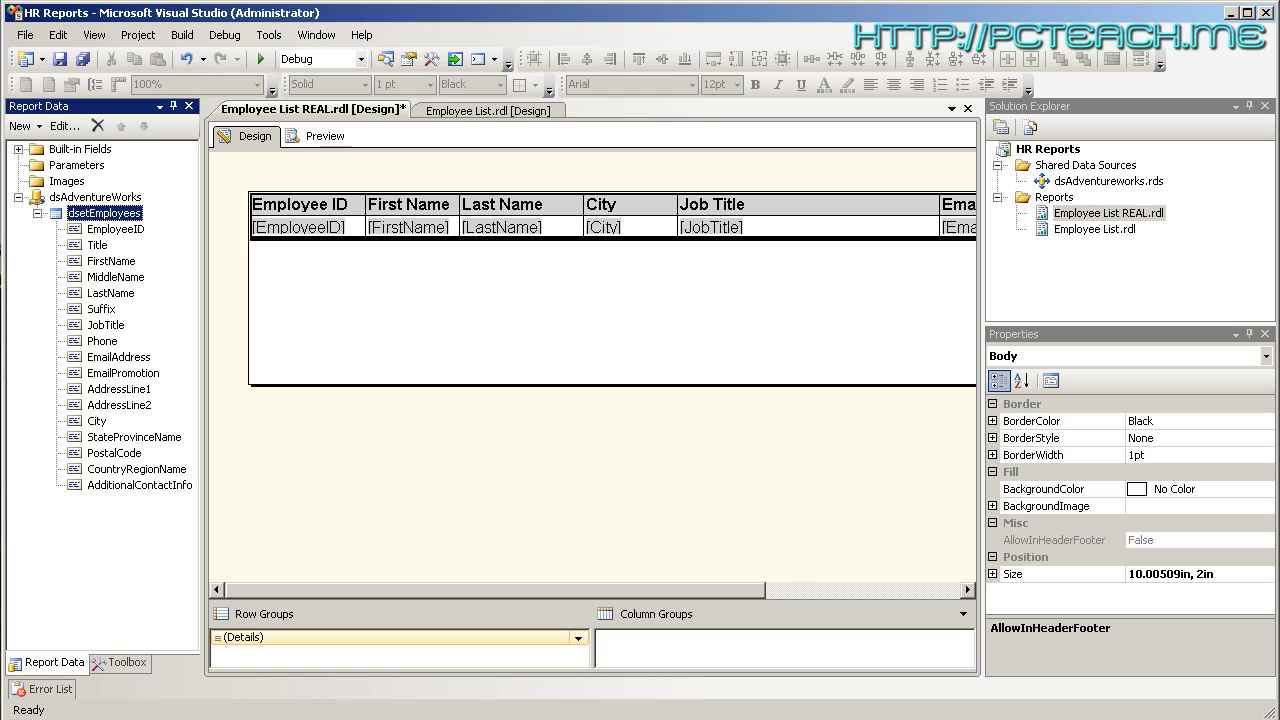
Step: In Management Studio, check the City values in the results: Monroe, Everett, Redmond, Minneapolis
key(alt+Tab)
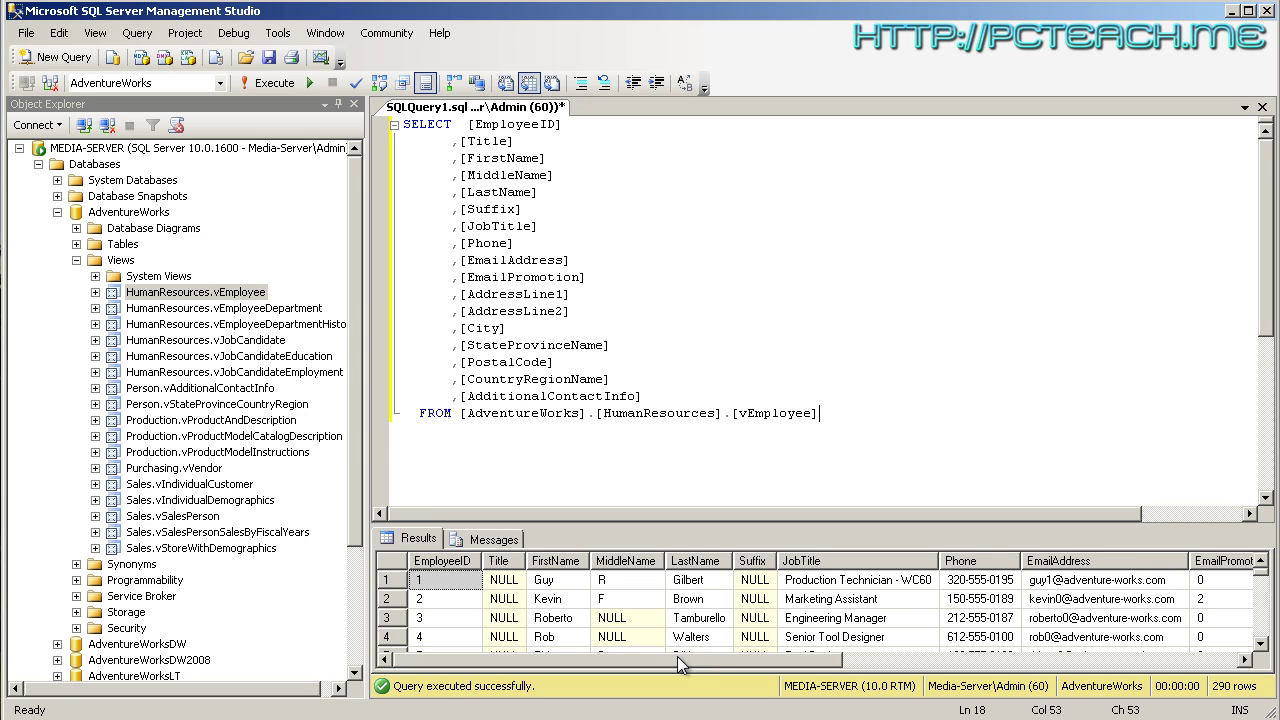
drag(668, 662, 1044, 656)
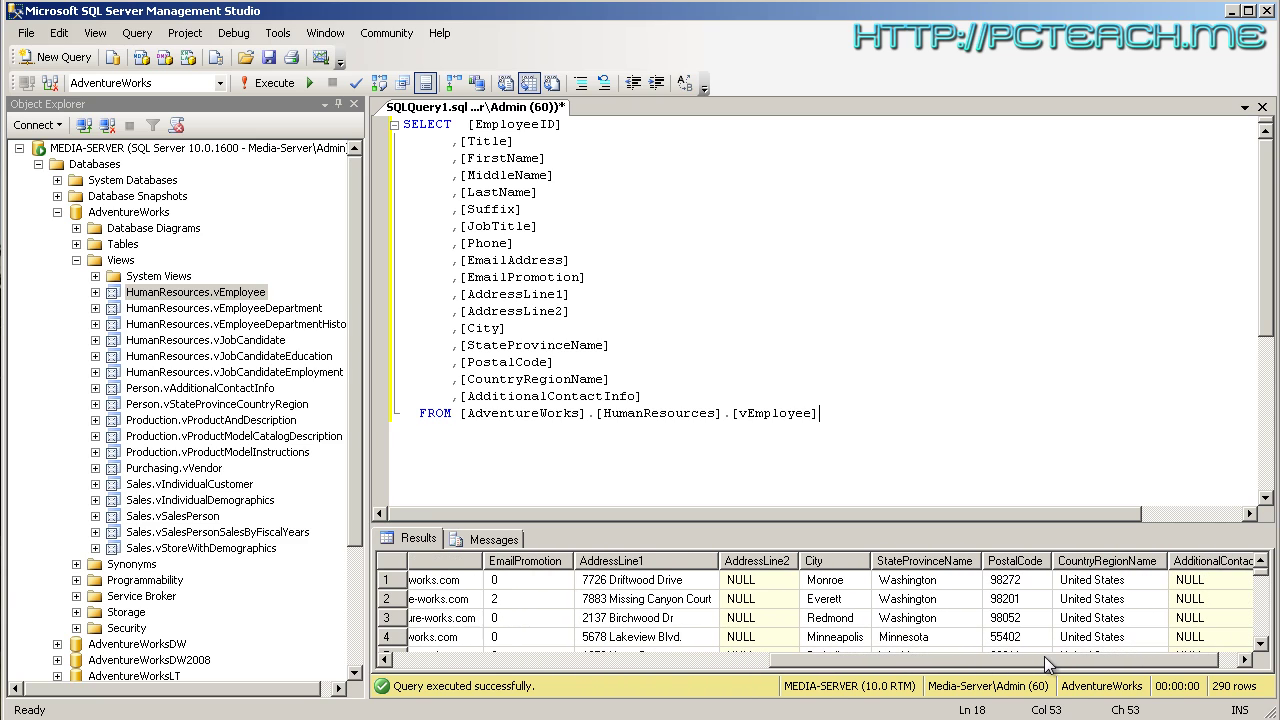
click(845, 577)
click(840, 600)
click(842, 618)
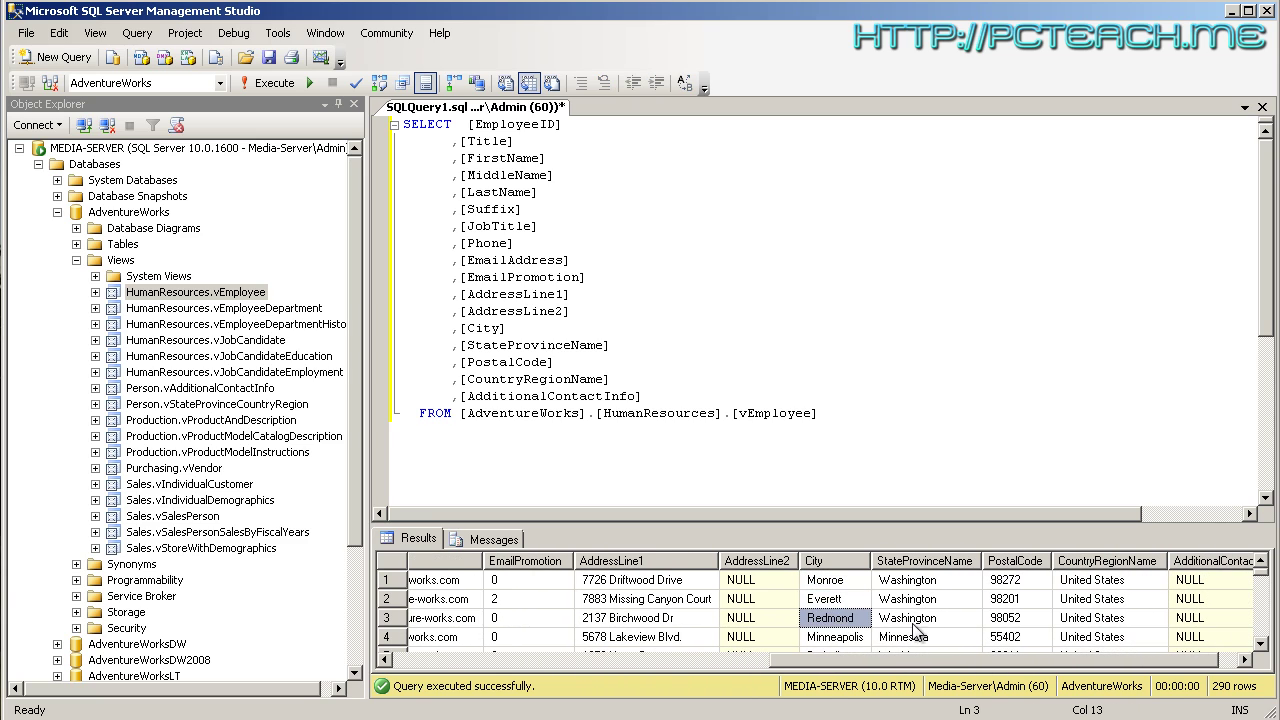
click(846, 637)
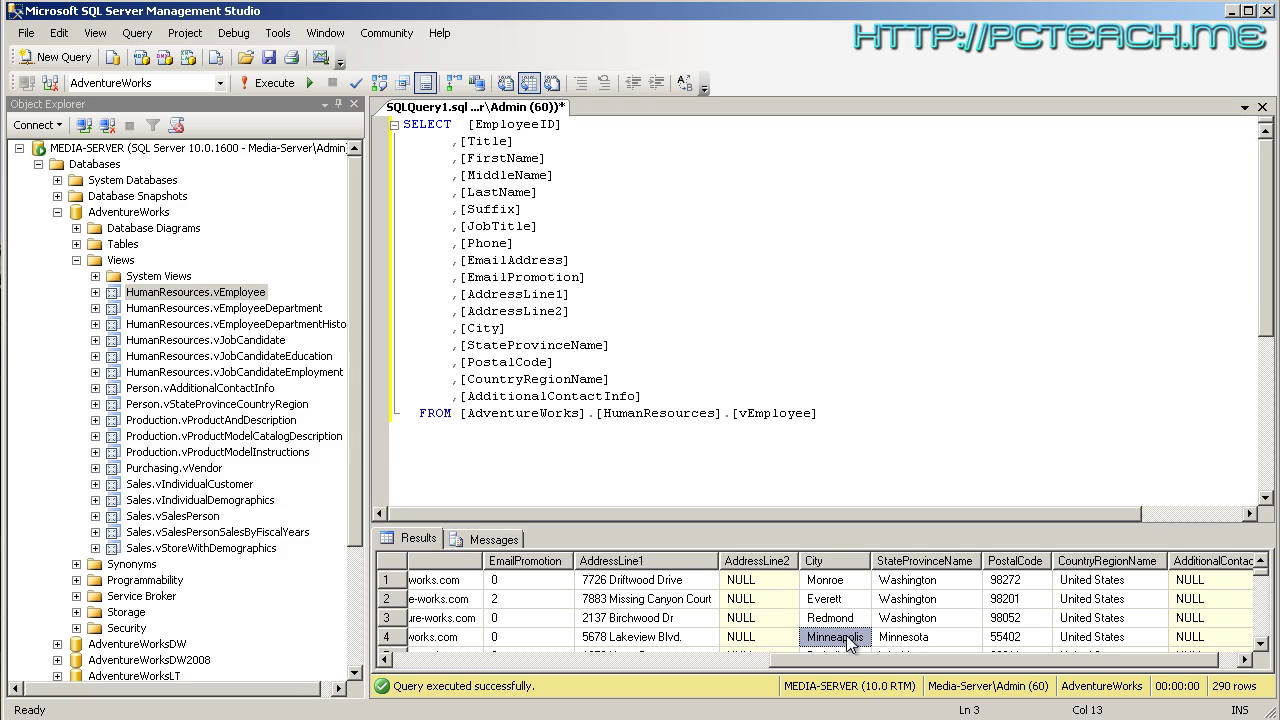
click(846, 407)
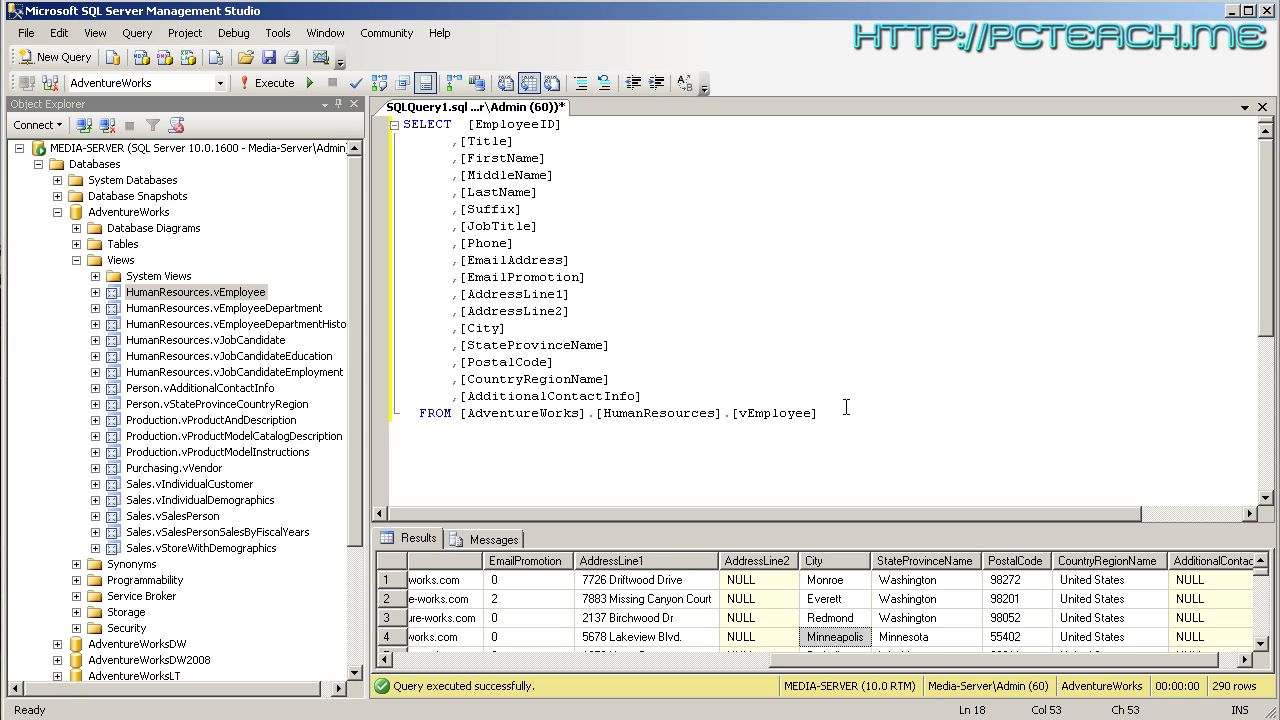
key(Return)
text(where)
key(Return)
key(Tab)
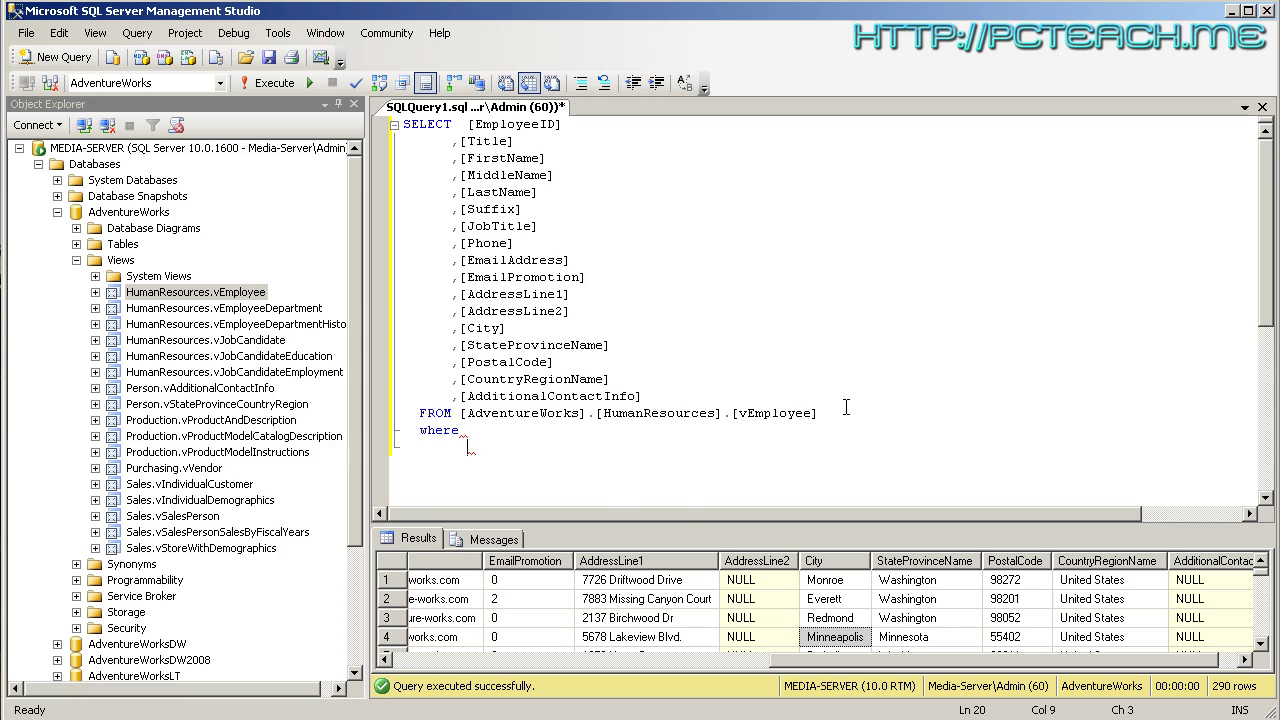
text(City )
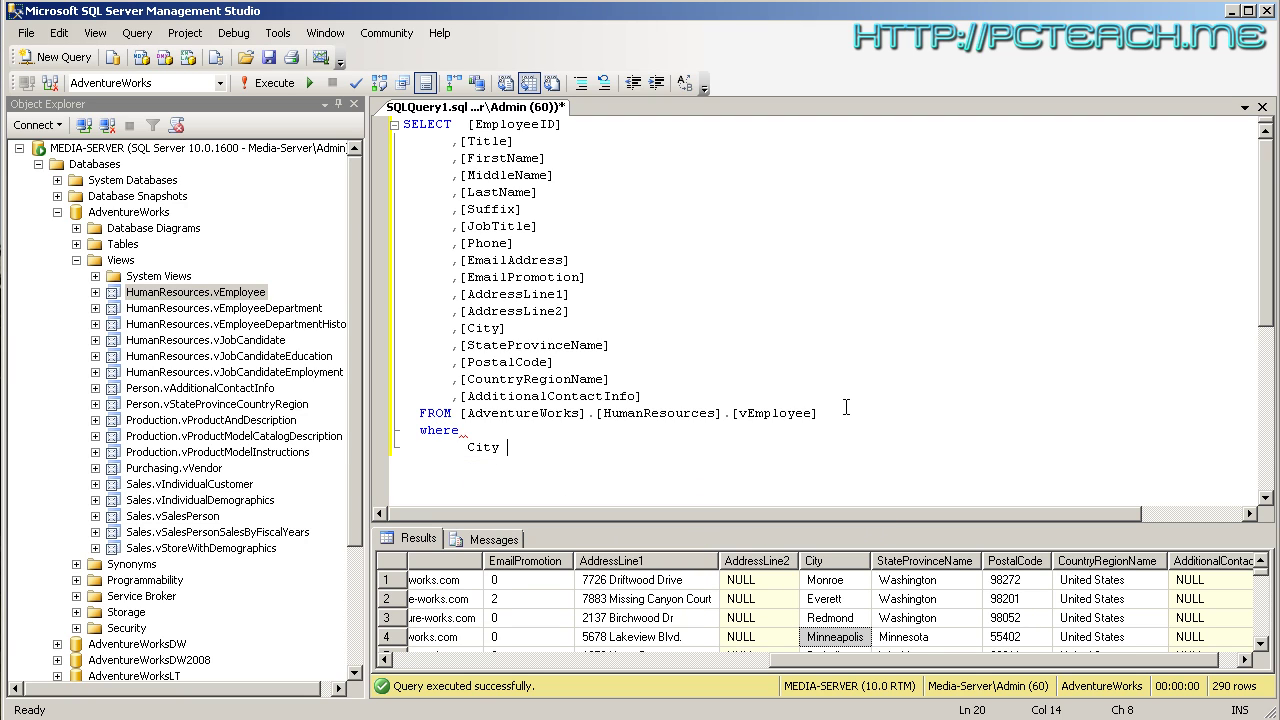
text(= '')
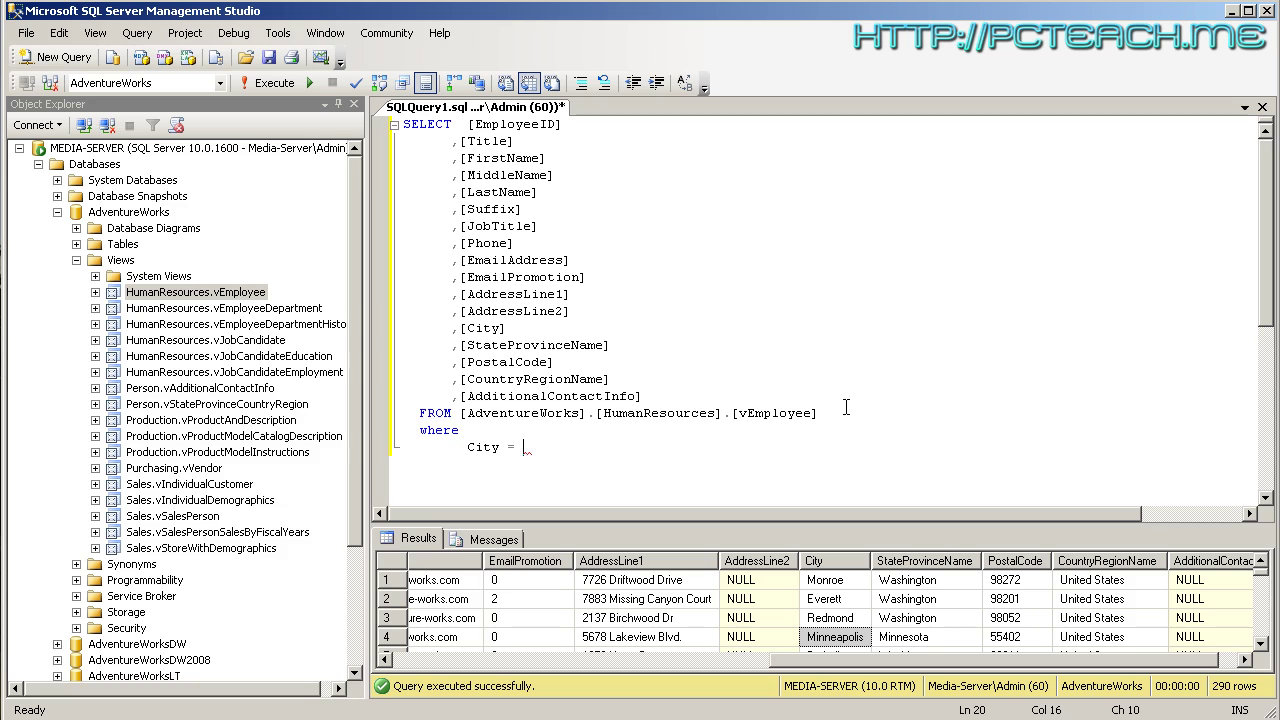
text(@)
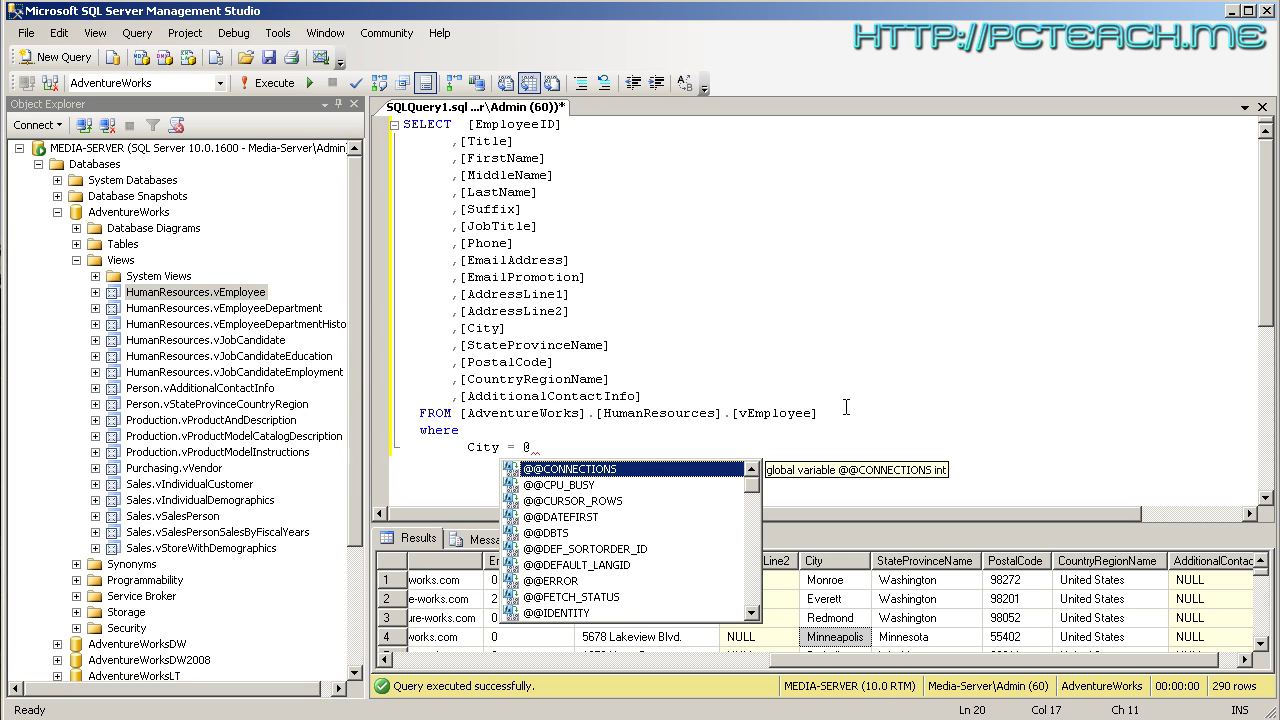
text(str)
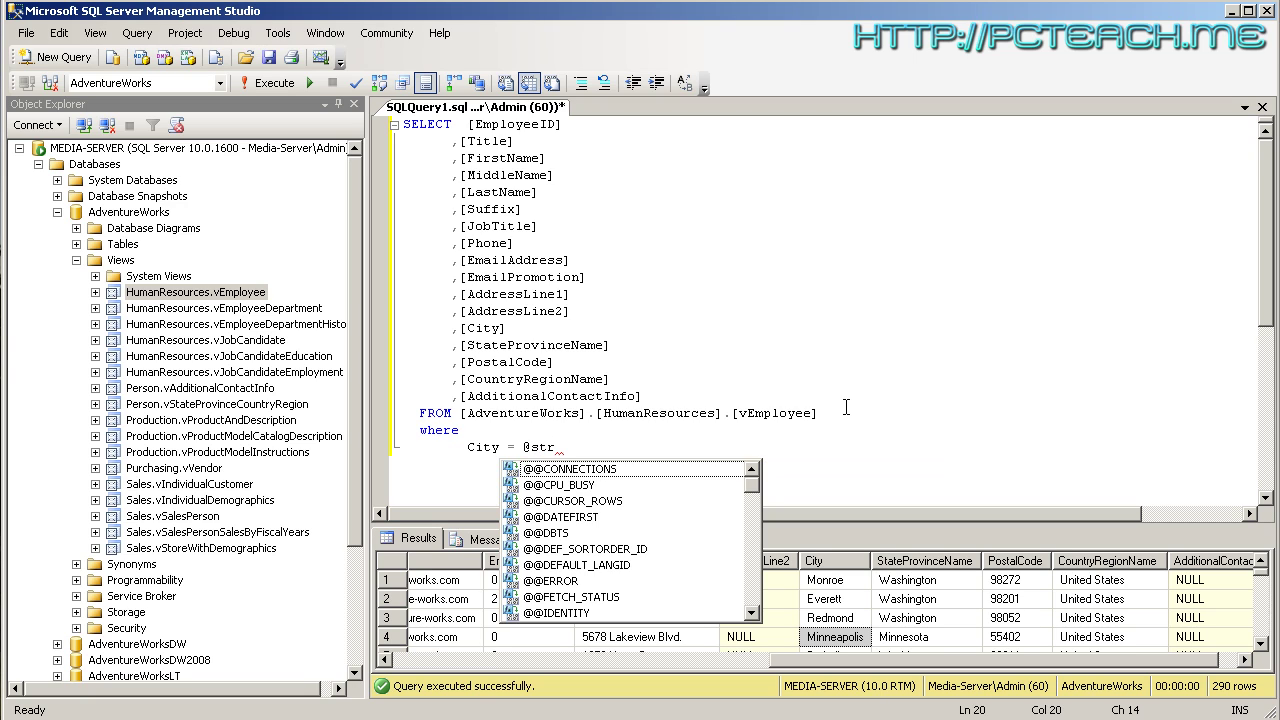
text(City)
click(846, 407)
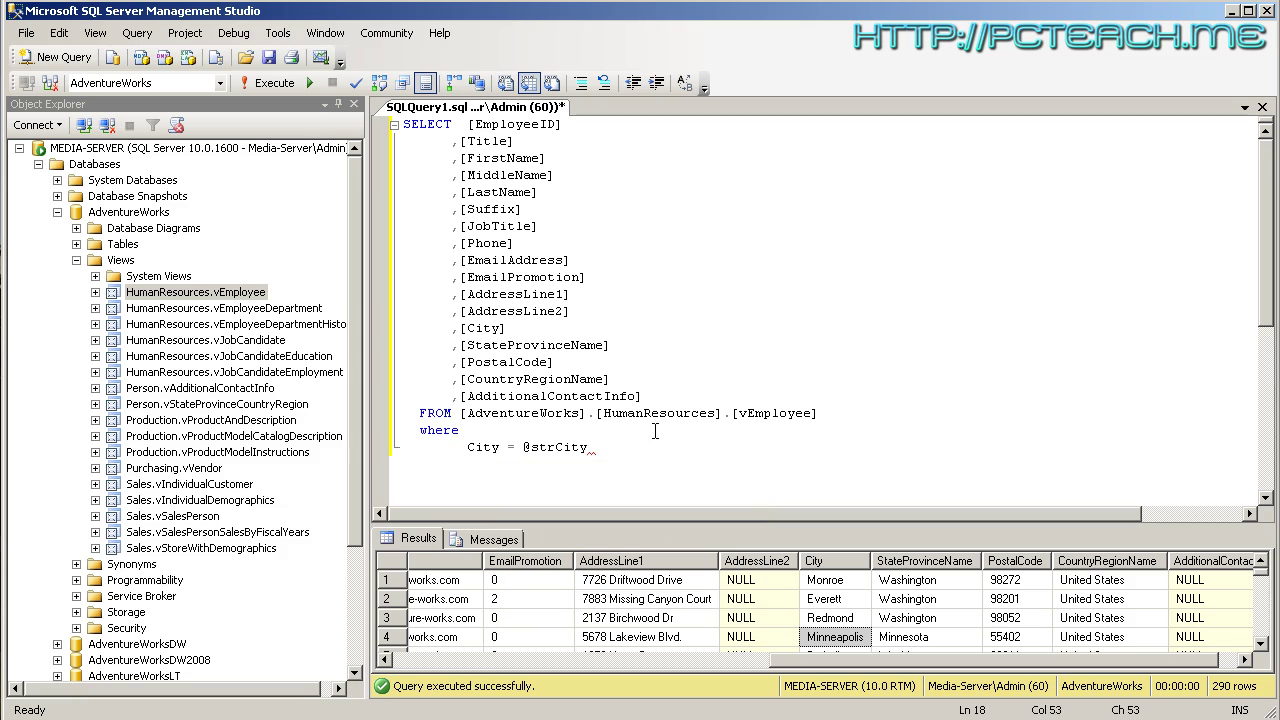
mouse_move(558, 450)
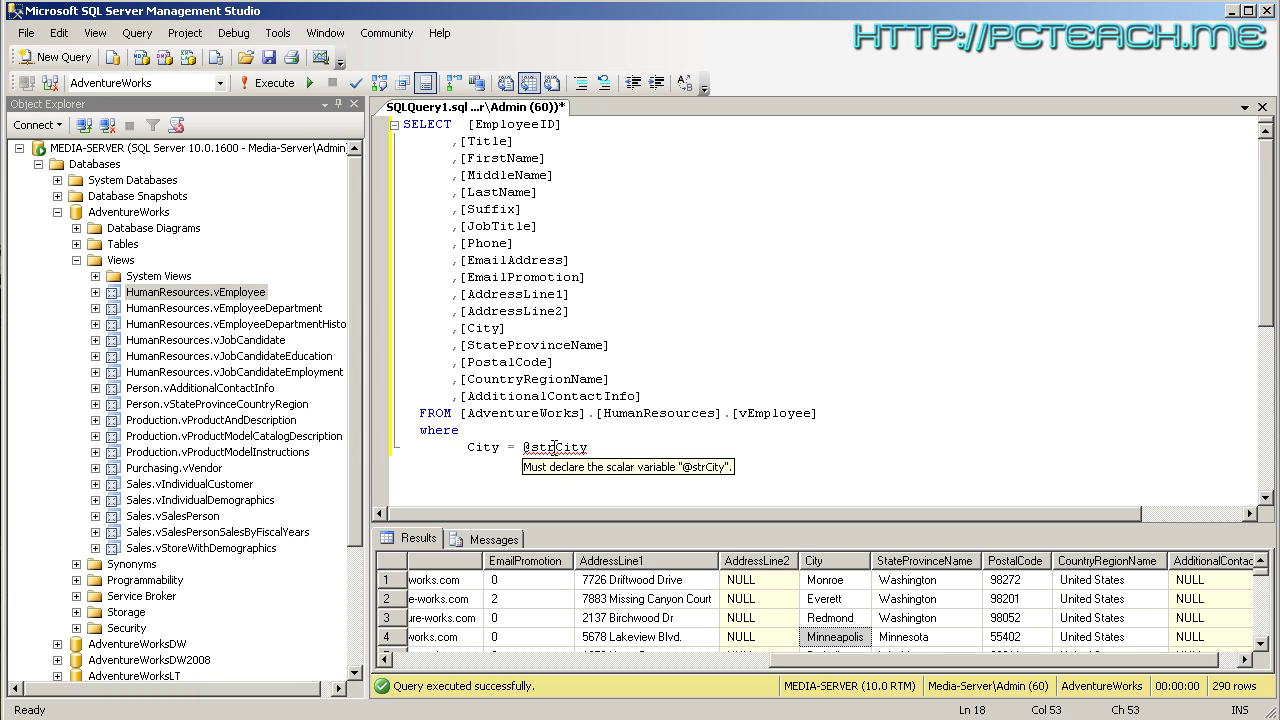
Step: Copy the entire City-filtered vEmployee query from Management Studio
click(601, 449)
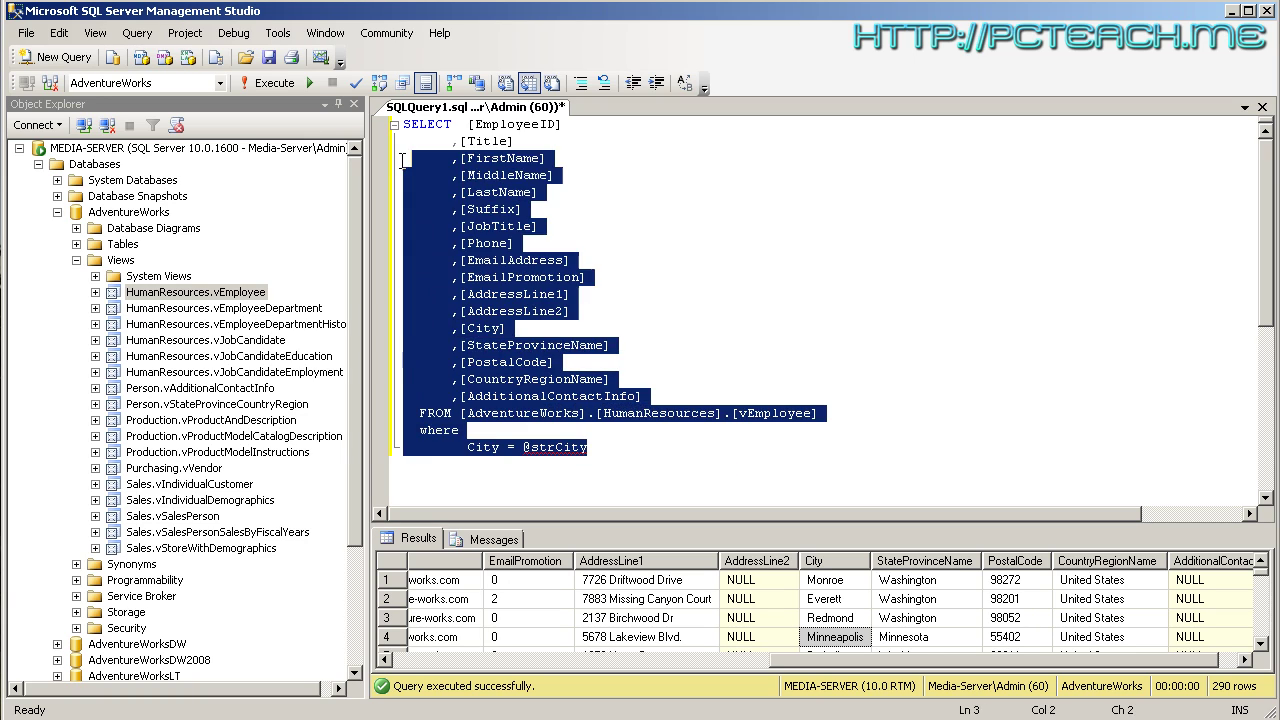
drag(400, 153, 404, 125)
right_click(472, 152)
click(480, 202)
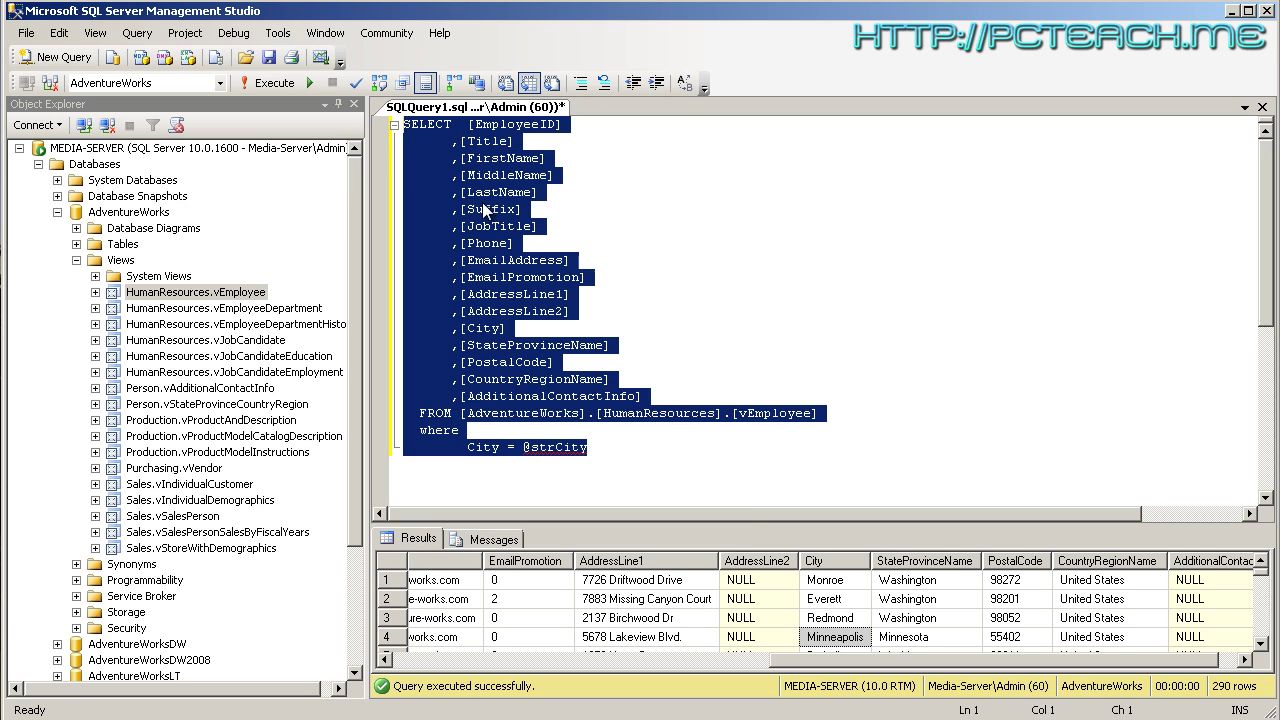
Step: Replace the dsetEmployees dataset query in Visual Studio with the copied filtered query
key(alt+Tab)
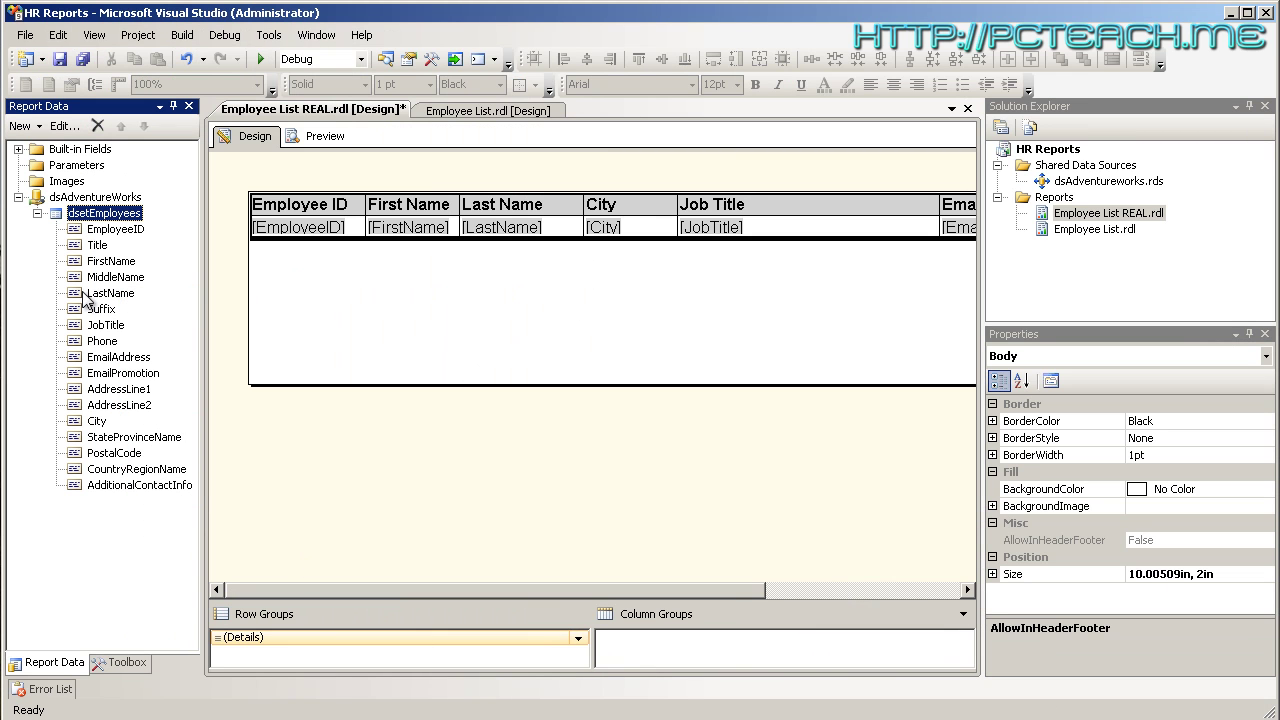
right_click(87, 216)
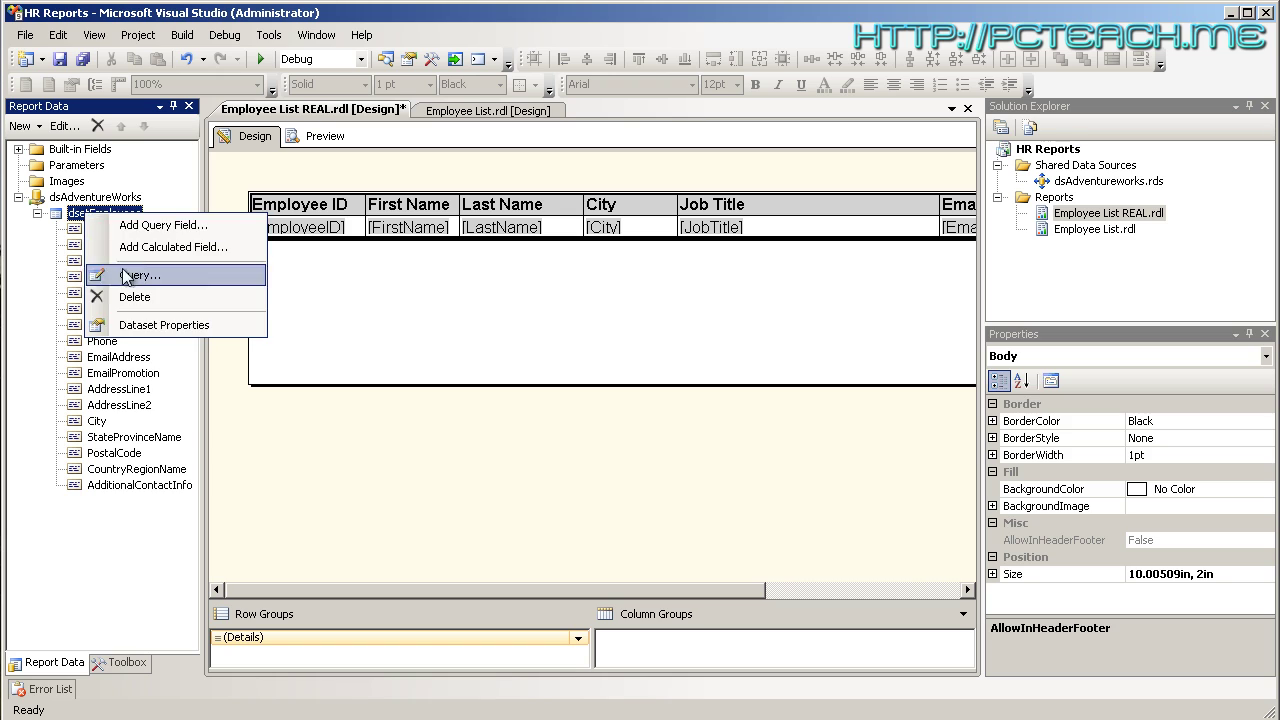
click(150, 325)
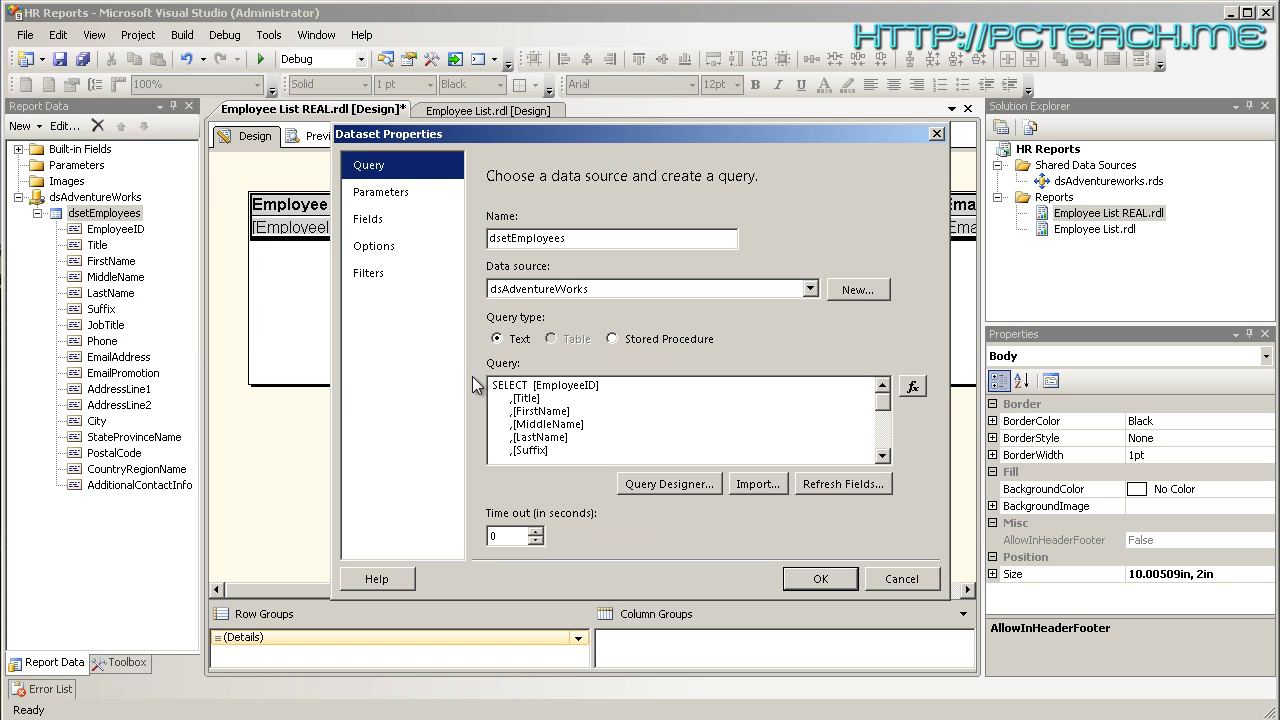
drag(491, 388, 836, 549)
key(Delete)
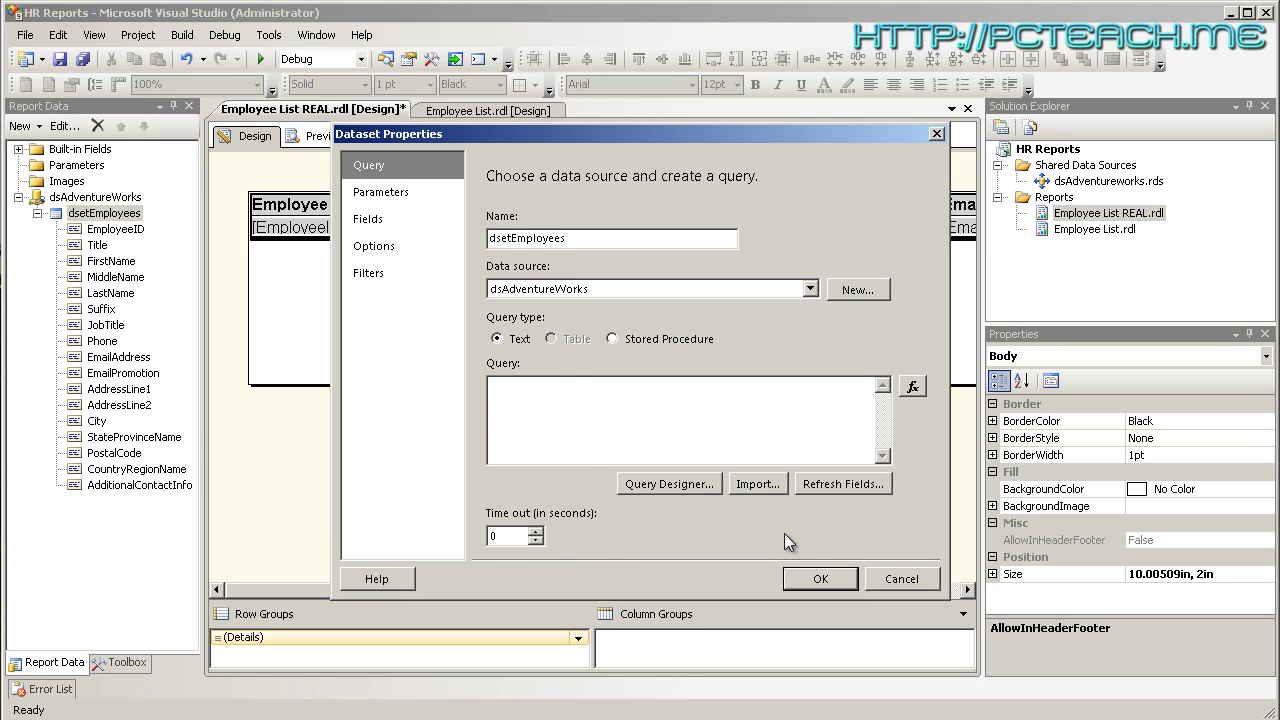
key(ctrl+v)
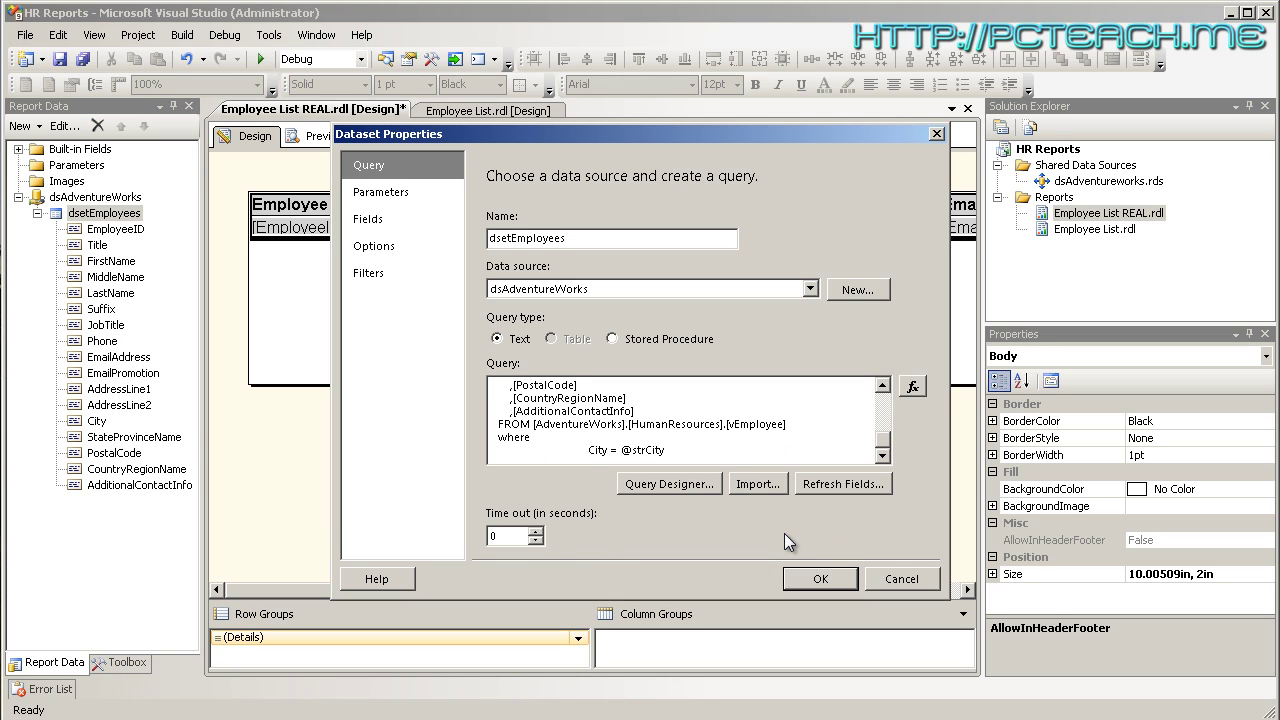
click(820, 578)
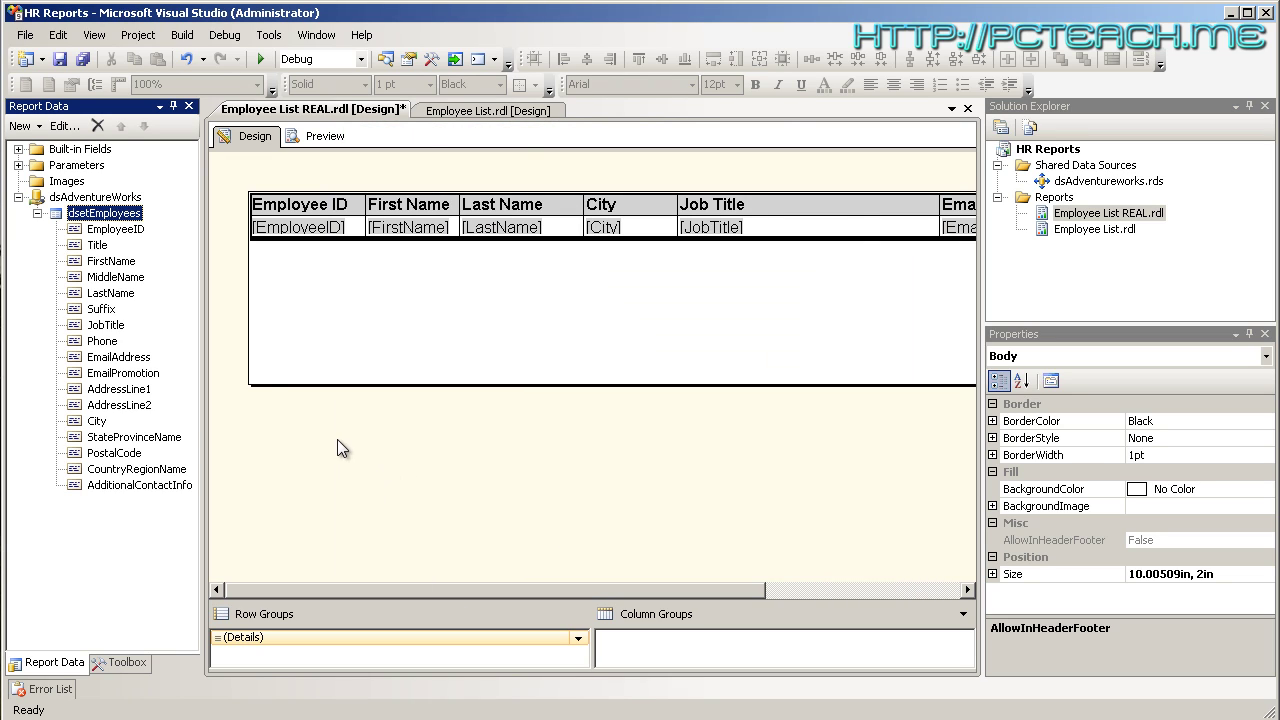
Step: Change the strCity parameter's prompt to 'City' and keep its data type as Text
click(18, 165)
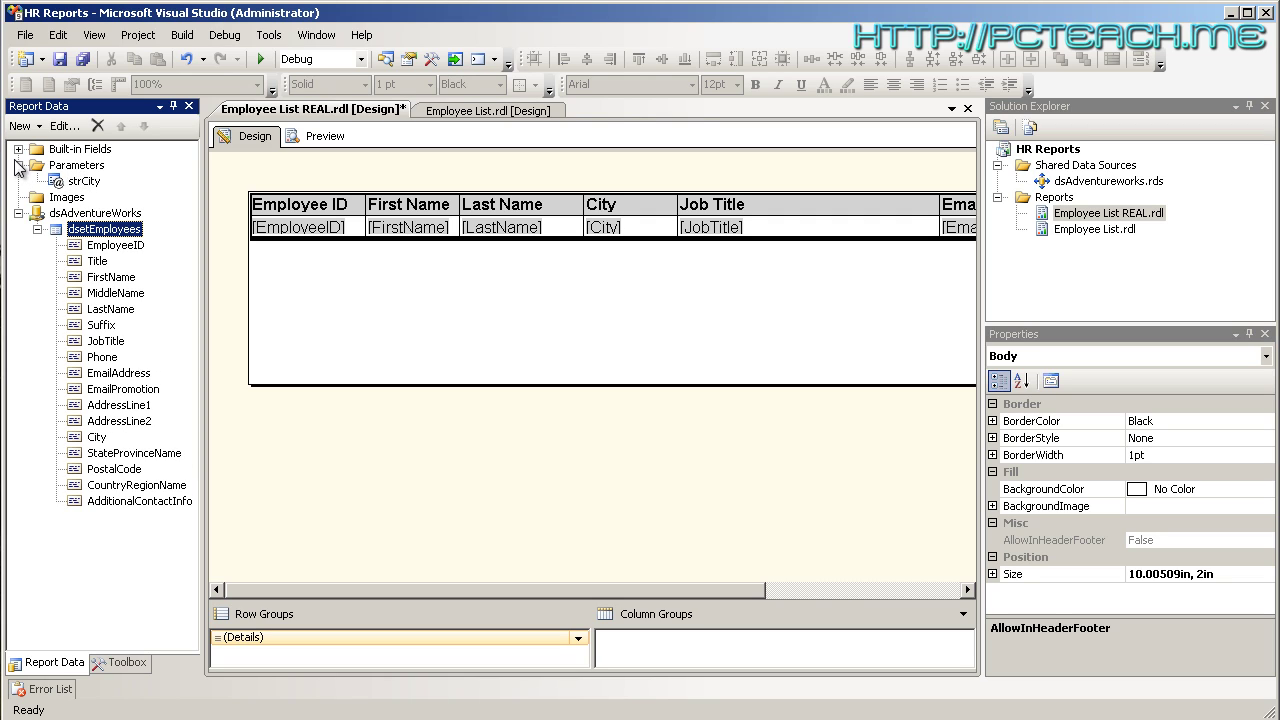
click(343, 305)
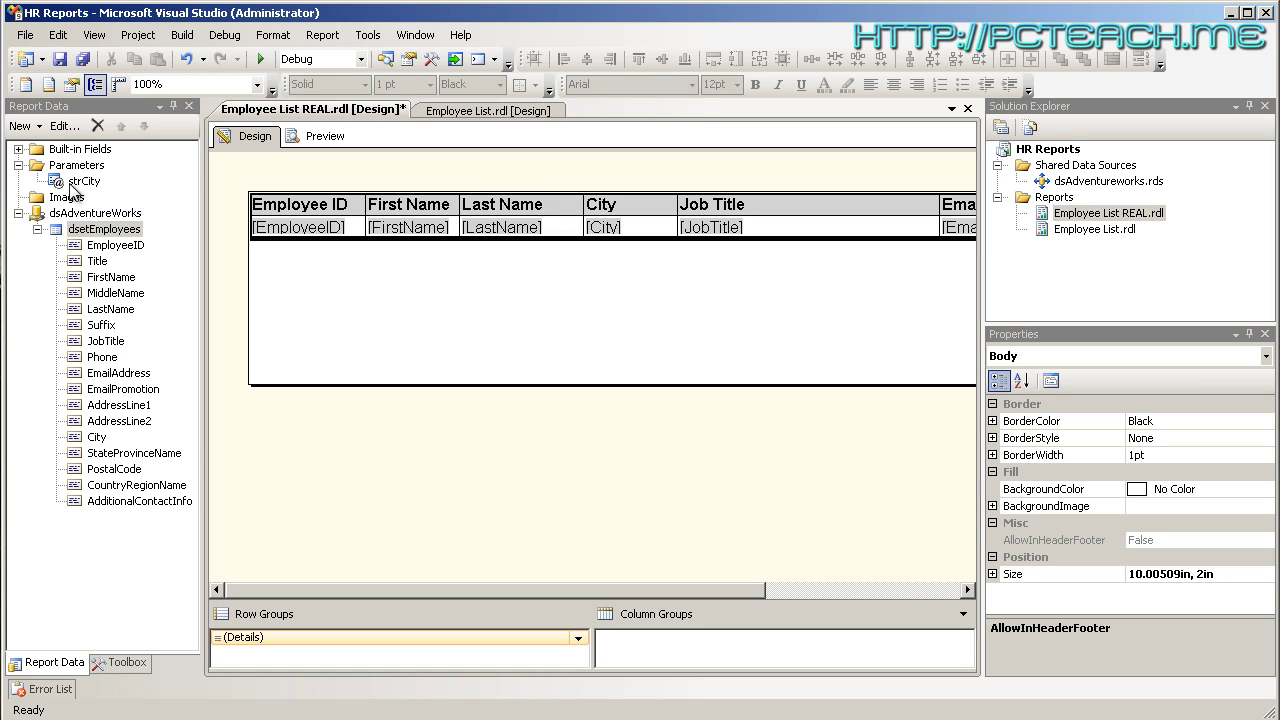
click(71, 184)
right_click(71, 184)
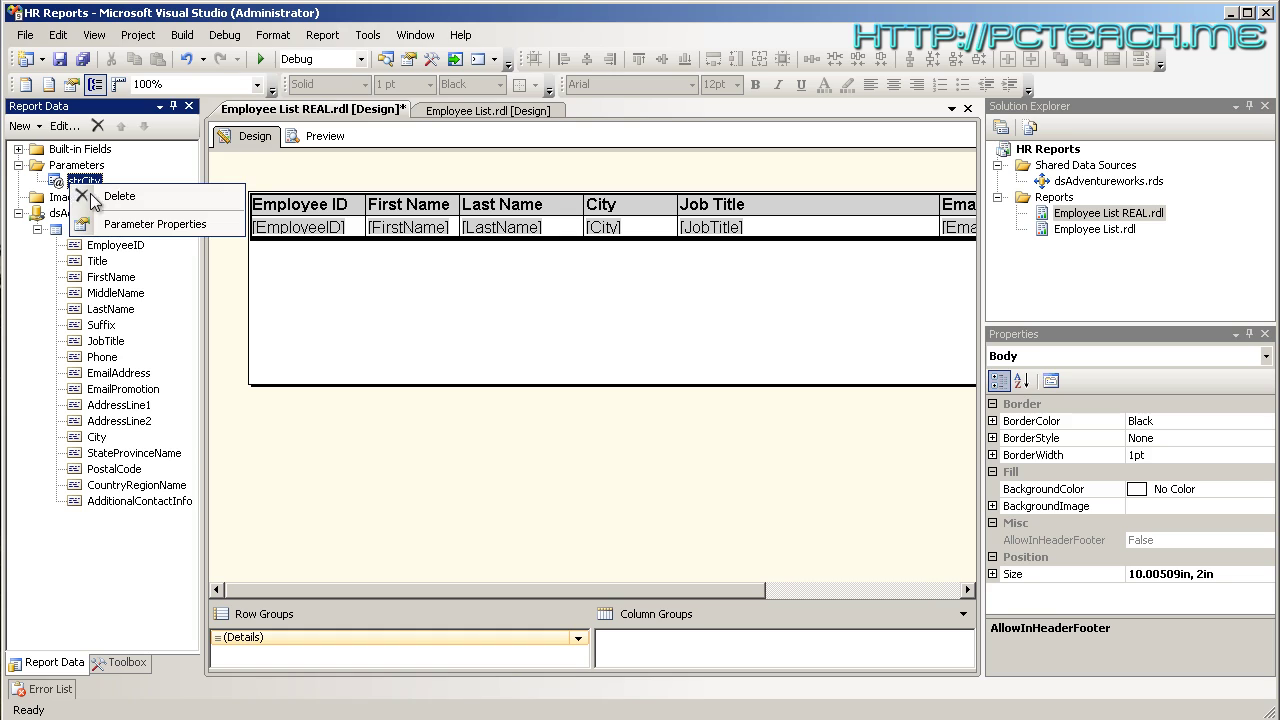
click(140, 224)
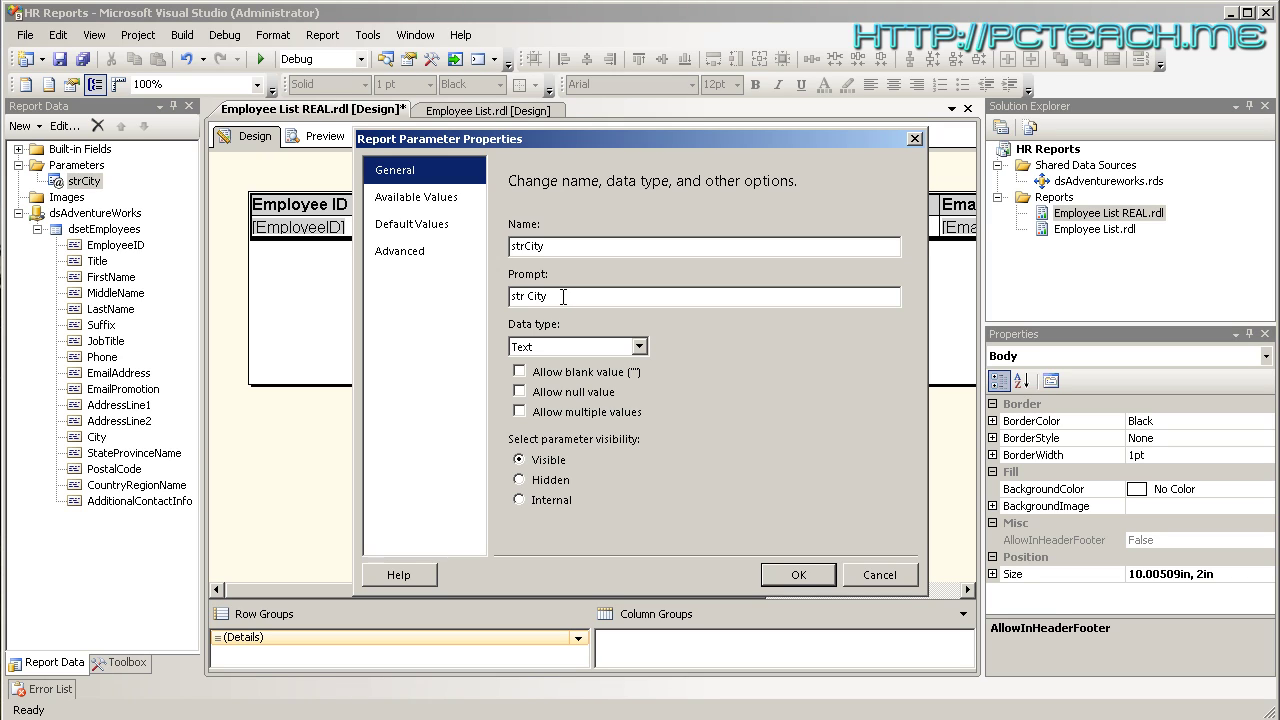
drag(553, 296, 487, 298)
text(City)
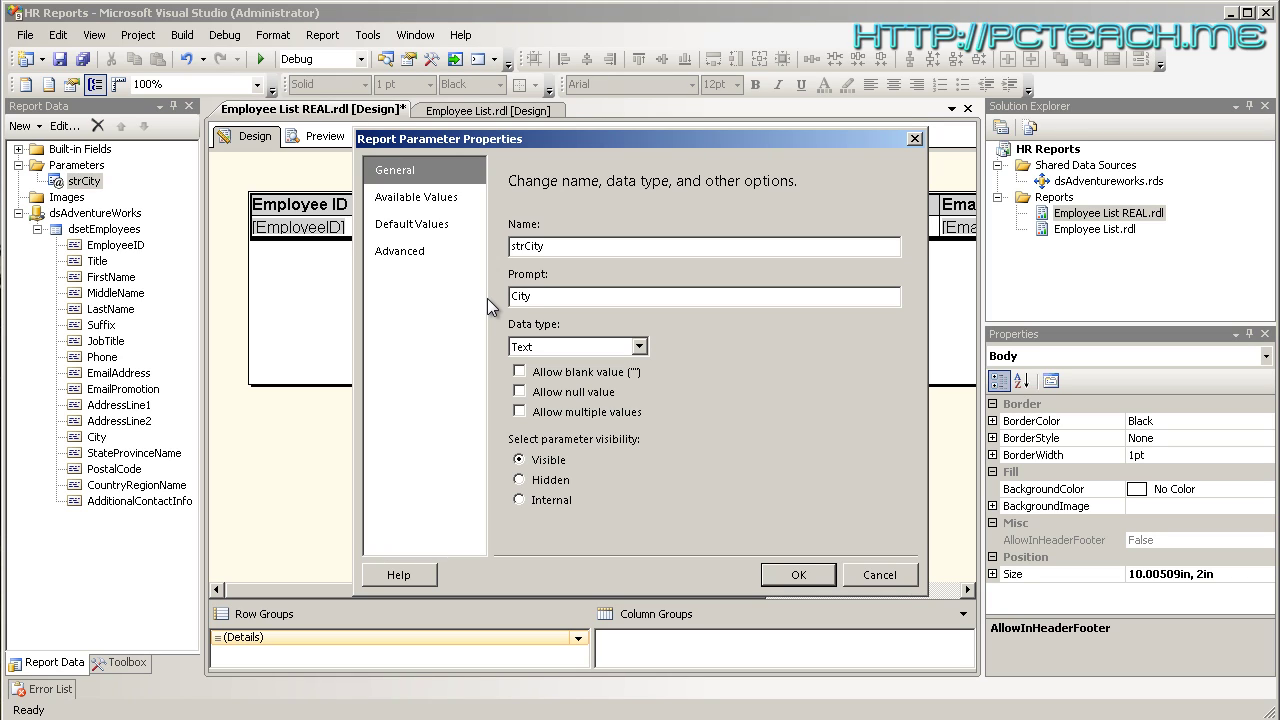
click(639, 347)
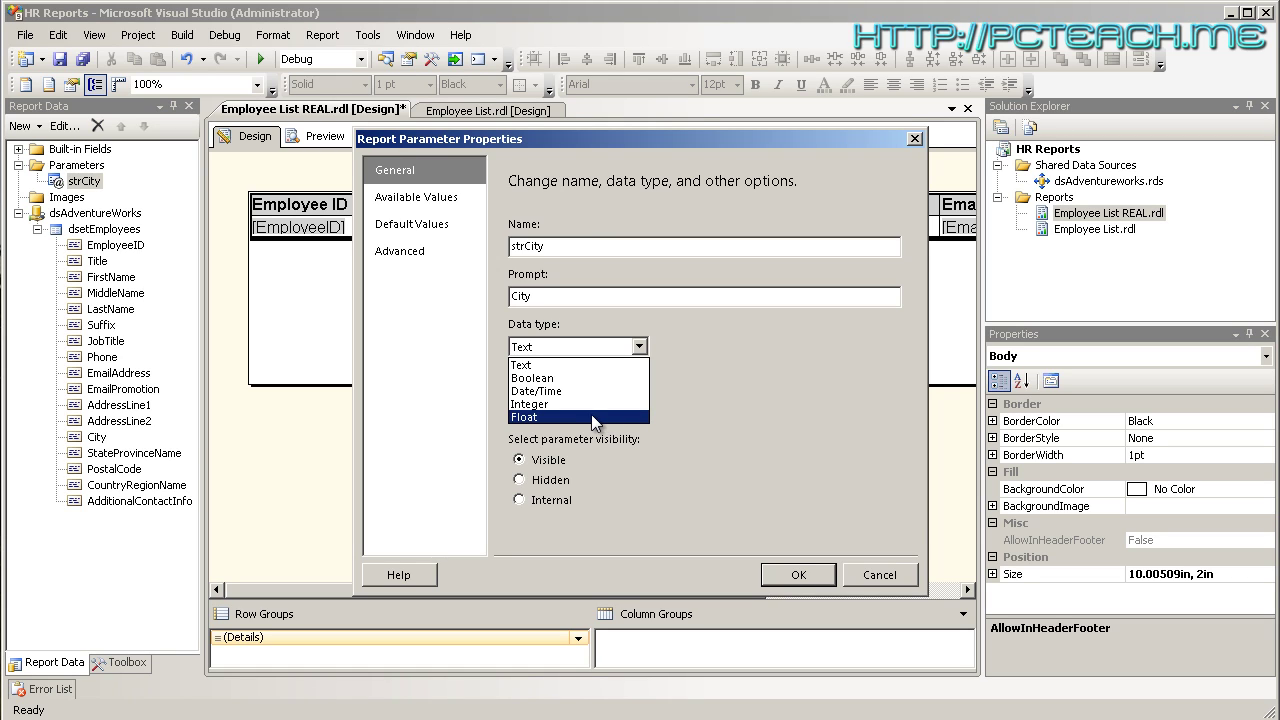
click(569, 368)
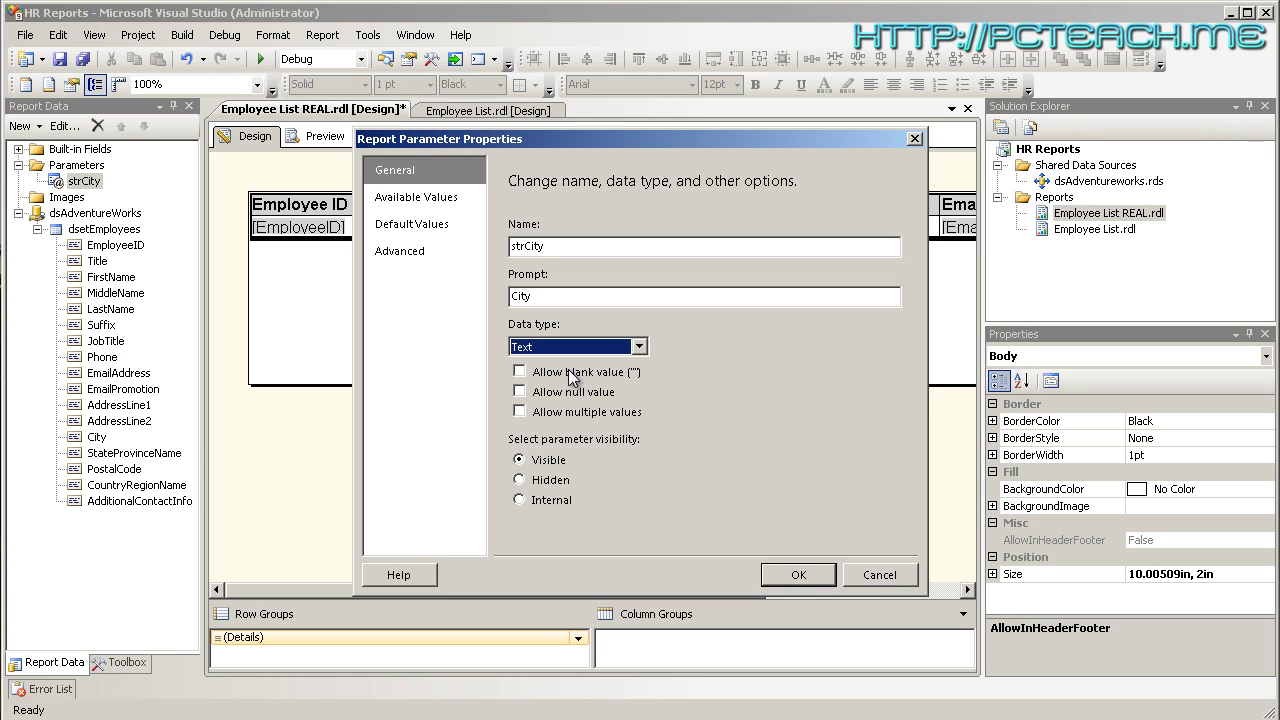
click(806, 575)
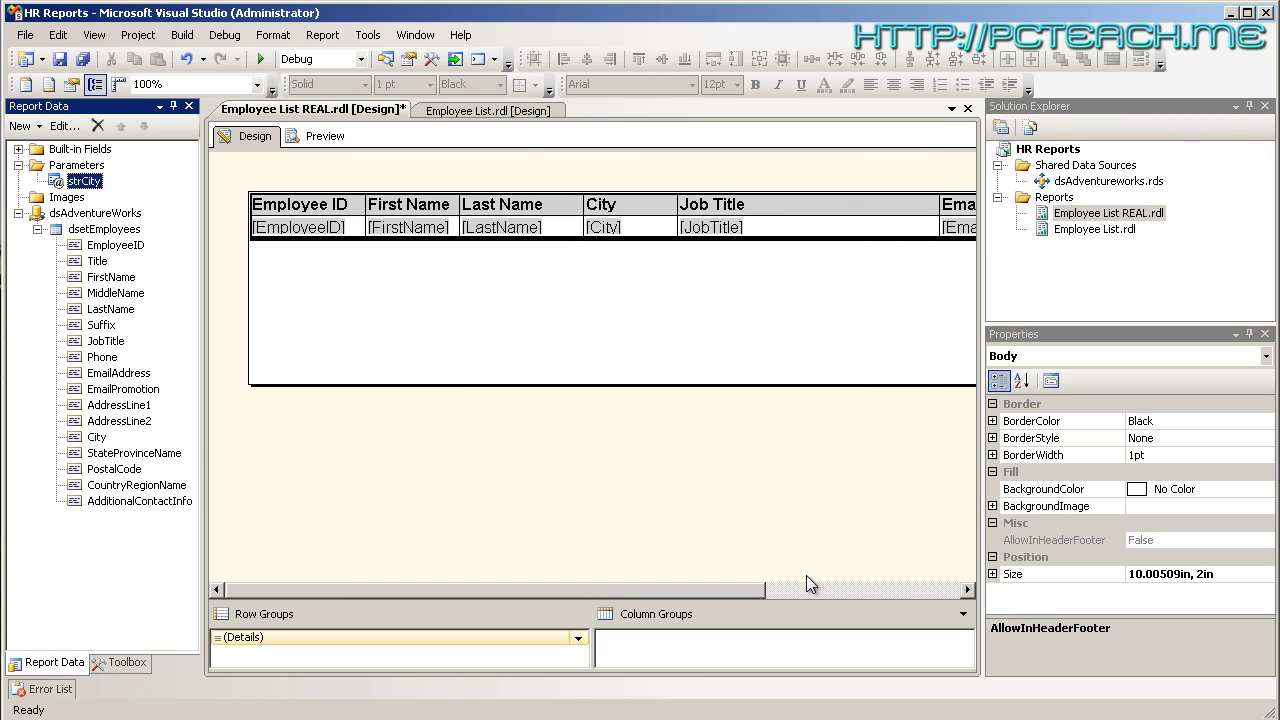
click(318, 136)
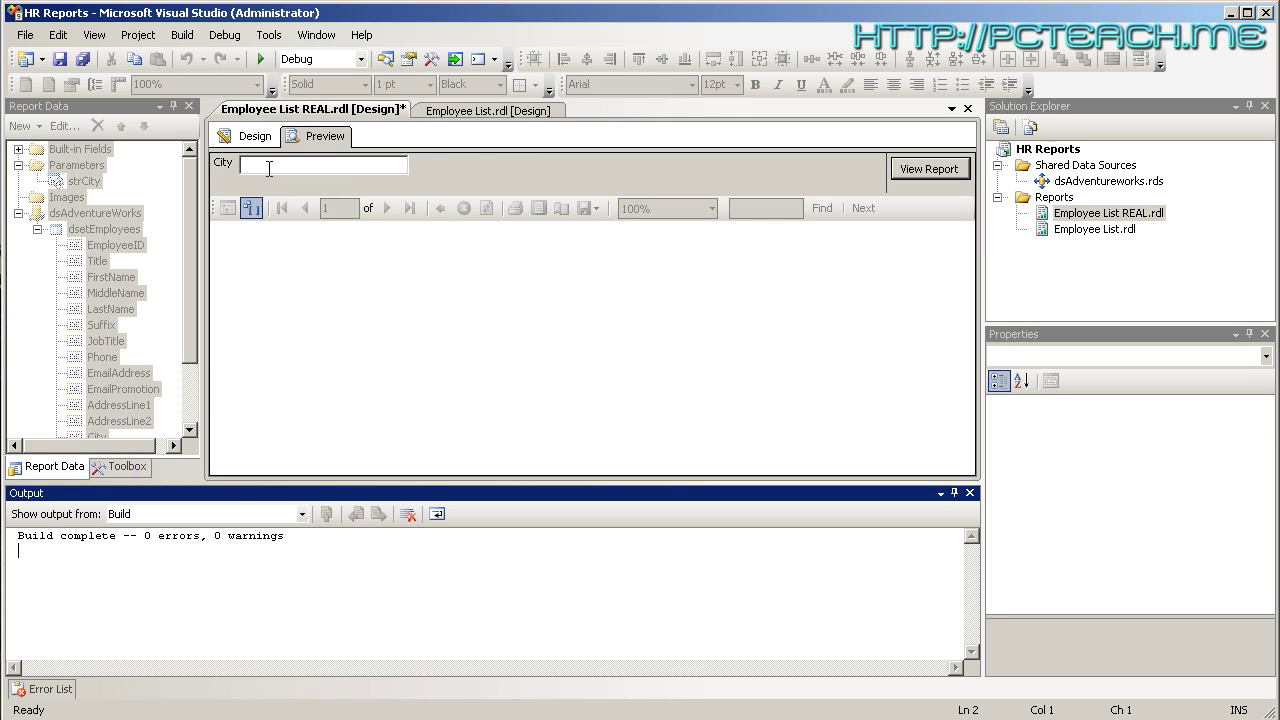
click(269, 168)
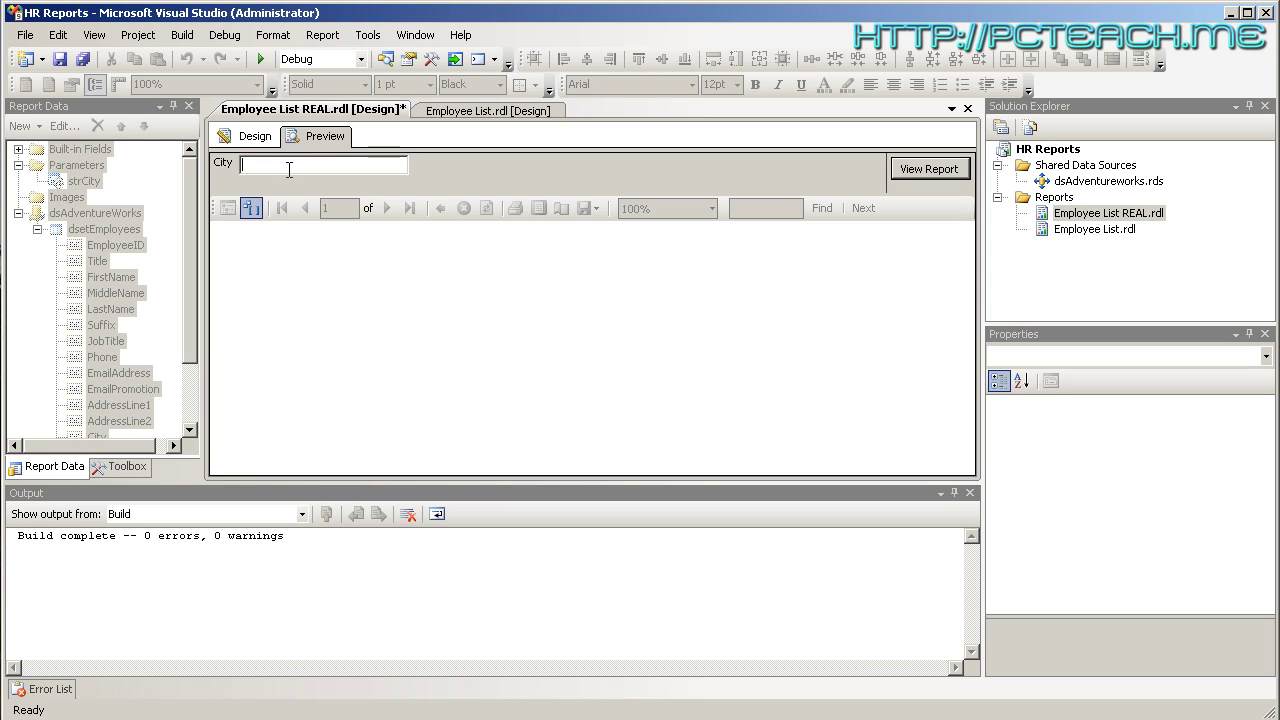
text(everett)
click(928, 171)
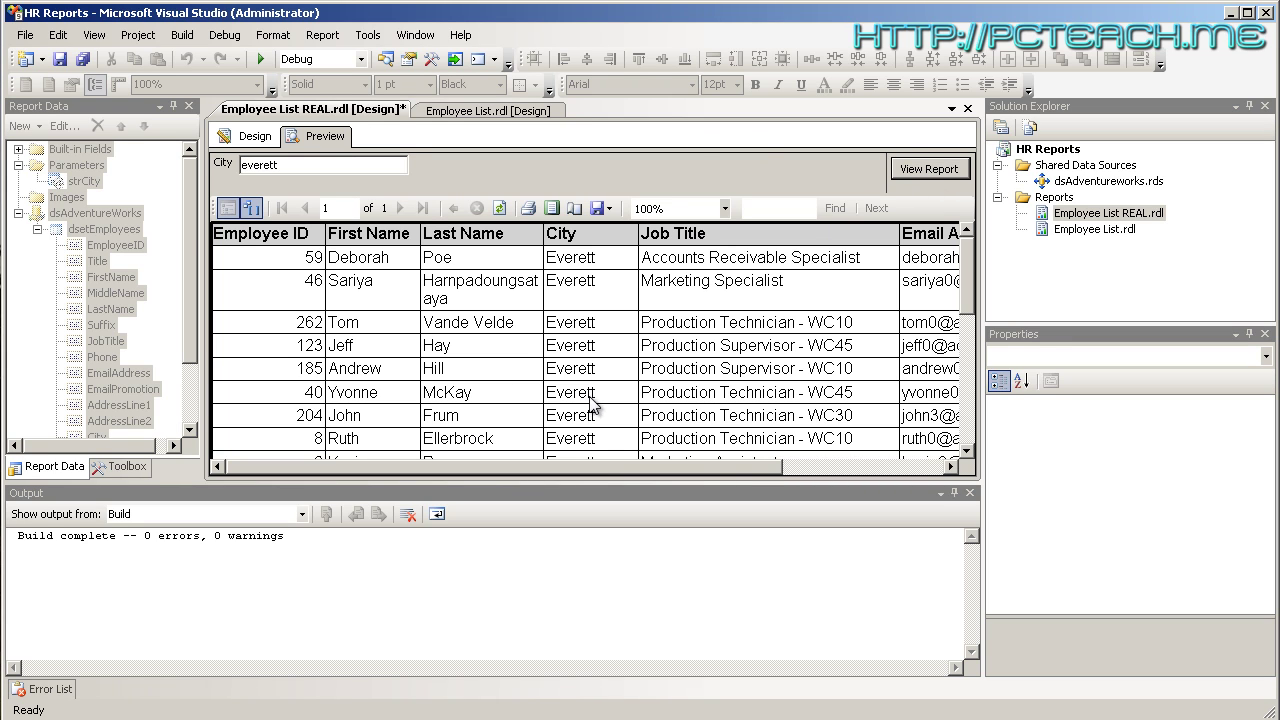
drag(281, 165, 165, 163)
text(monroe)
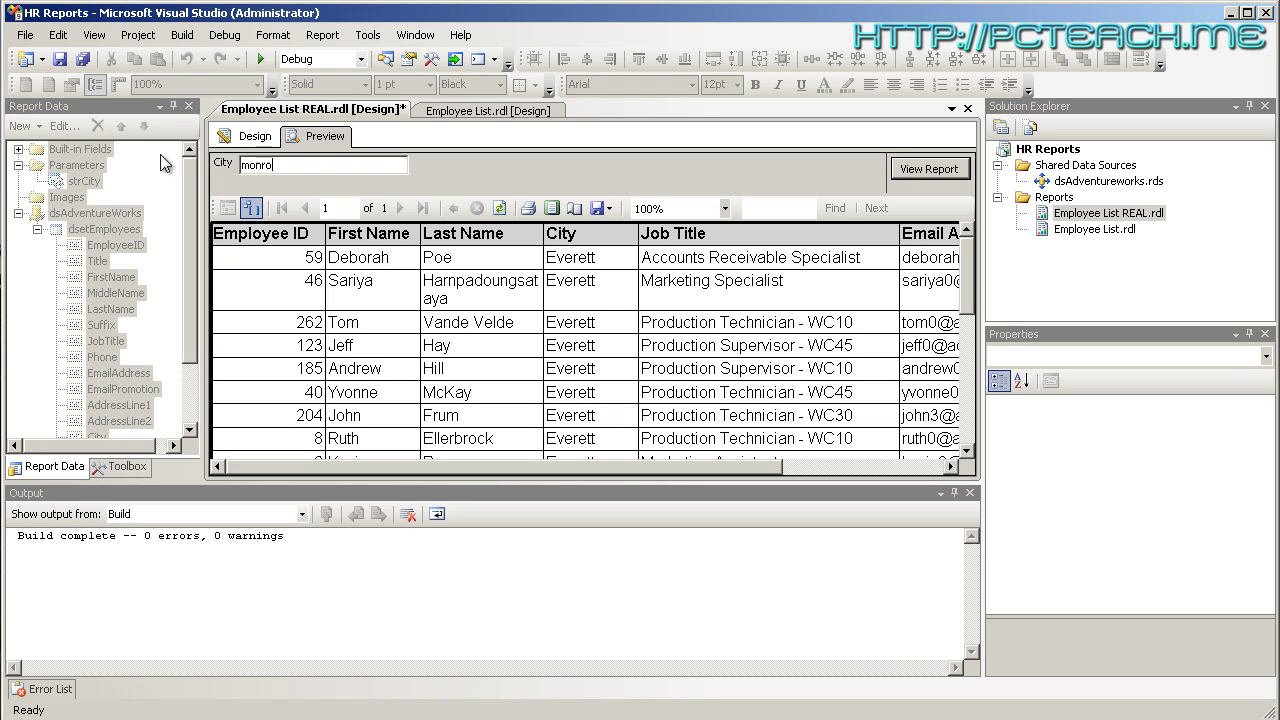
click(910, 169)
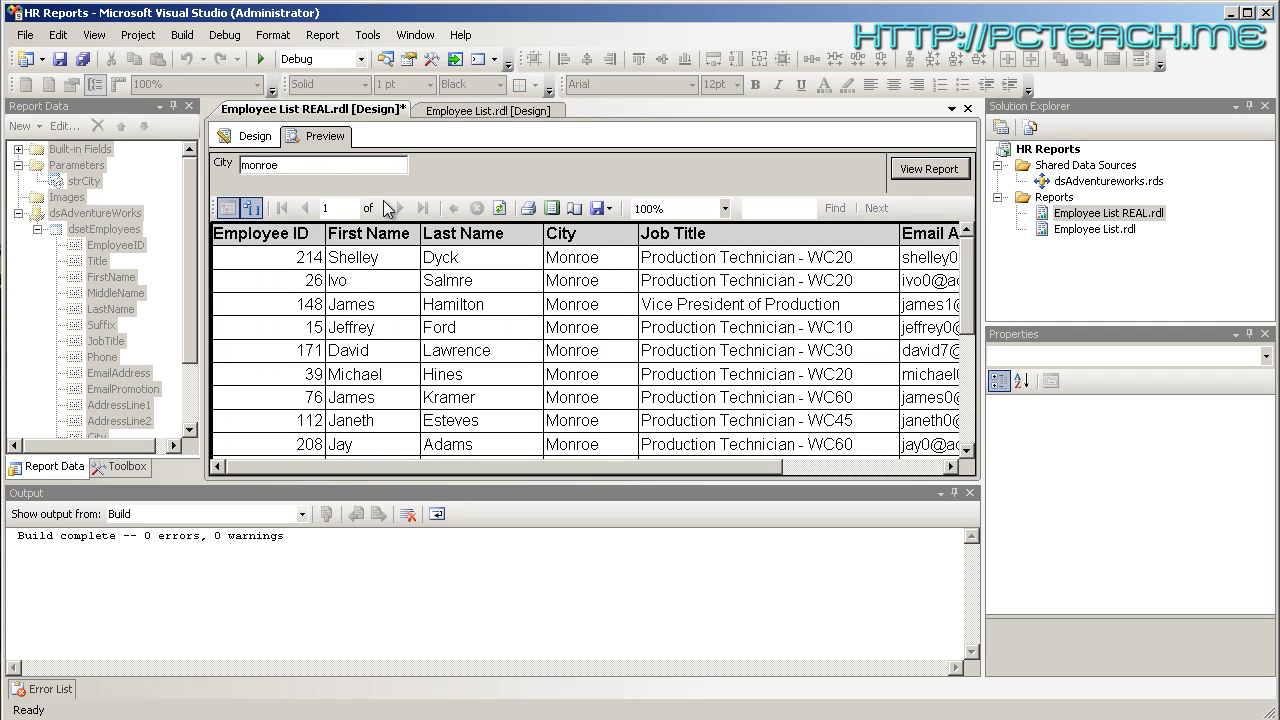
double_click(310, 163)
click(310, 163)
double_click(265, 165)
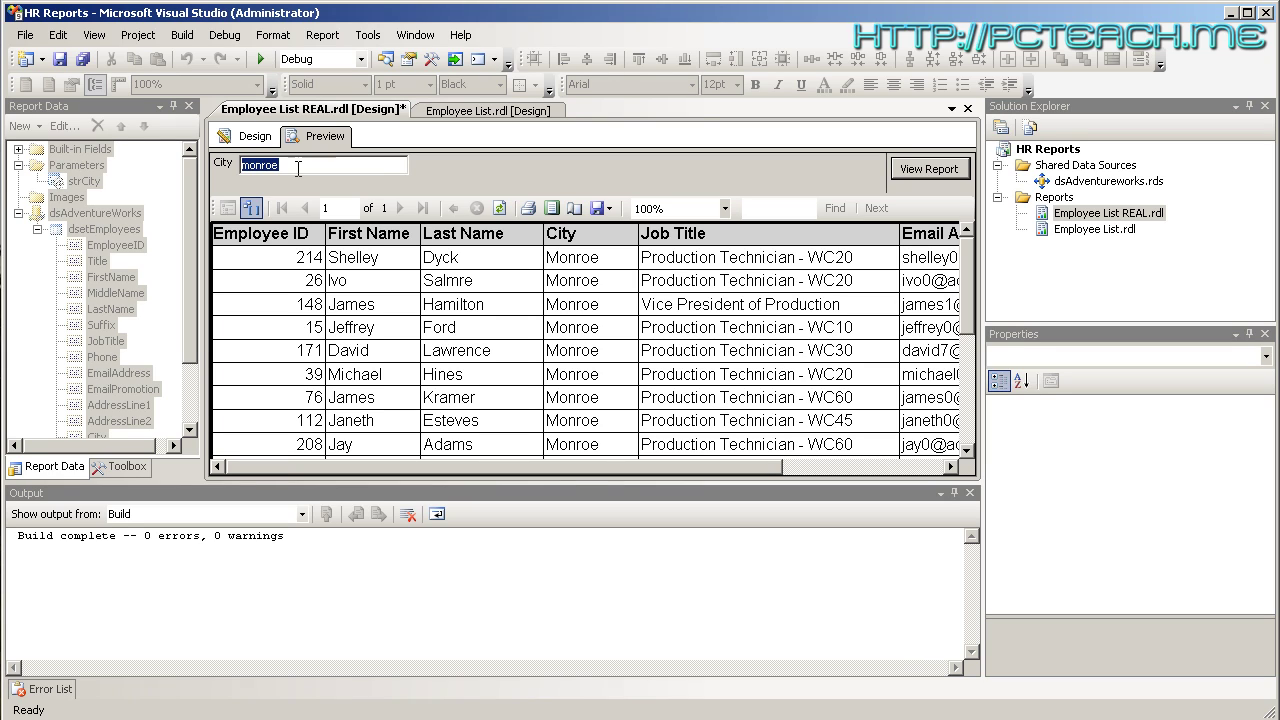
click(245, 138)
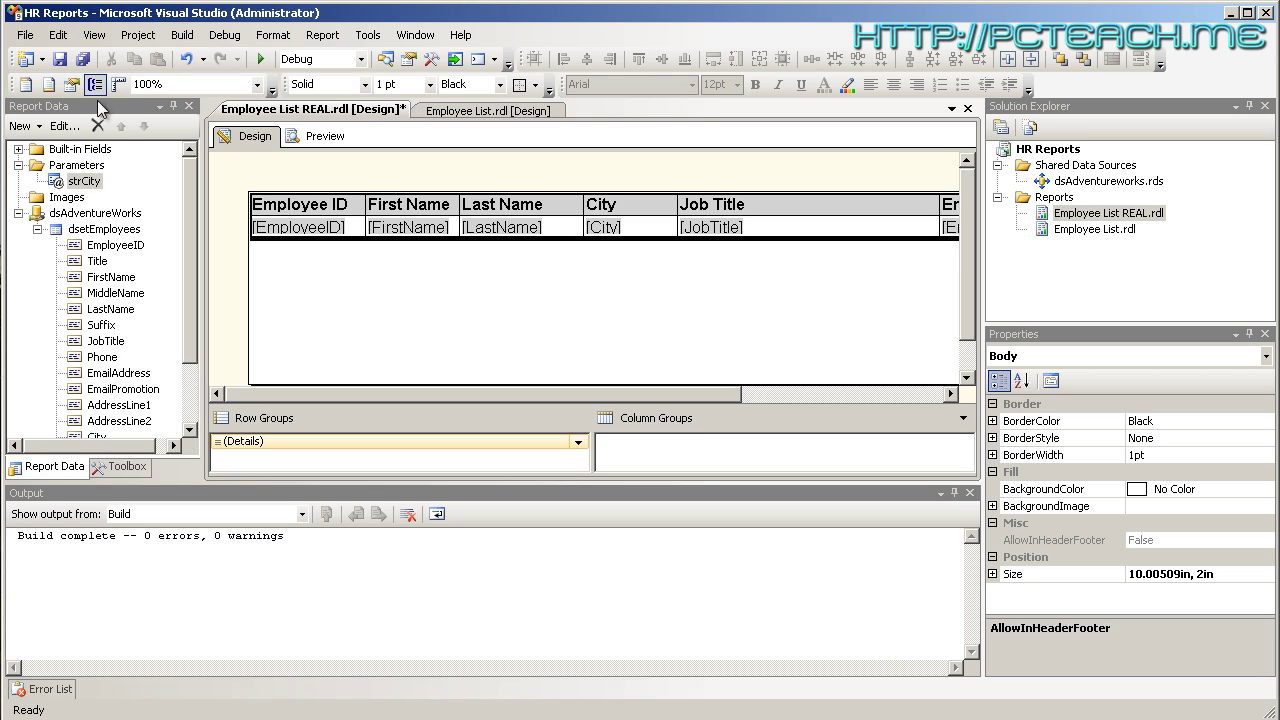
Step: Create a new dataset named dsetCity with the query 'Select distinct City from'
click(40, 127)
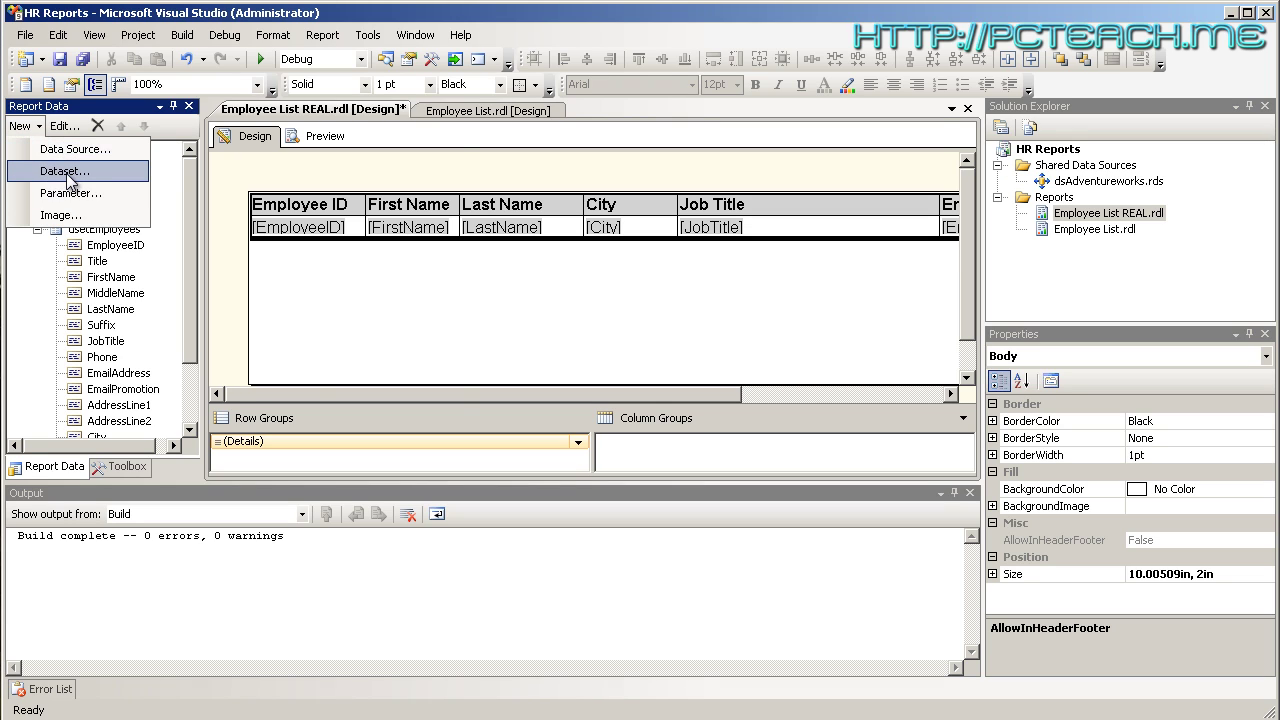
click(64, 171)
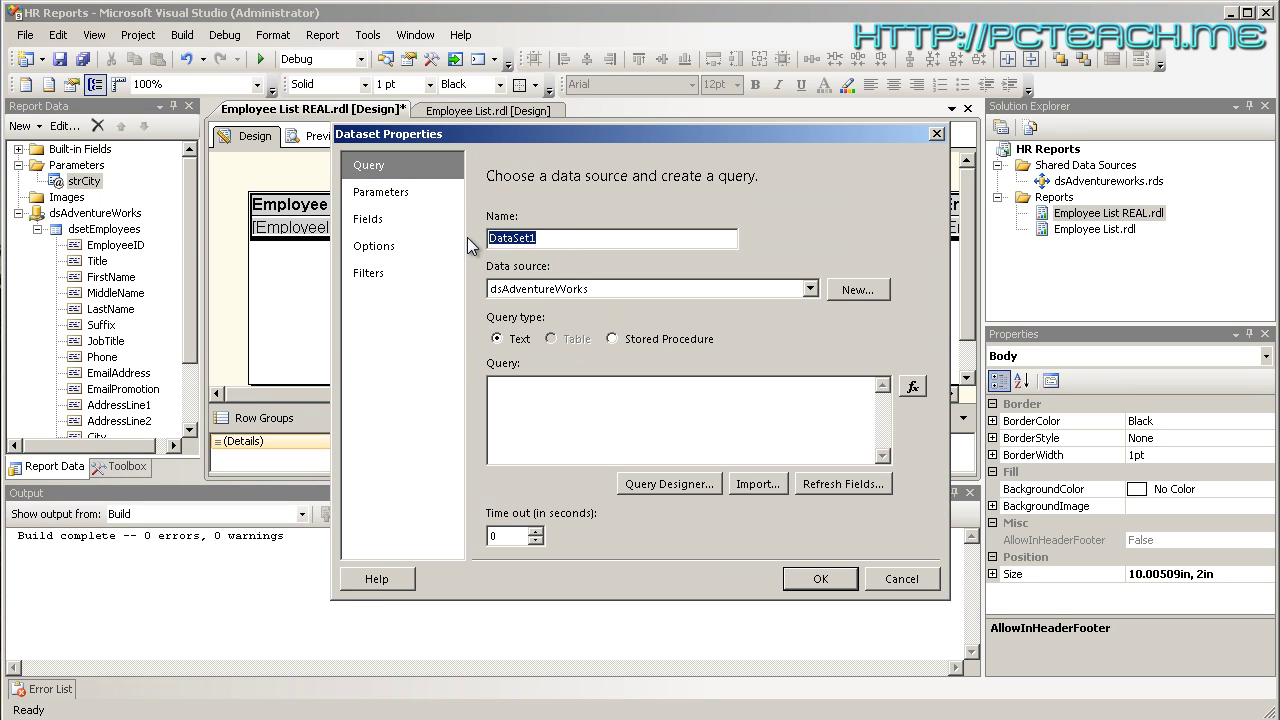
text(dsetCit)
text(y)
text(Select d)
text(istin)
text(ct Cit)
text(y )
text(from)
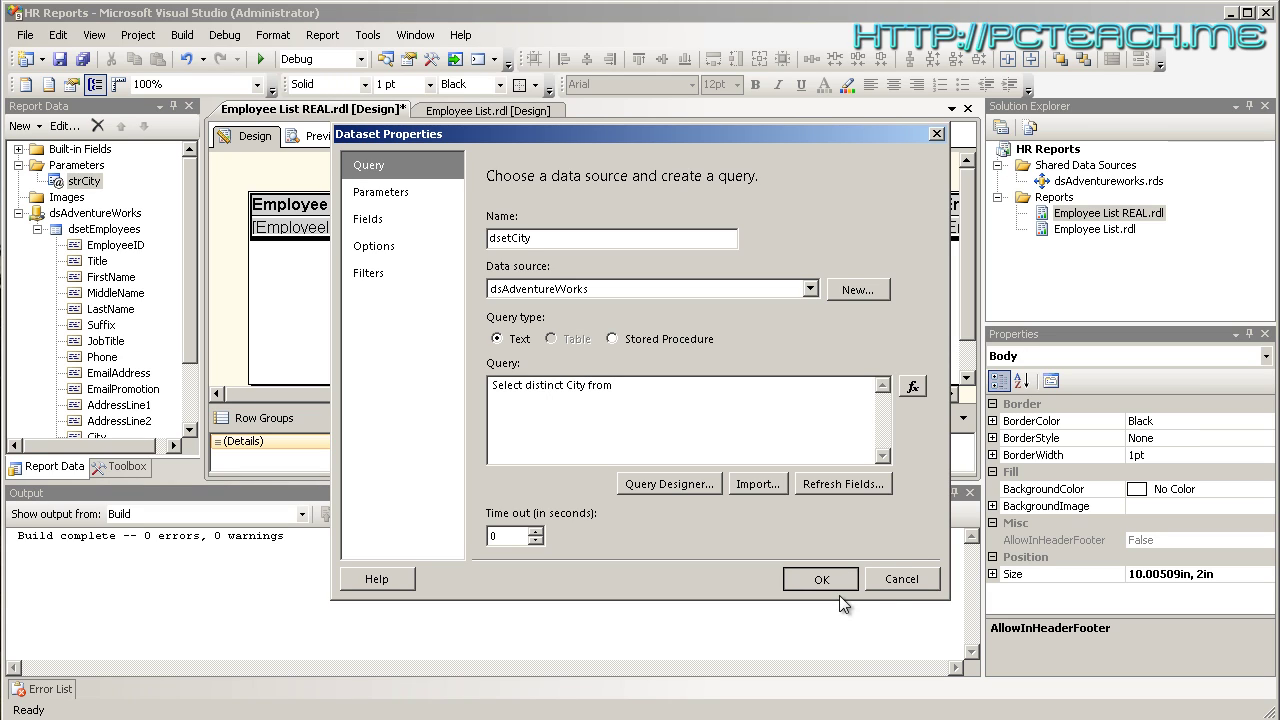
Step: In Management Studio, select the vEmployee view's full name after FROM
key(alt+Tab)
click(652, 425)
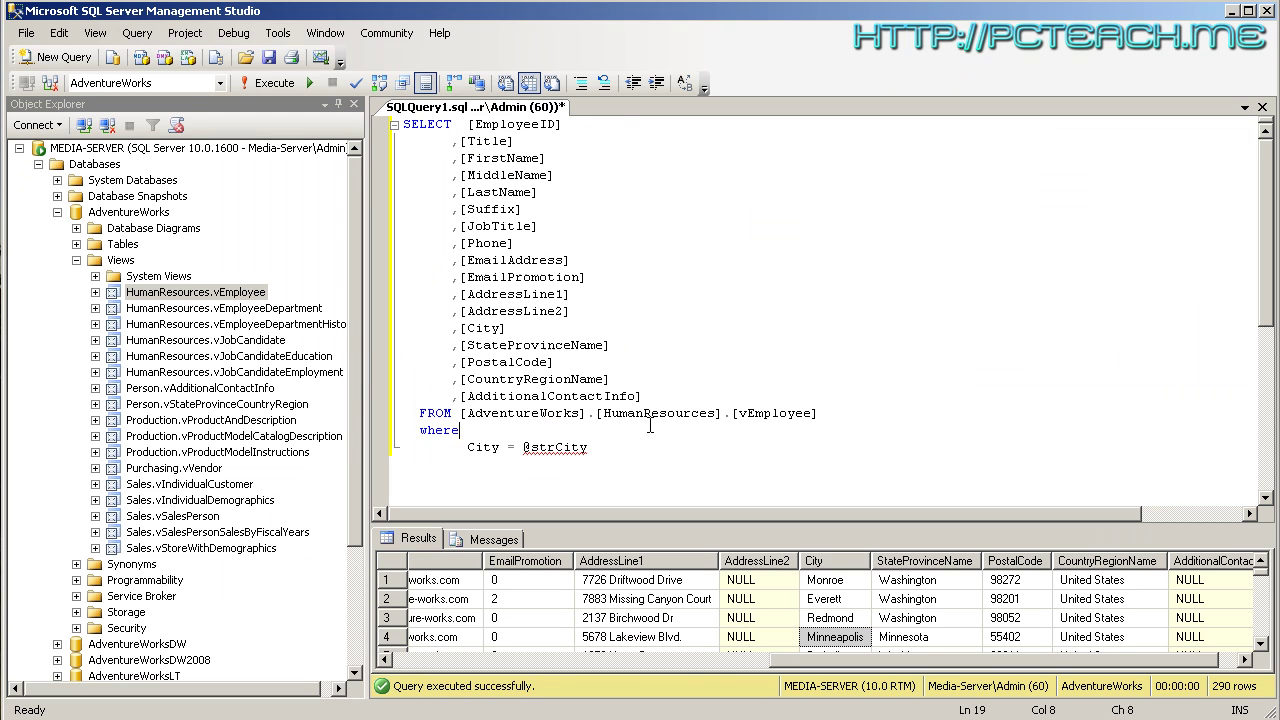
drag(830, 417, 458, 420)
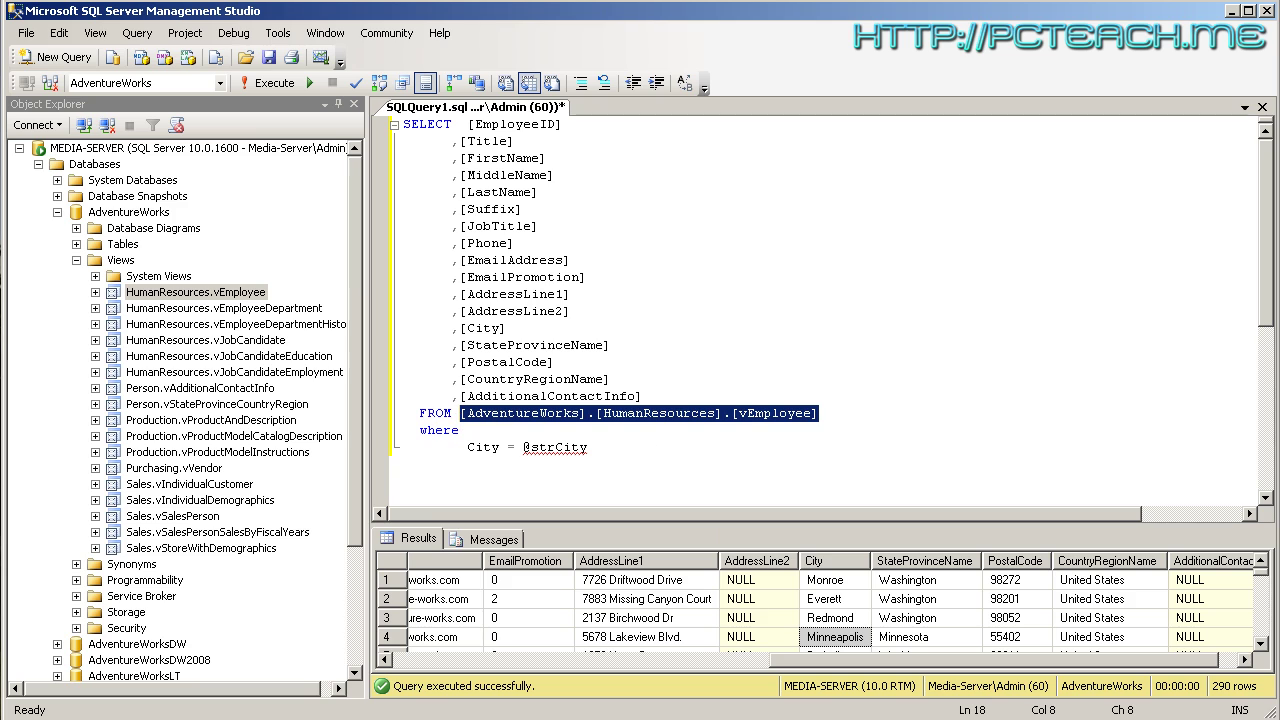
Step: Paste the vEmployee view name after 'from' in the dsetCity query and confirm the dataset
key(ctrl+c)
key(alt+Tab)
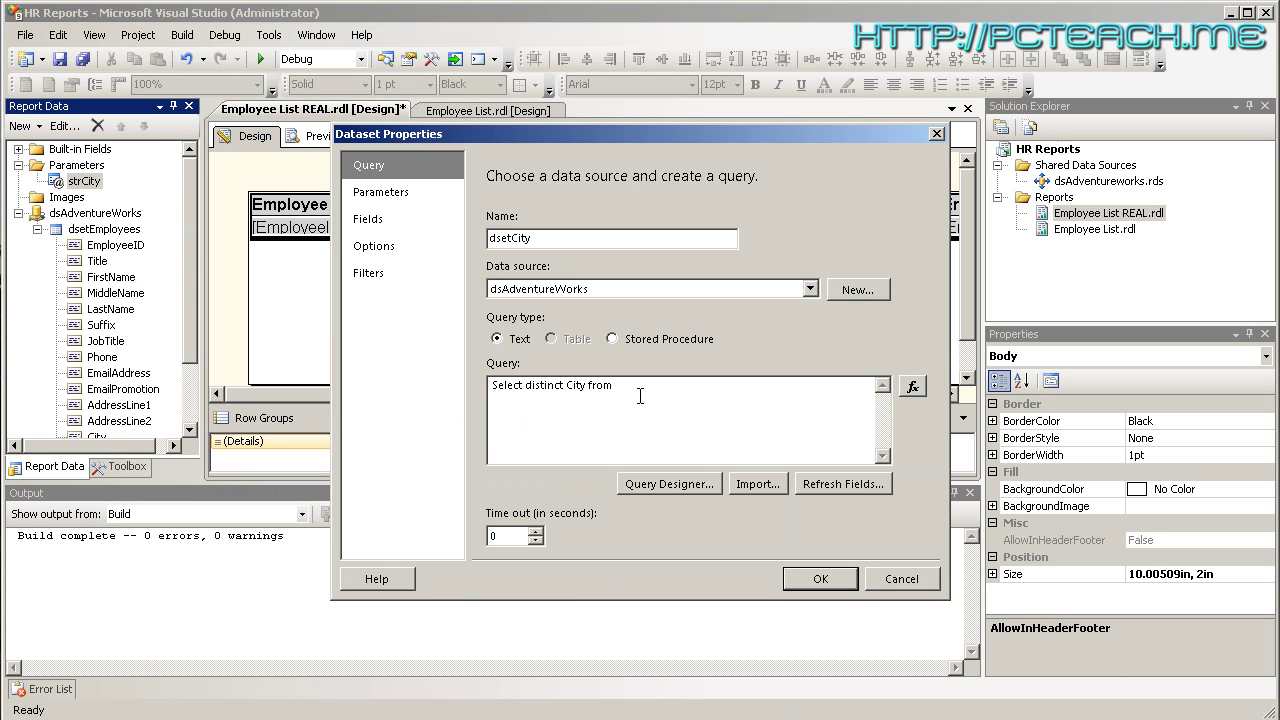
key(ctrl+v)
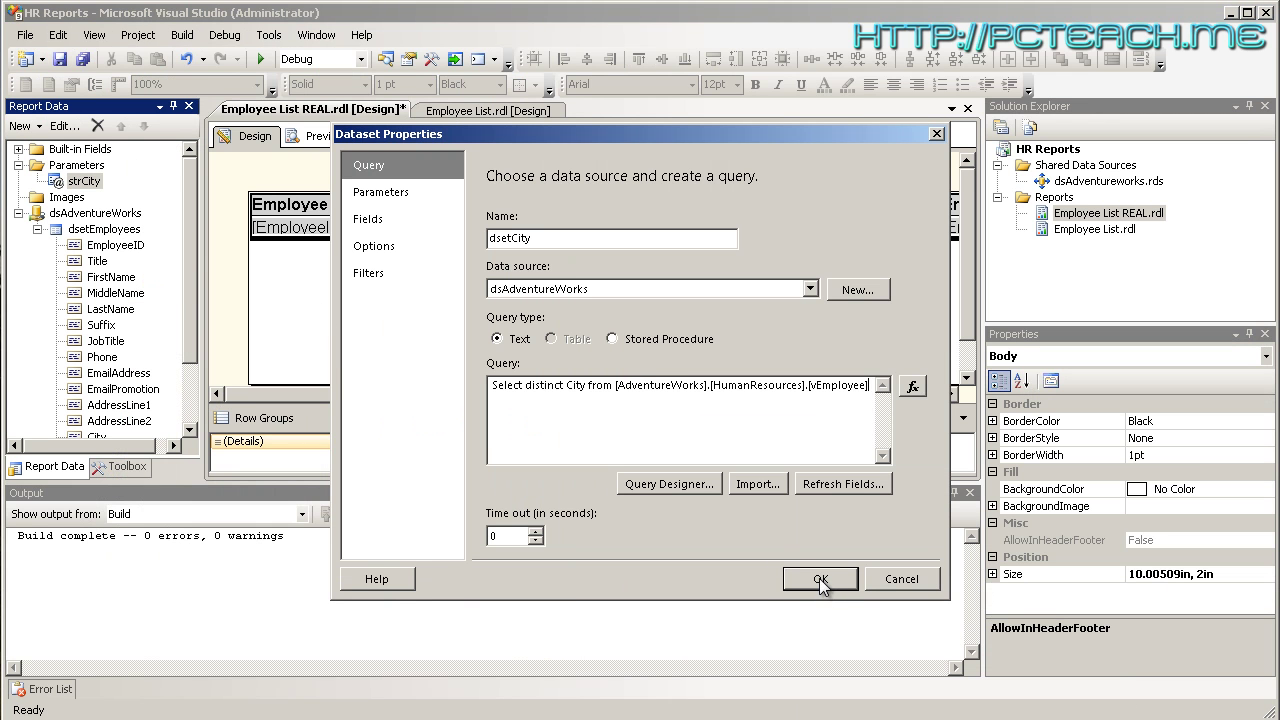
double_click(546, 386)
click(823, 579)
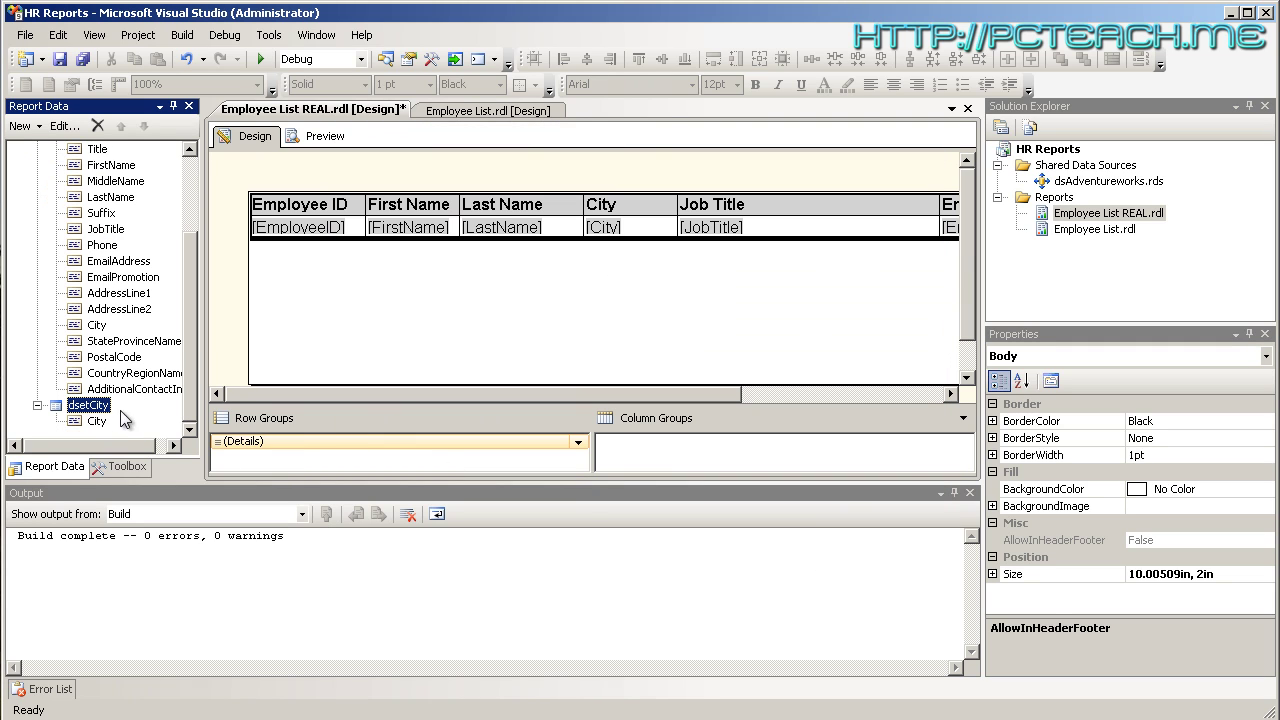
drag(190, 392, 196, 306)
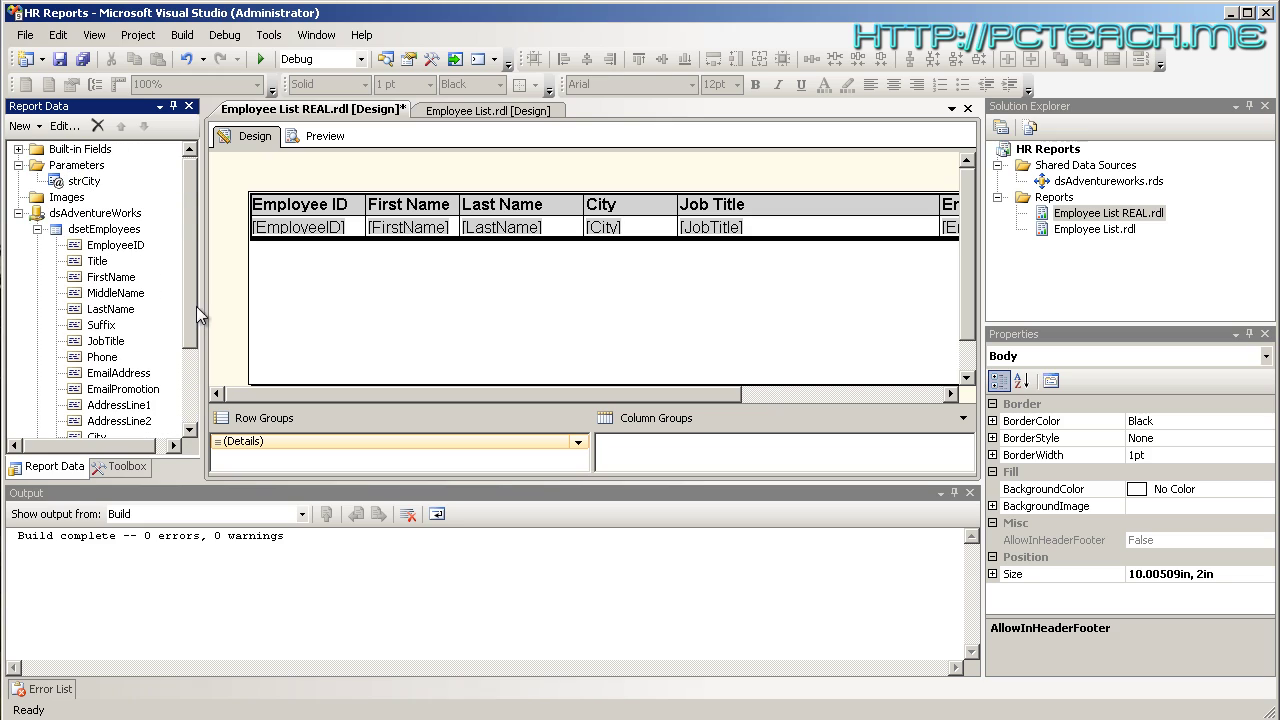
Step: Set strCity's available values to come from dataset dsetCity, with City as value and label field
right_click(86, 182)
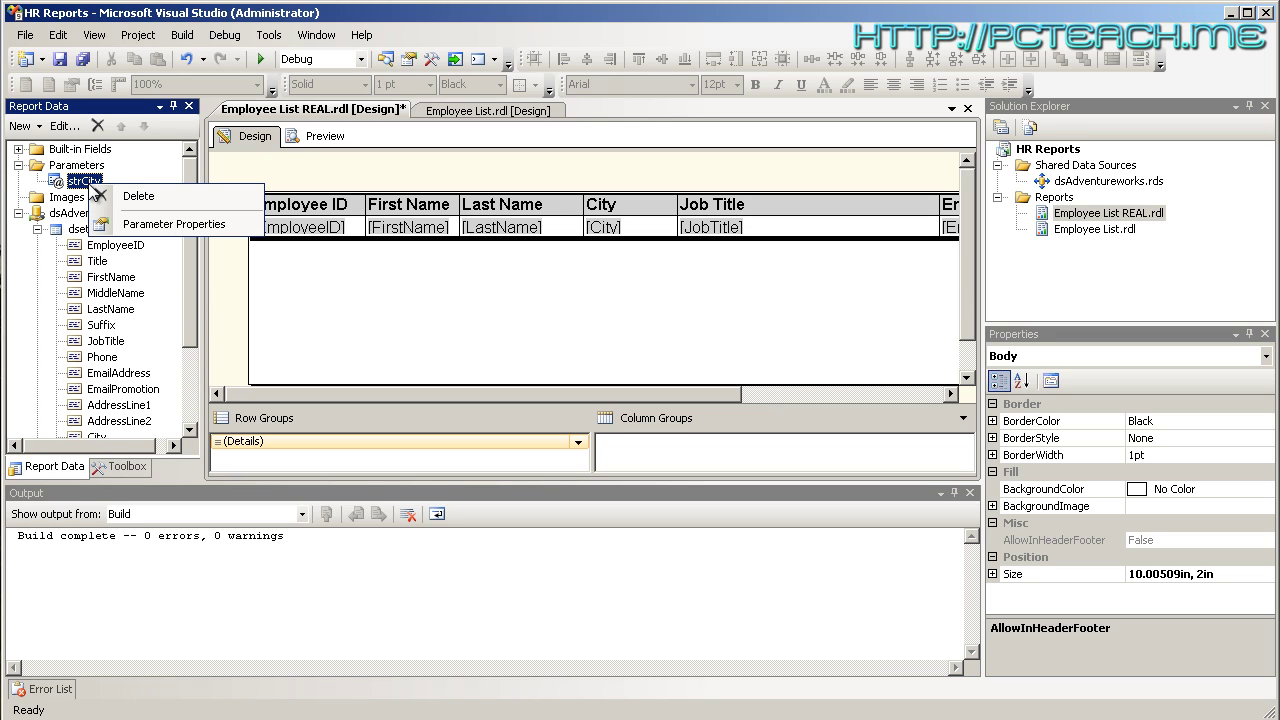
click(171, 225)
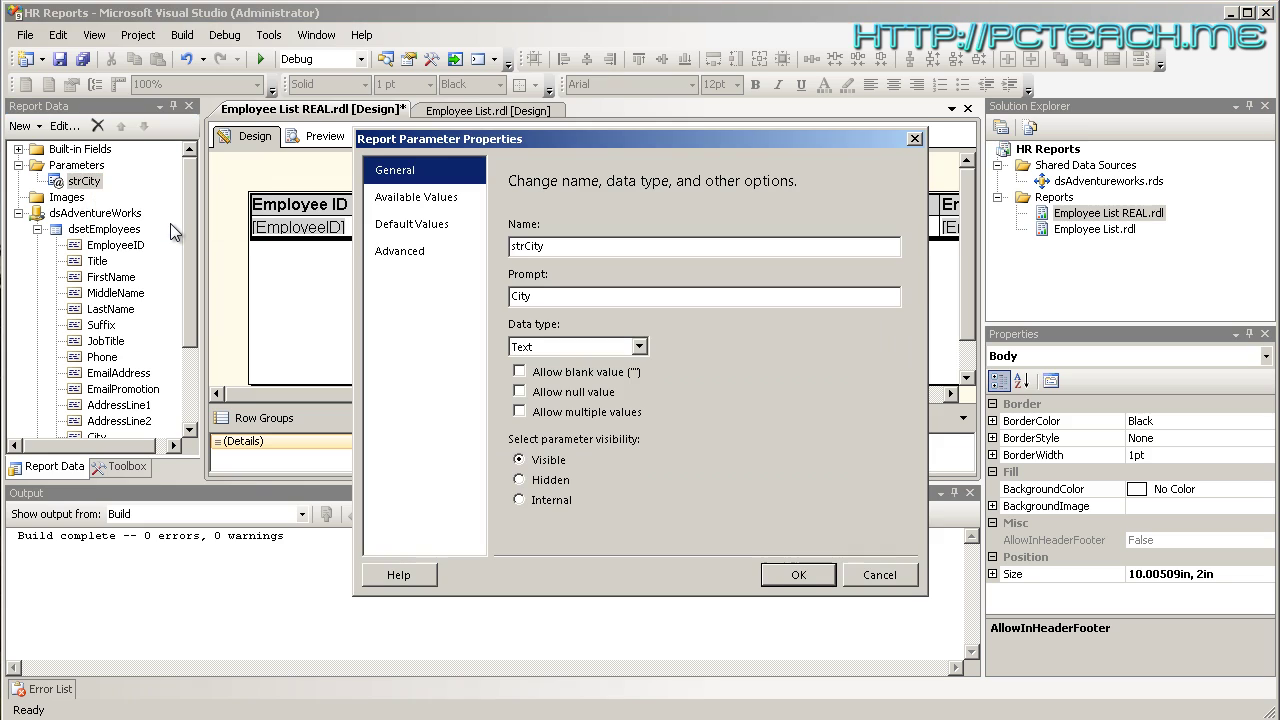
click(430, 200)
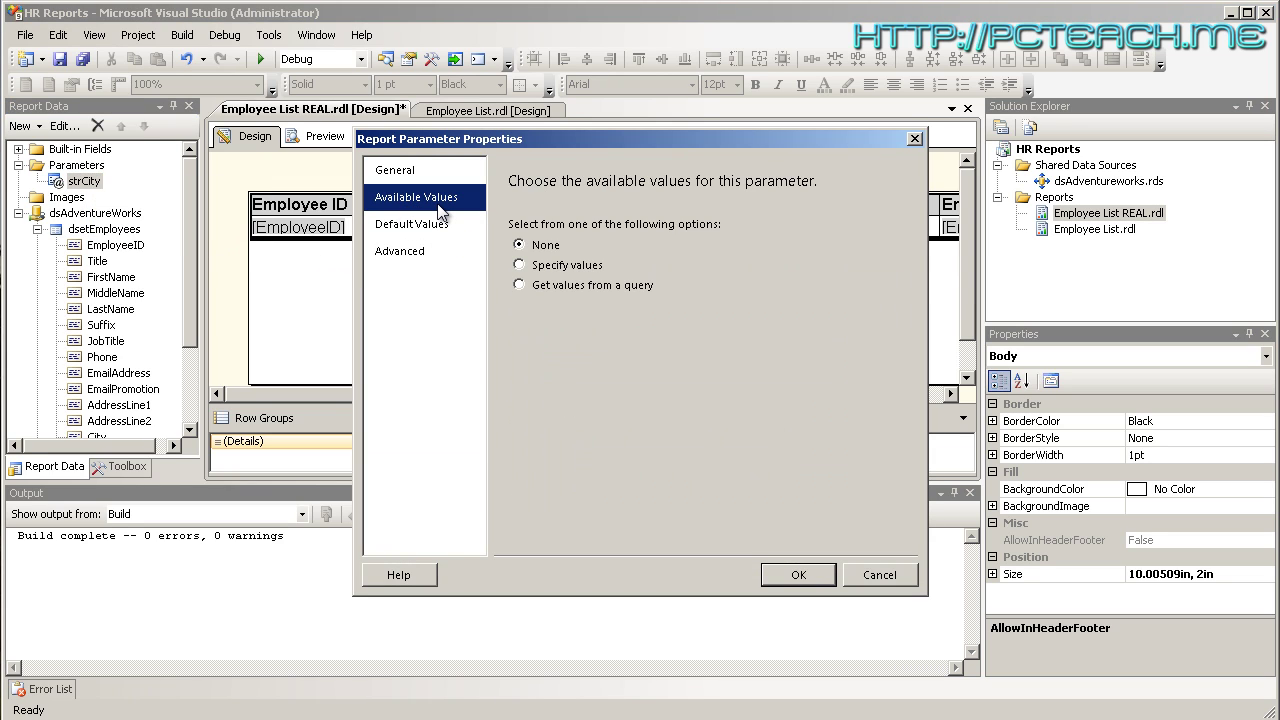
click(519, 285)
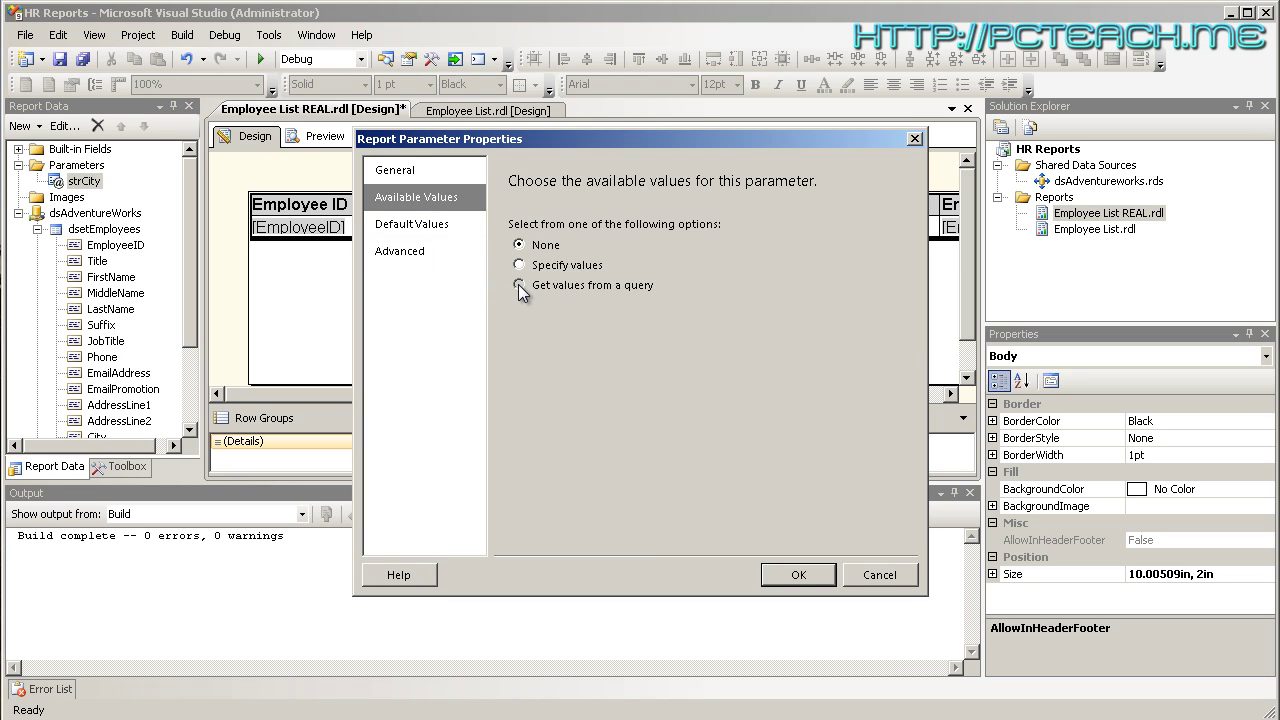
click(890, 348)
click(624, 379)
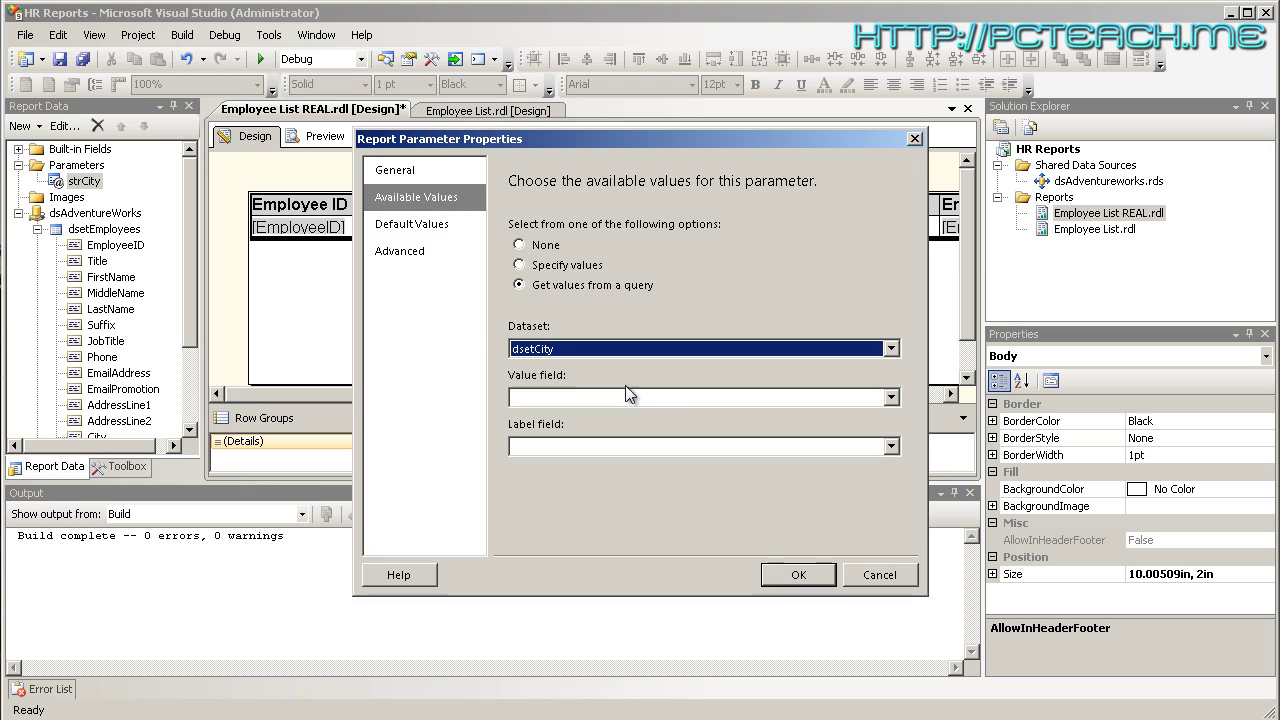
click(893, 396)
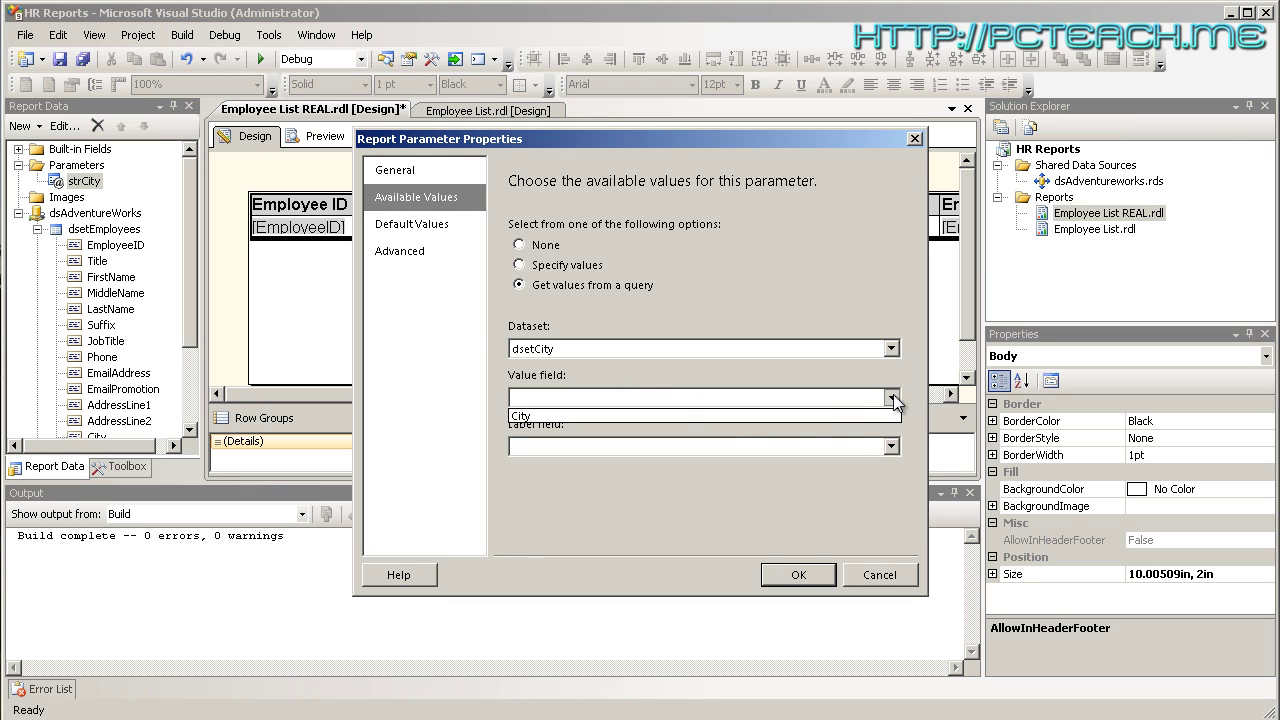
click(707, 416)
click(890, 446)
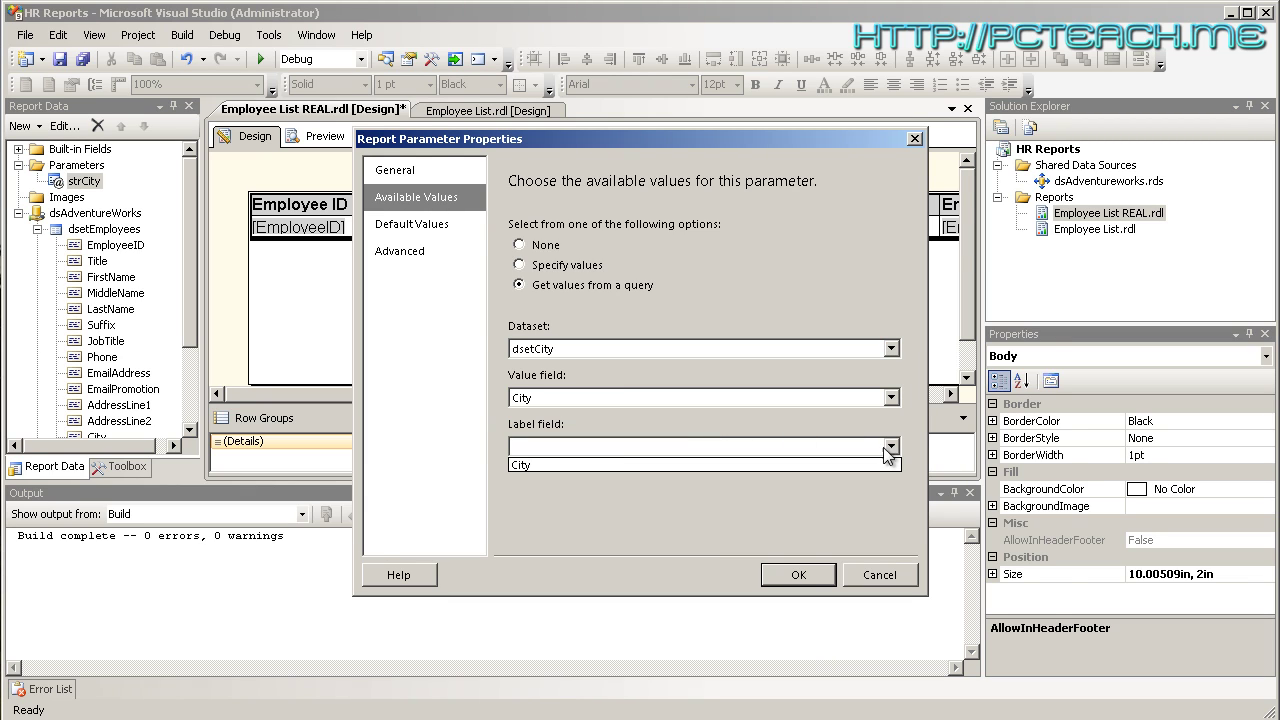
click(578, 464)
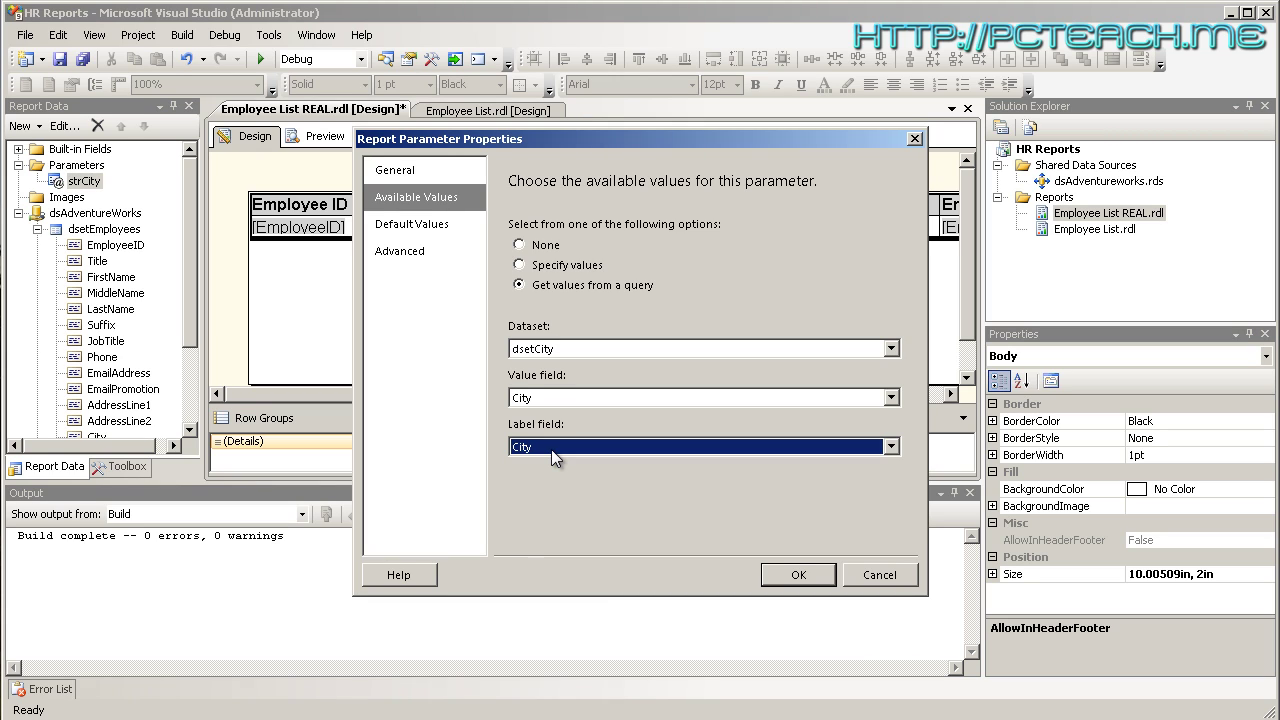
click(787, 578)
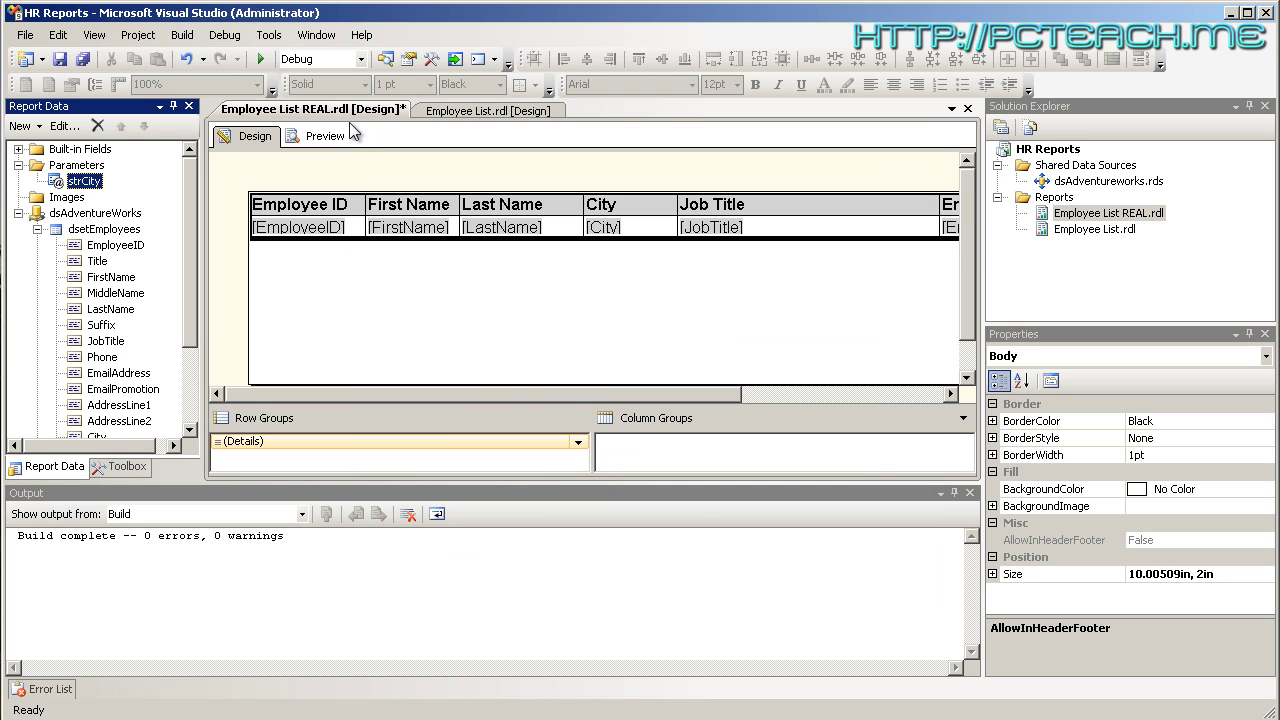
click(322, 140)
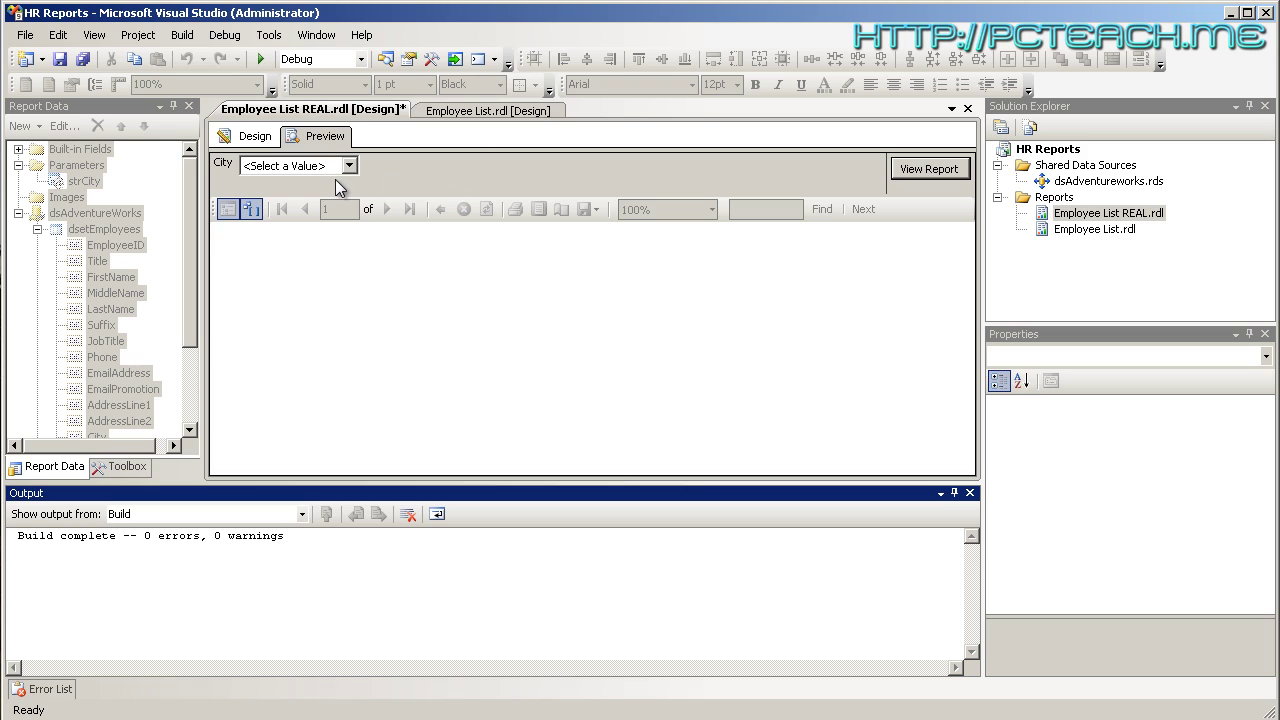
click(349, 166)
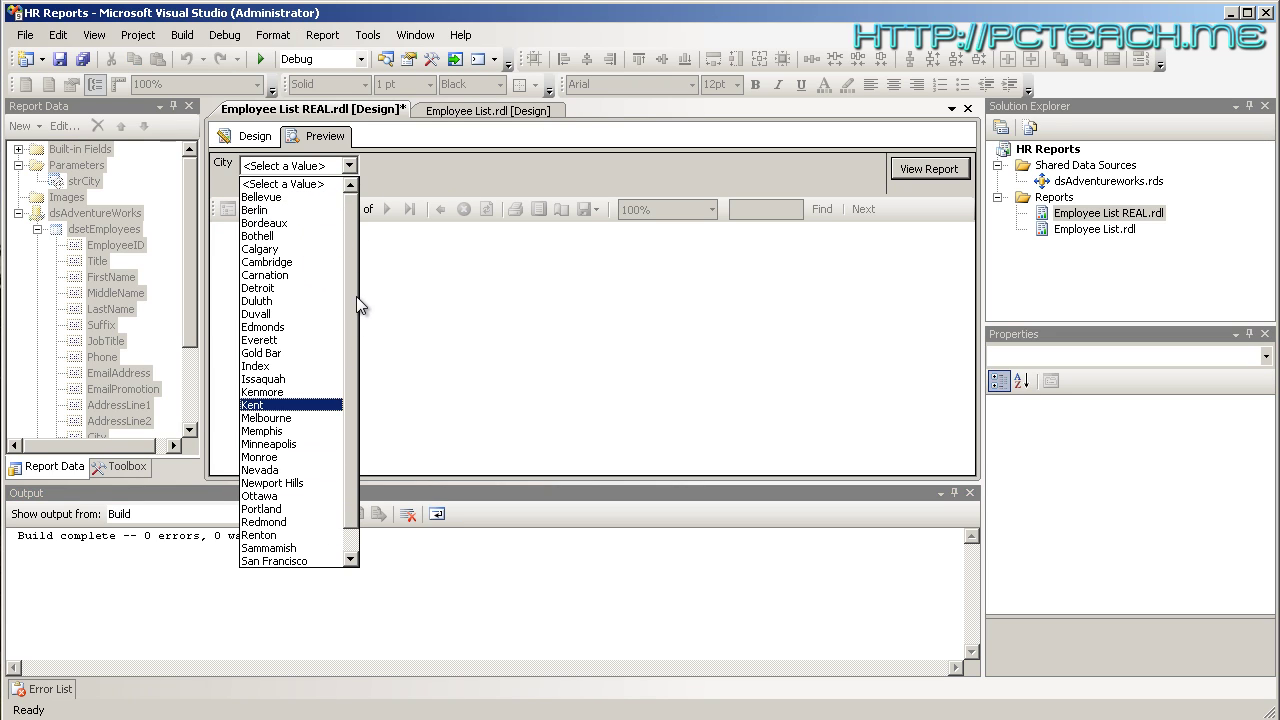
scroll(352, 345, down, 1)
scroll(357, 312, up, 1)
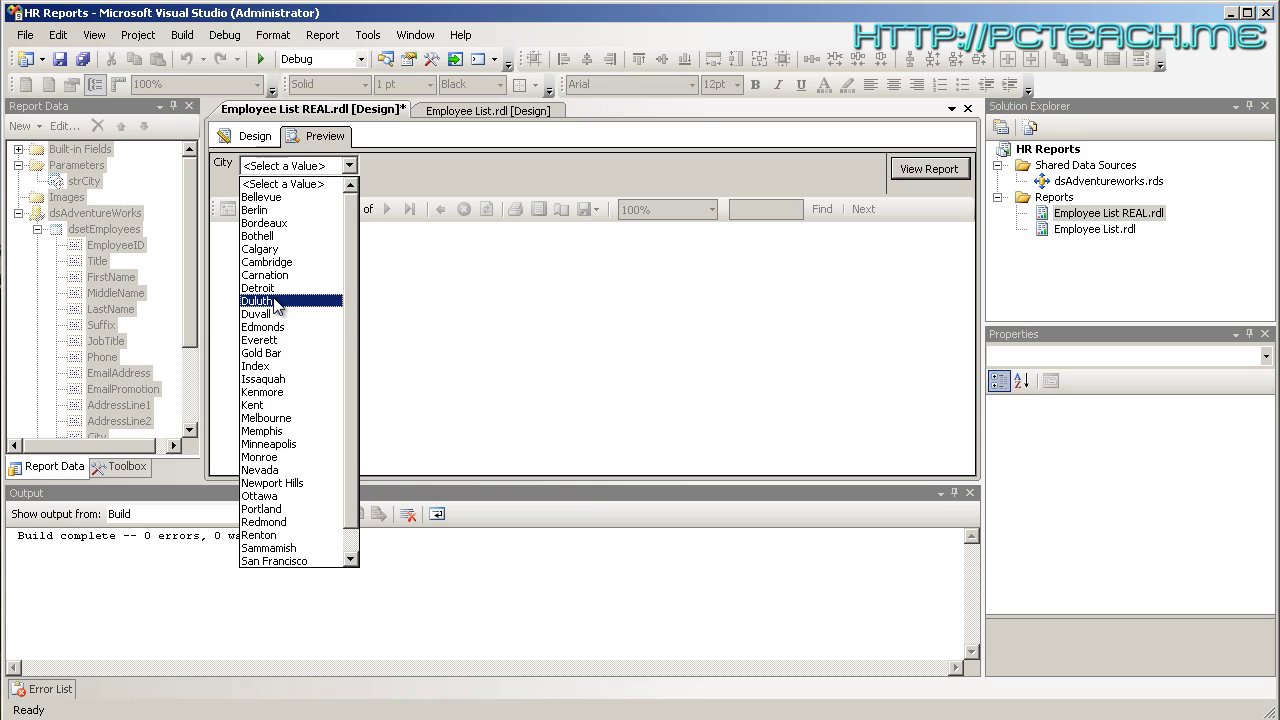
click(283, 366)
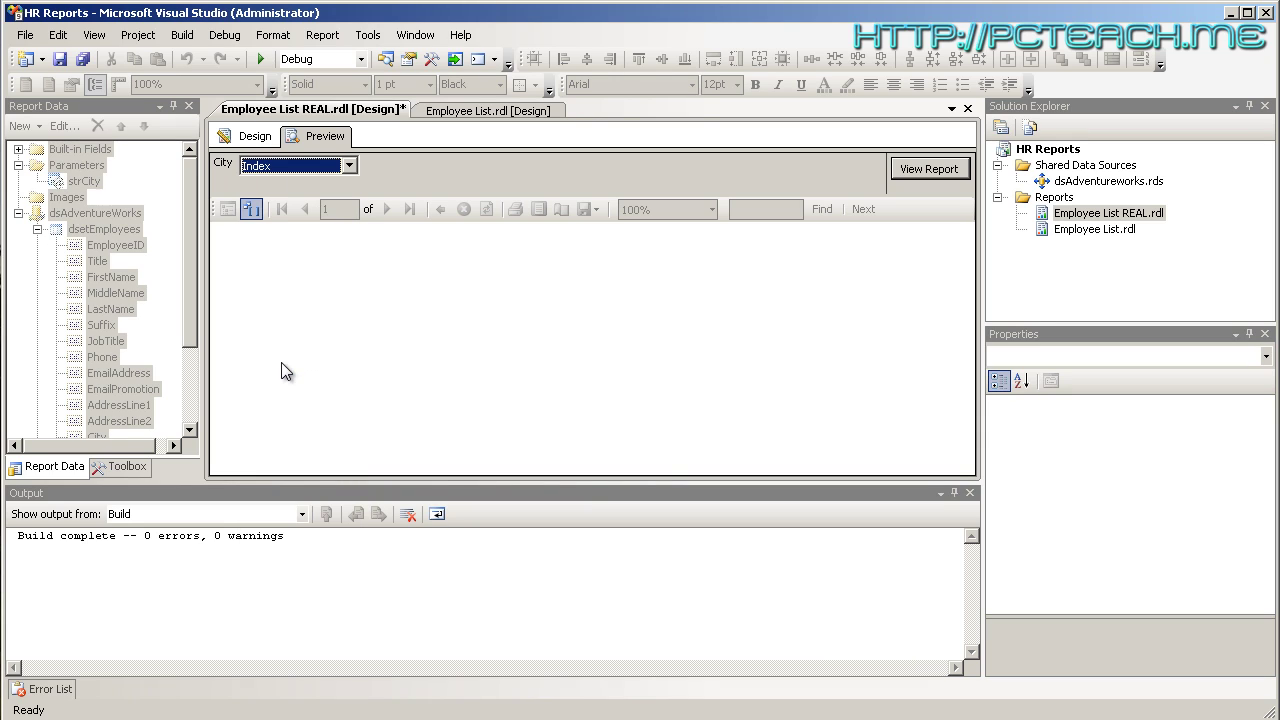
click(946, 170)
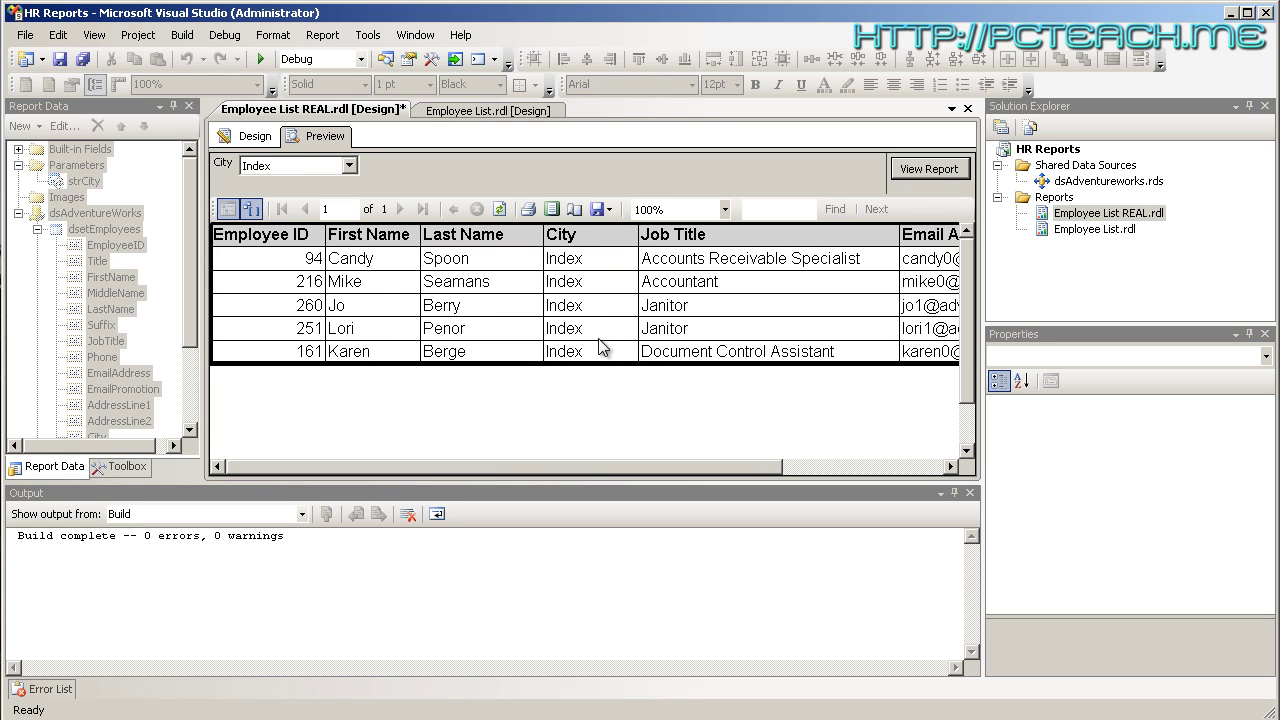
click(345, 166)
click(285, 276)
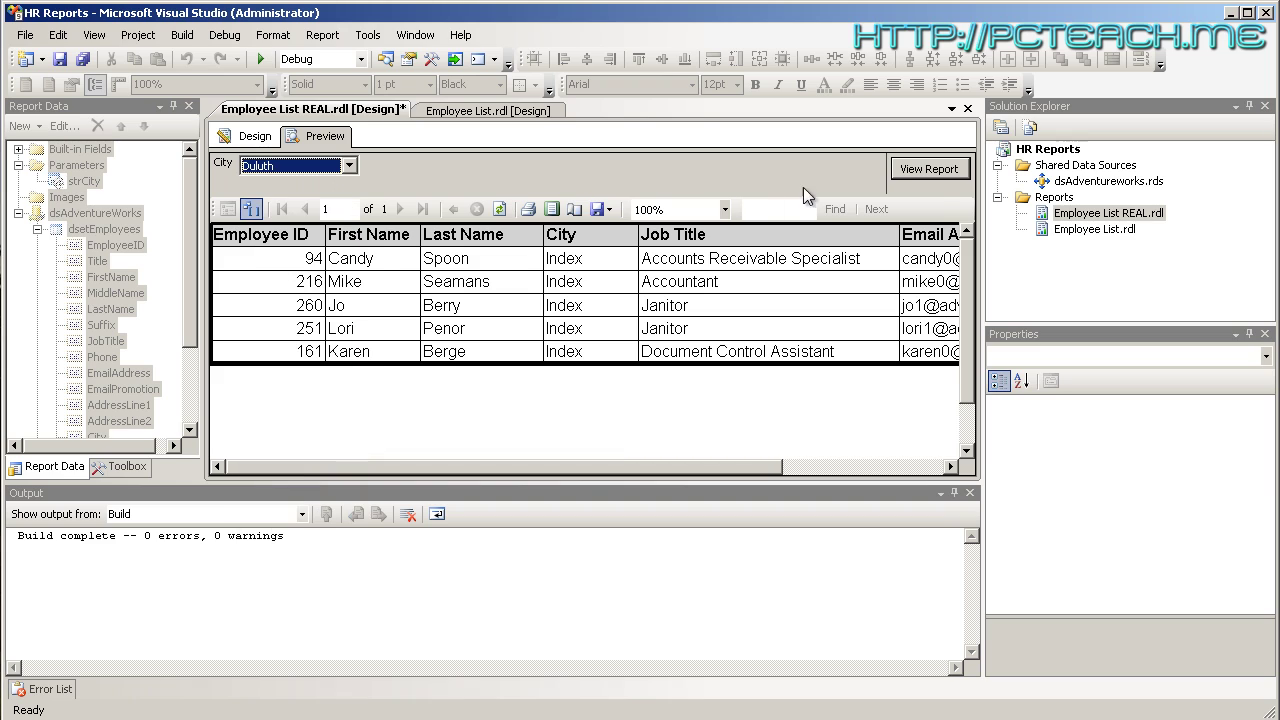
click(929, 176)
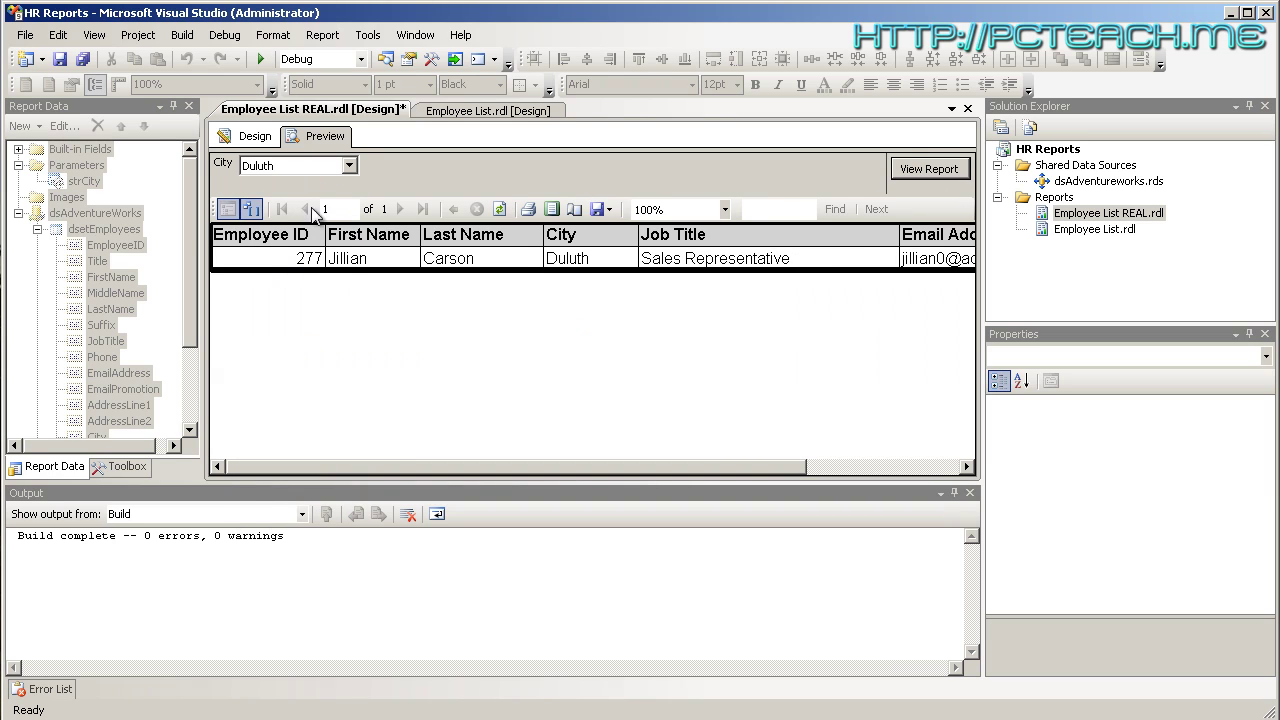
click(328, 168)
scroll(300, 200, up, 1)
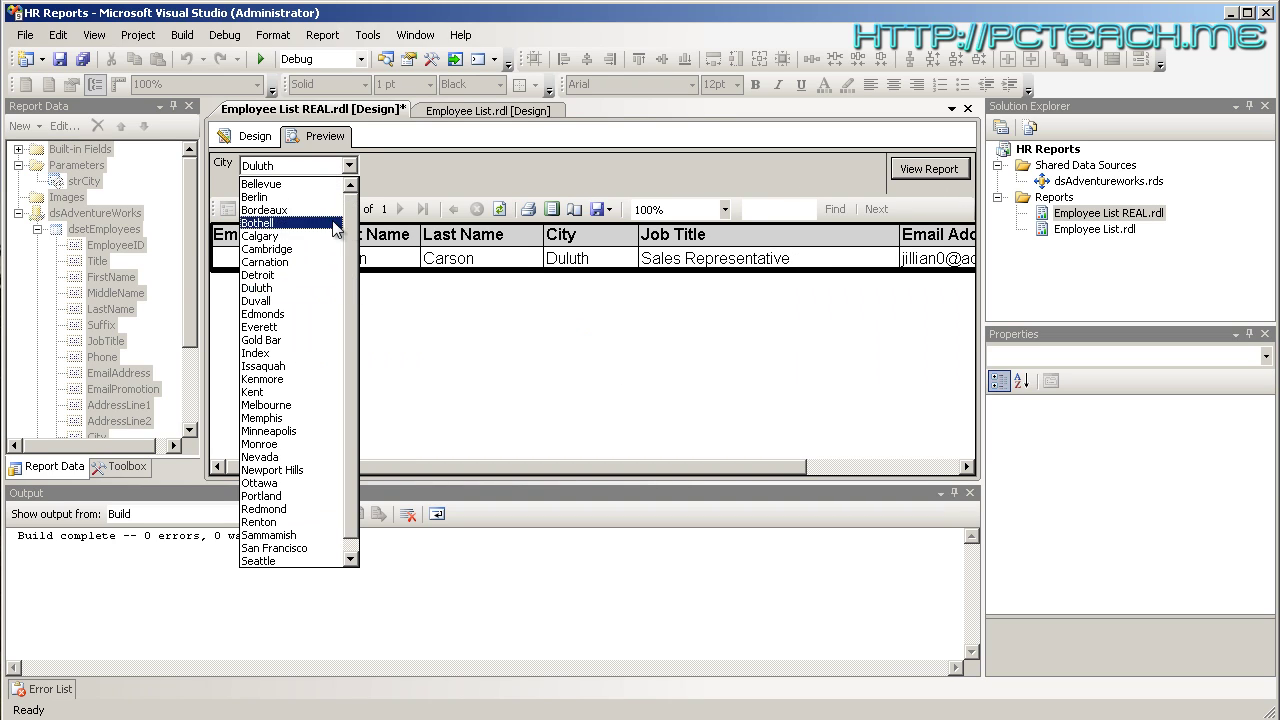
click(294, 186)
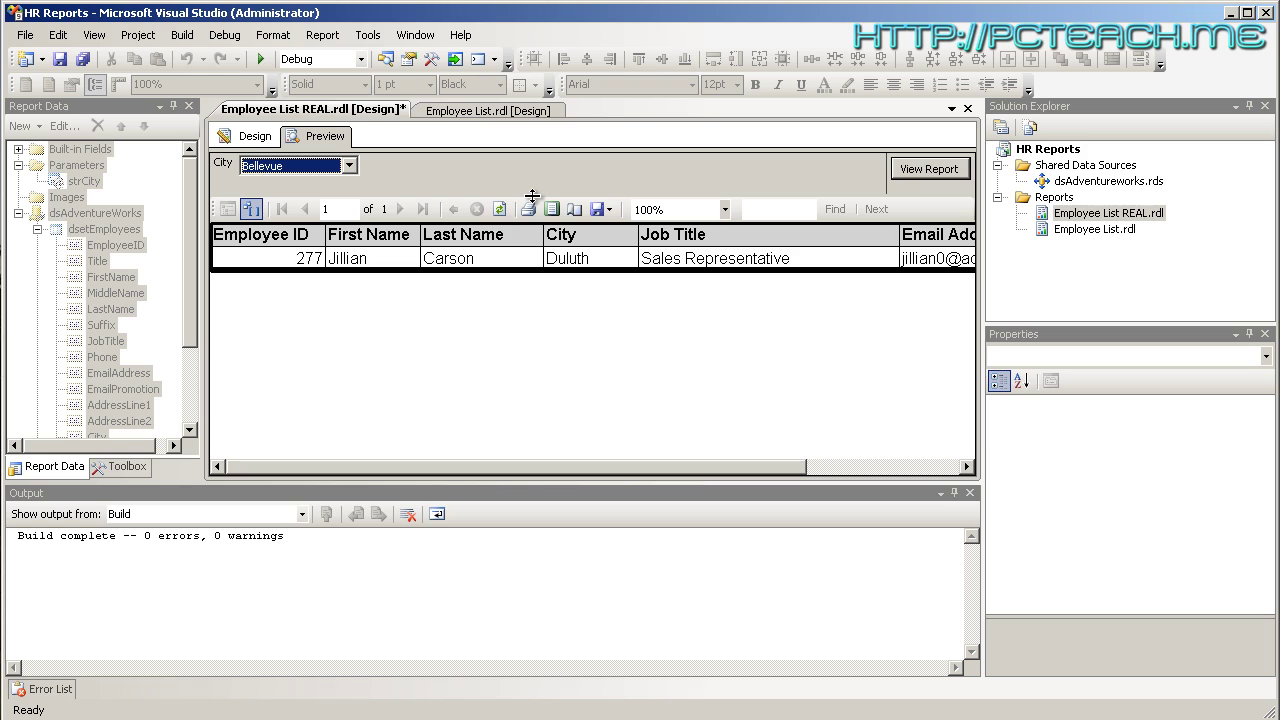
click(926, 170)
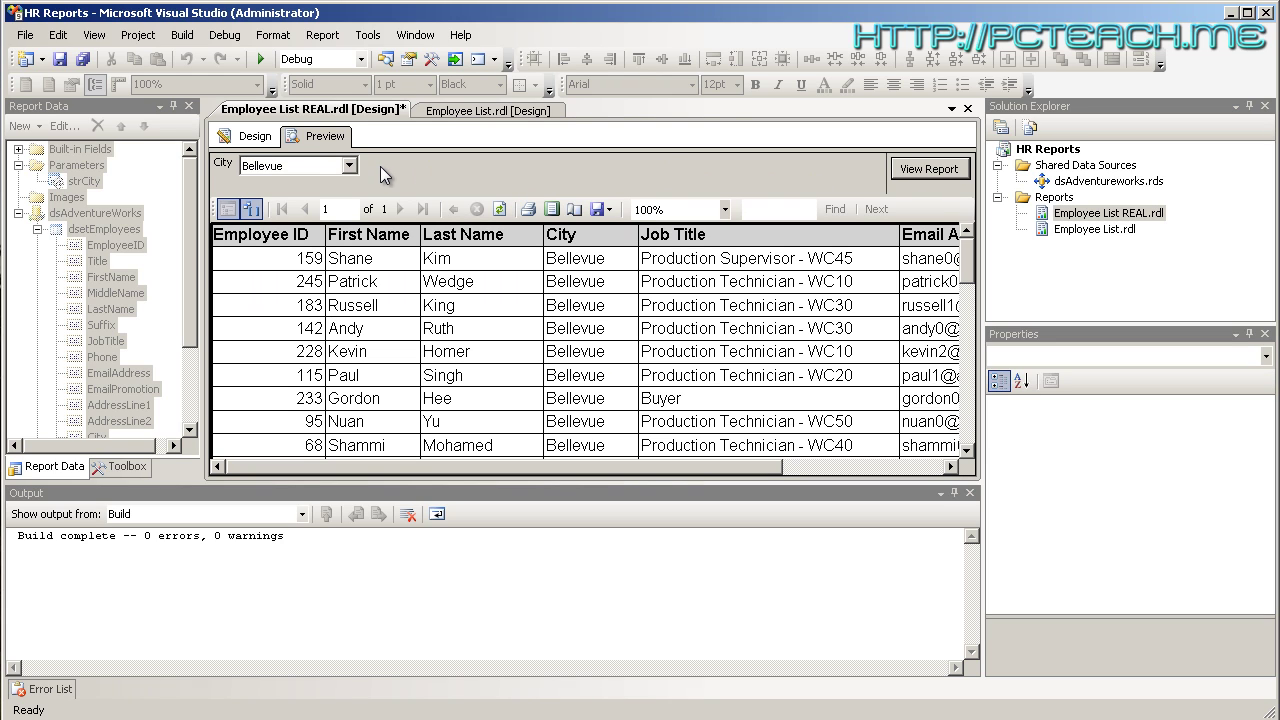
click(349, 166)
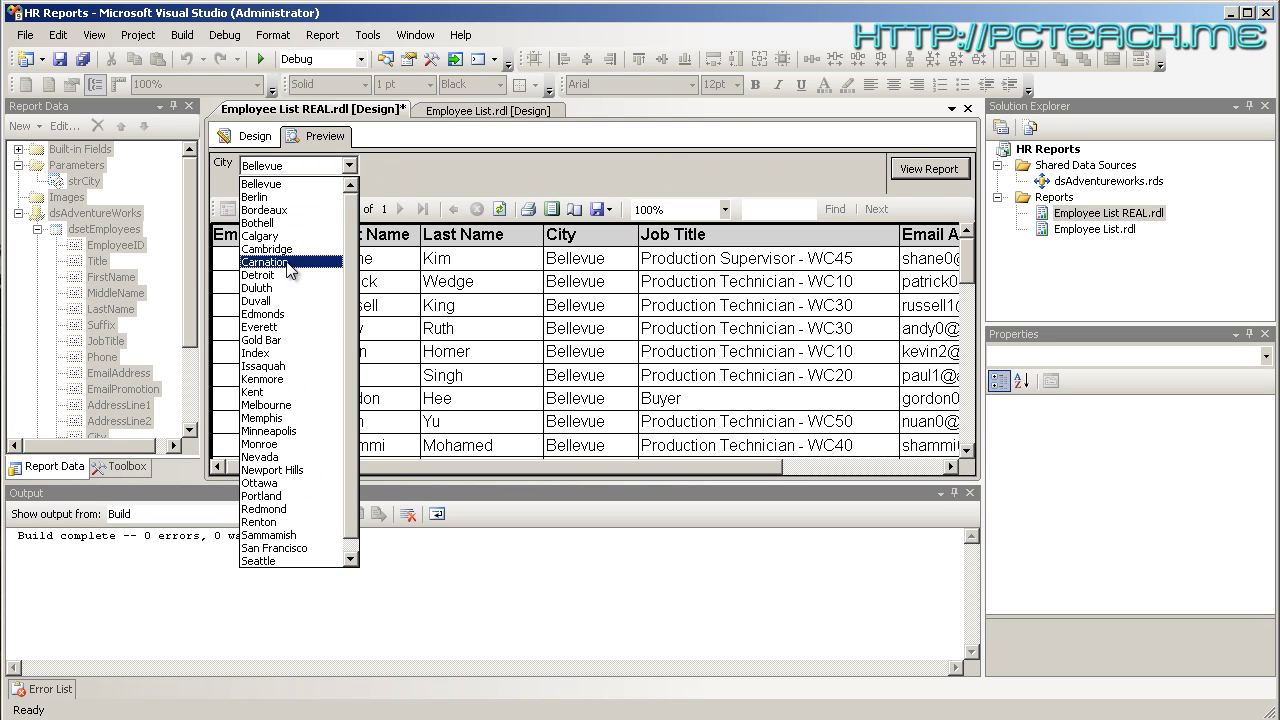
click(431, 172)
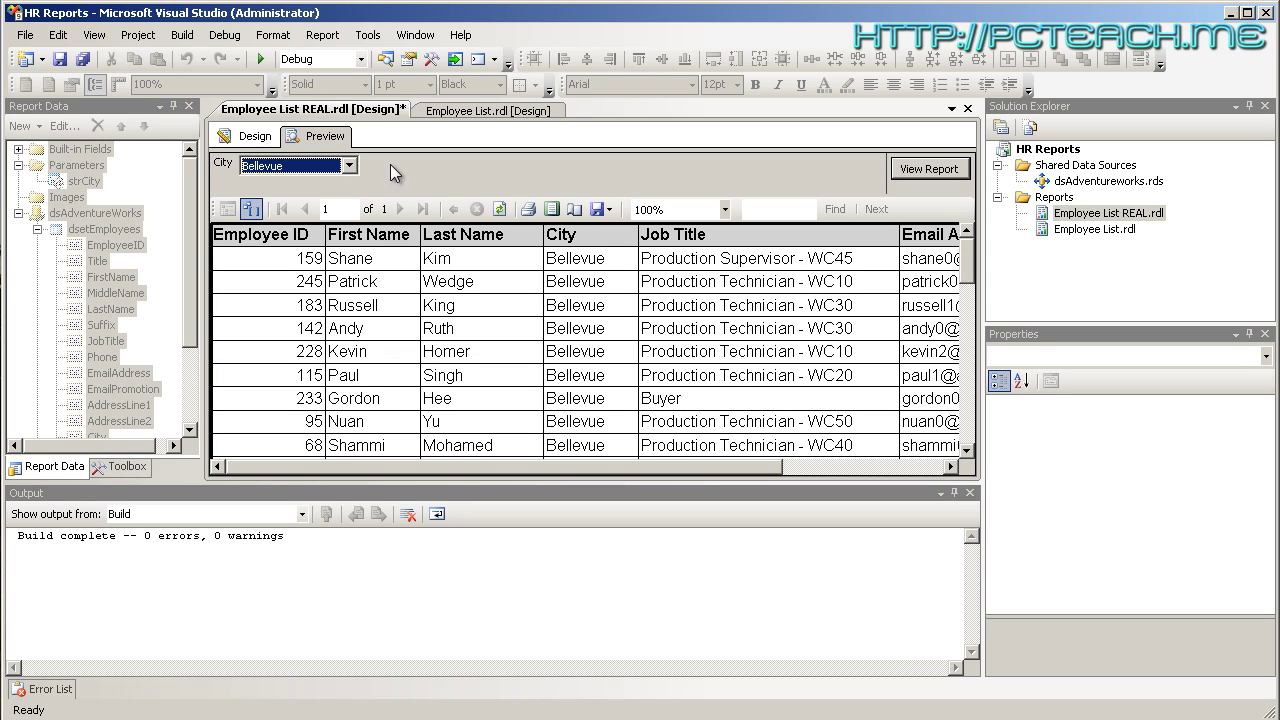
click(255, 136)
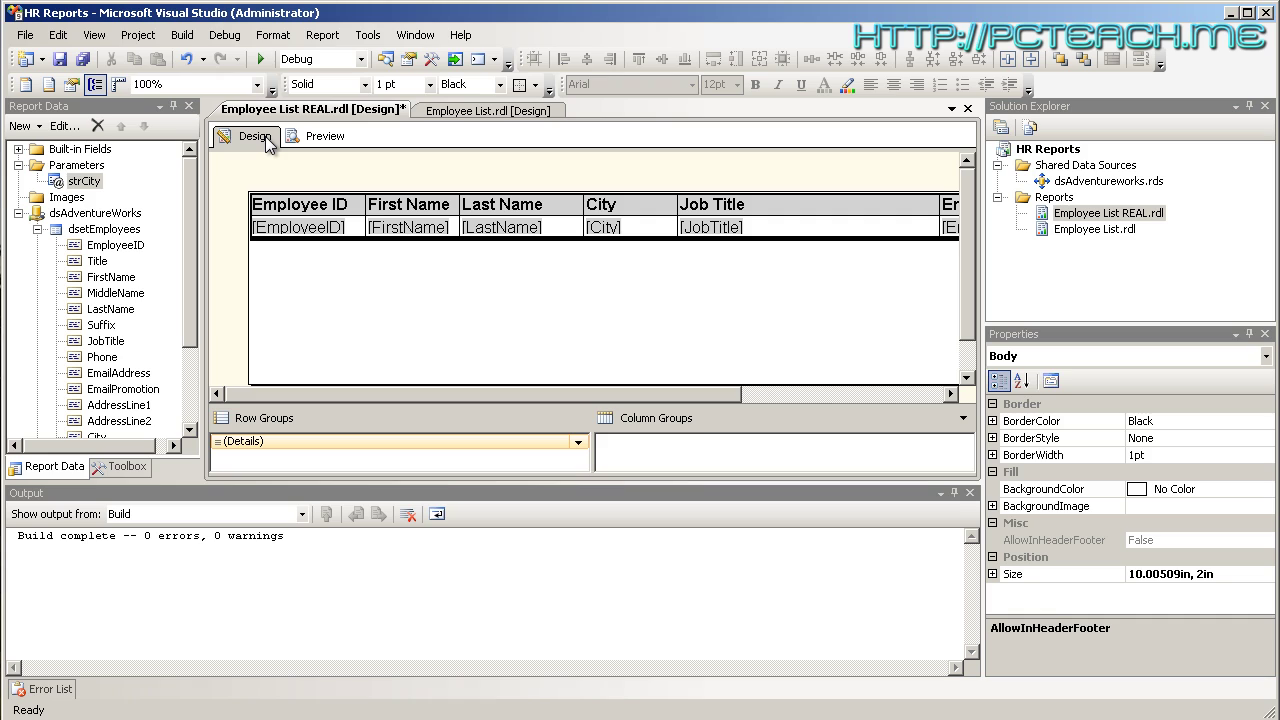
Step: Insert the line "Select '<All>' As City" at the top of the dsetCity query
drag(186, 183, 188, 291)
right_click(86, 406)
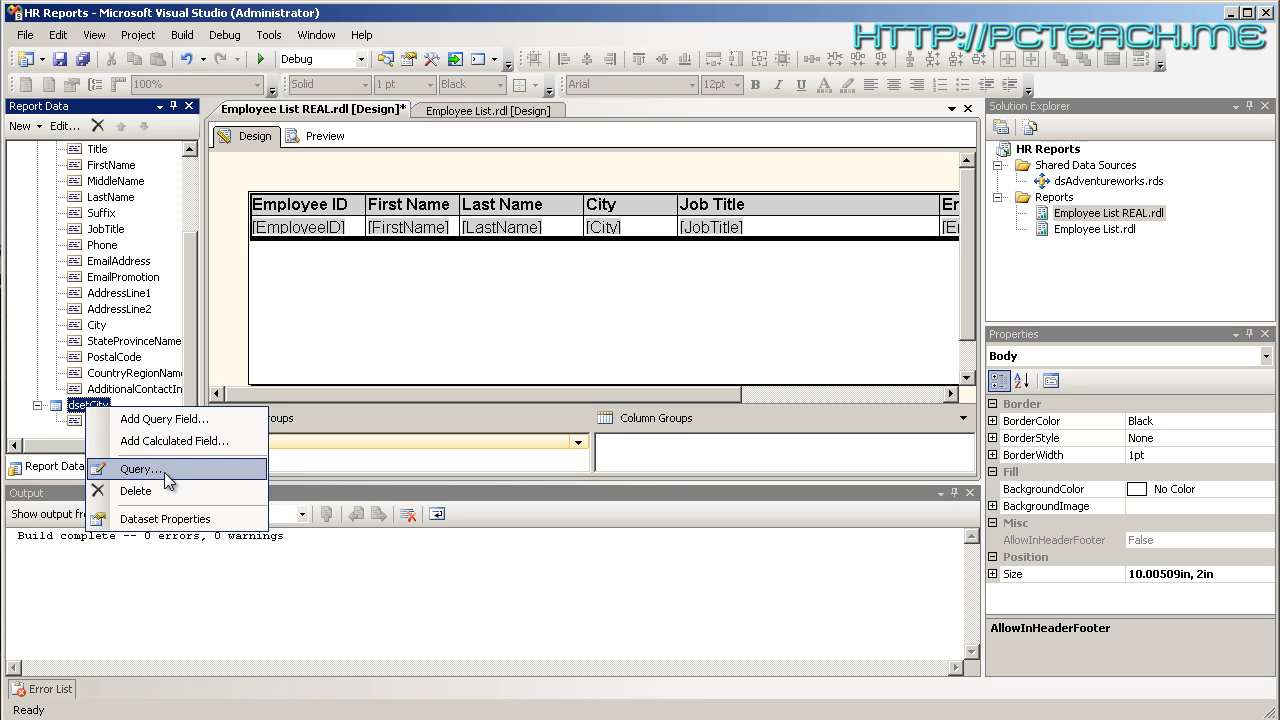
click(177, 519)
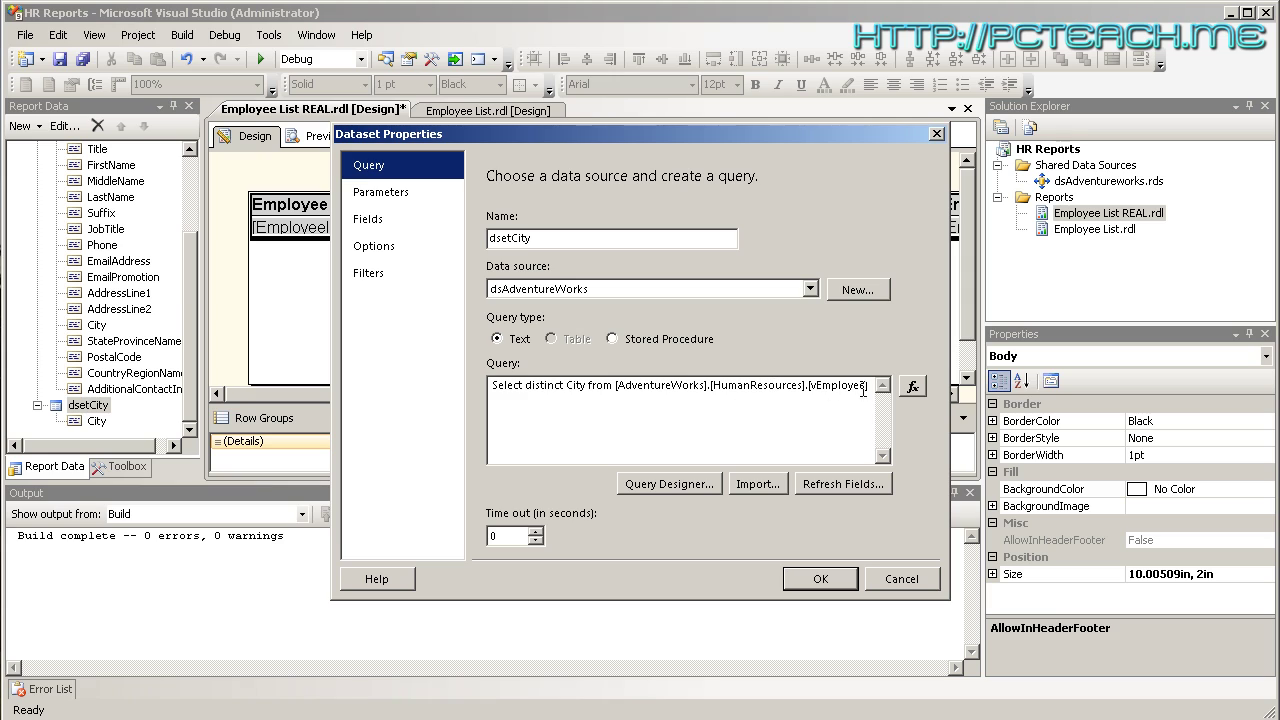
click(491, 388)
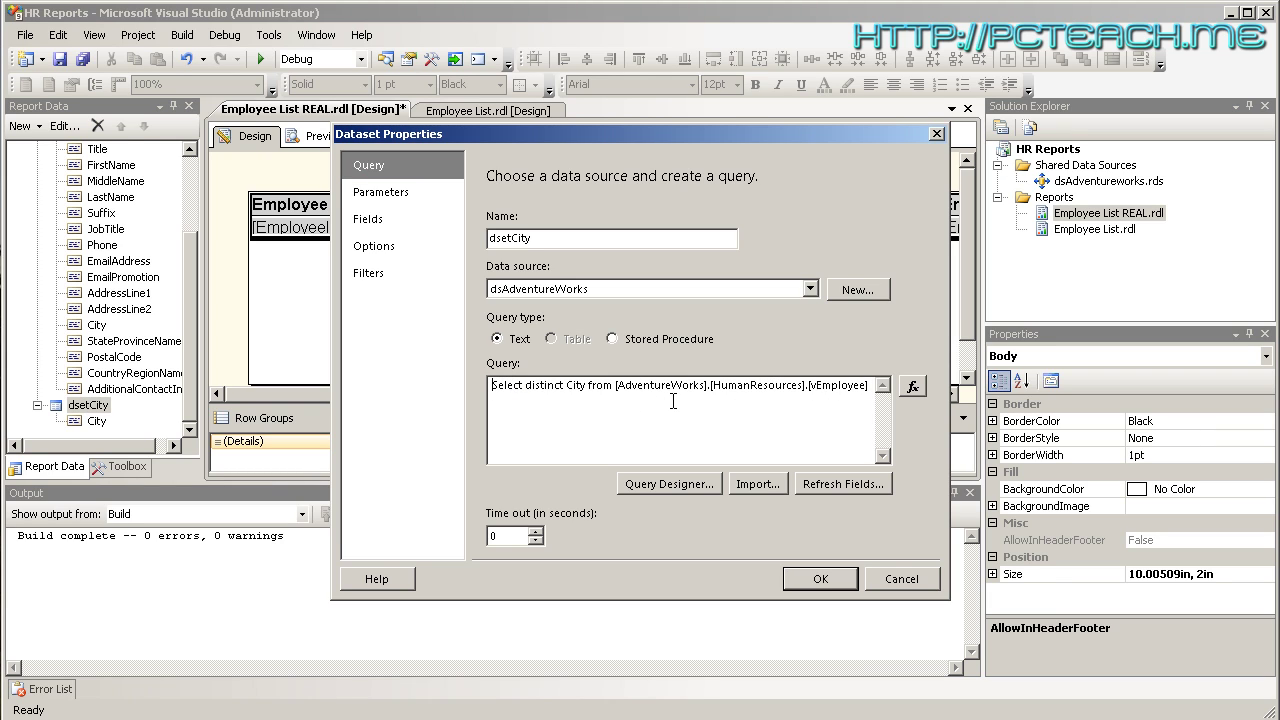
key(Return)
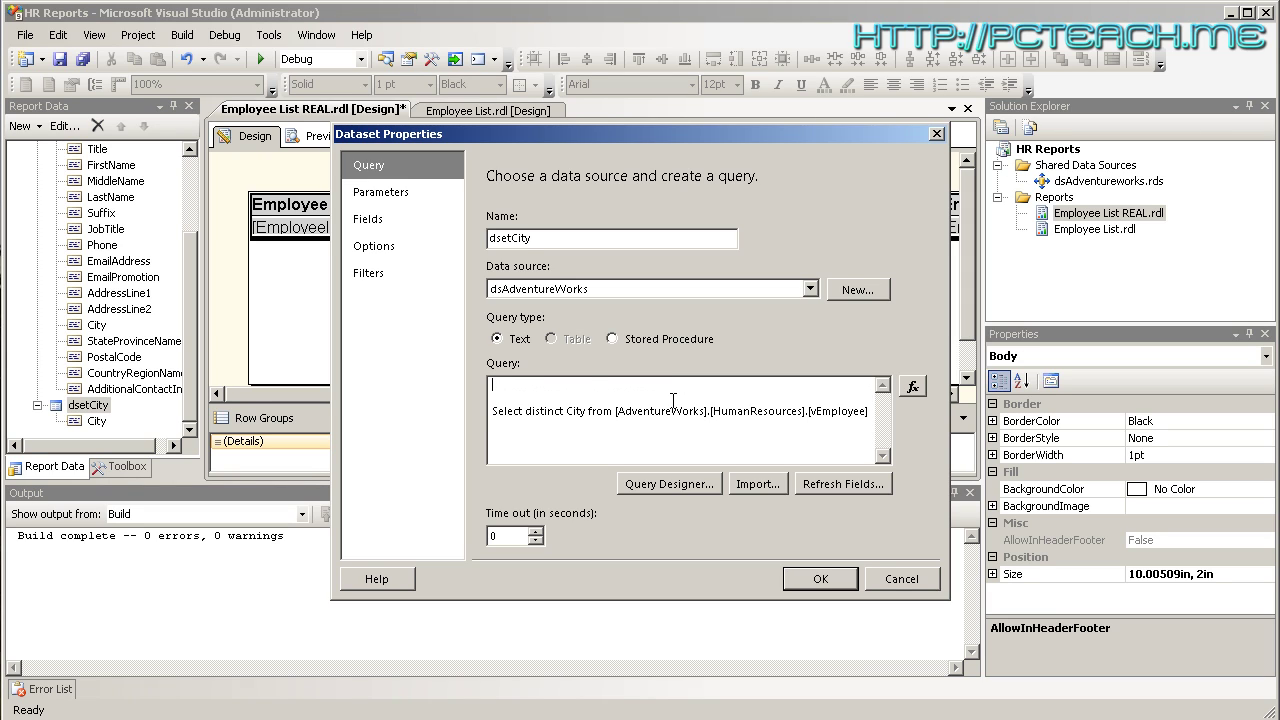
text(Select '<All>' city)
key(ctrl+Left)
text(As)
key(shift+End)
text(City)
Step: Add 'Union' between the <All> line and the distinct-city query, then apply it
key(Down)
text(Union)
drag(492, 411, 867, 421)
drag(604, 385, 488, 386)
double_click(548, 385)
click(812, 580)
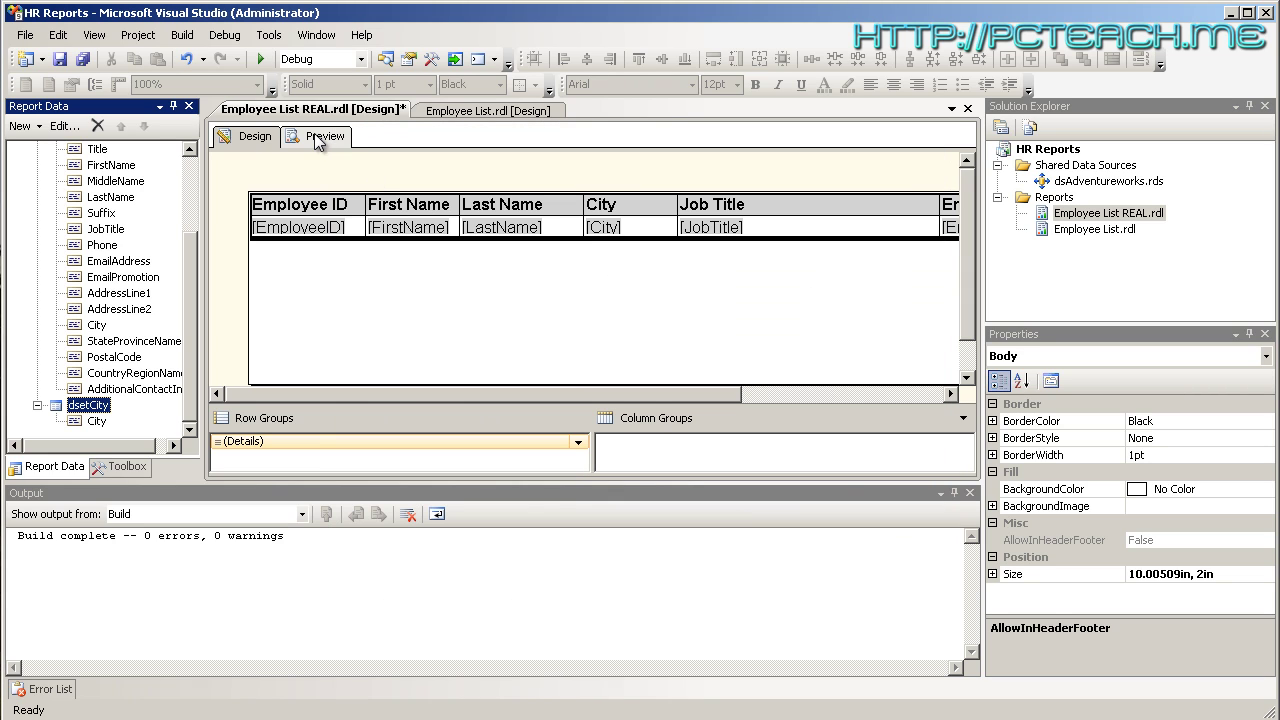
Step: Run the preview with City set to <All>, note no records appear, and return to Design
click(318, 139)
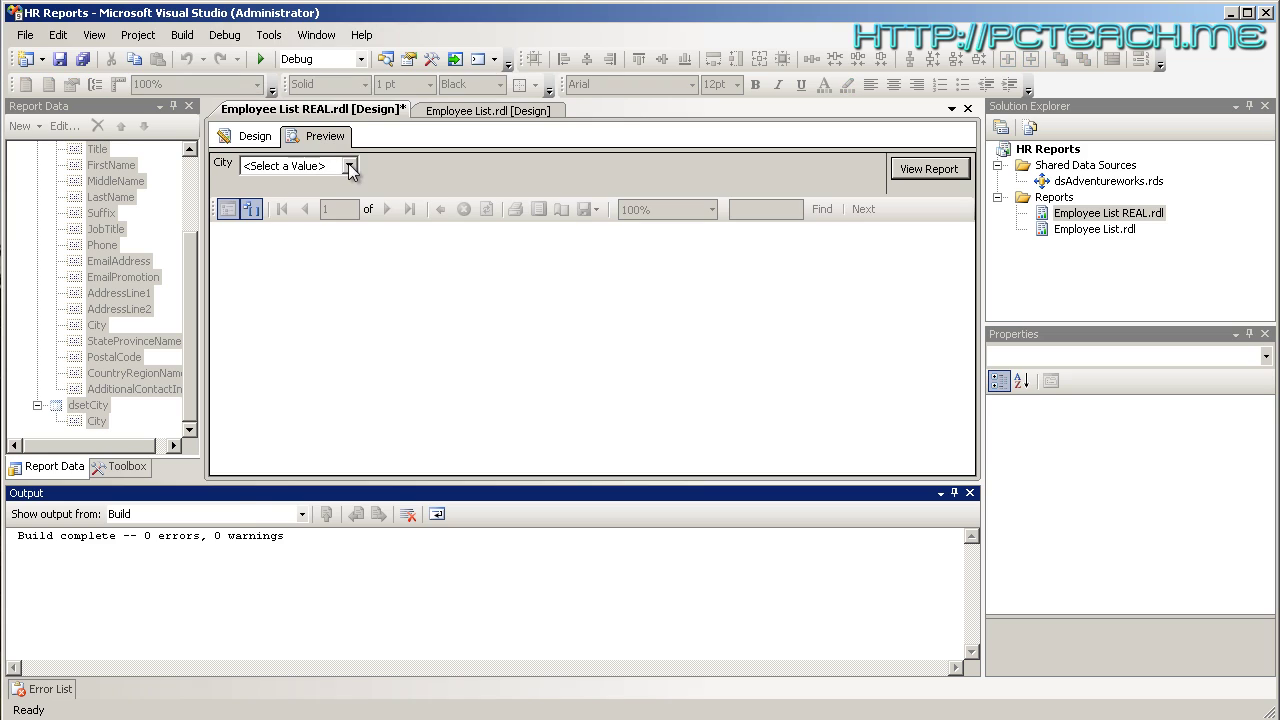
click(350, 166)
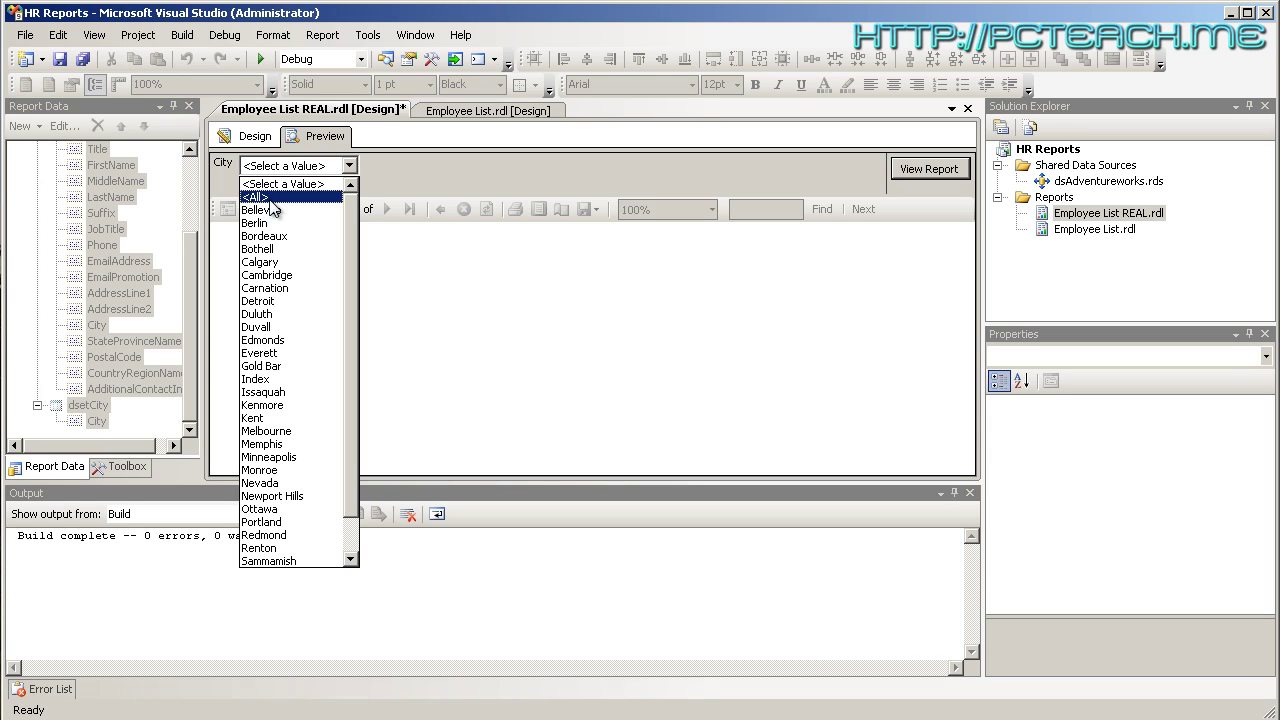
click(269, 202)
click(942, 176)
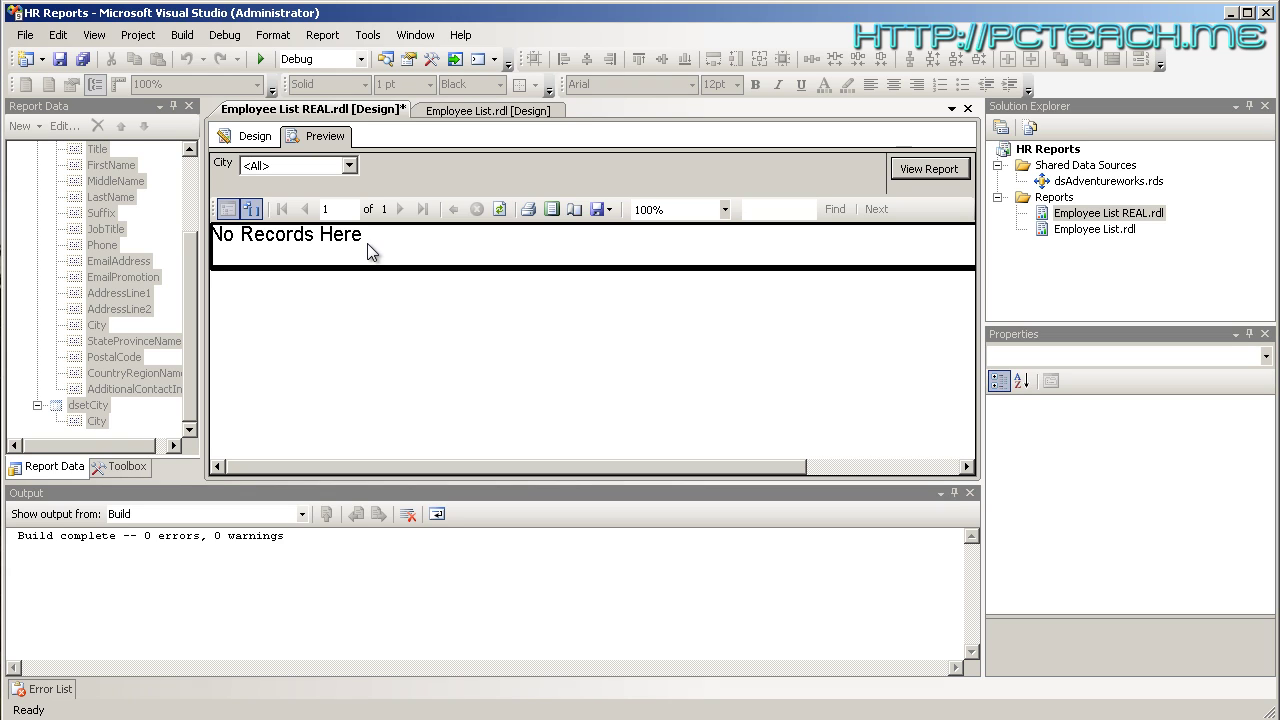
click(252, 136)
drag(190, 307, 191, 230)
right_click(100, 234)
click(180, 340)
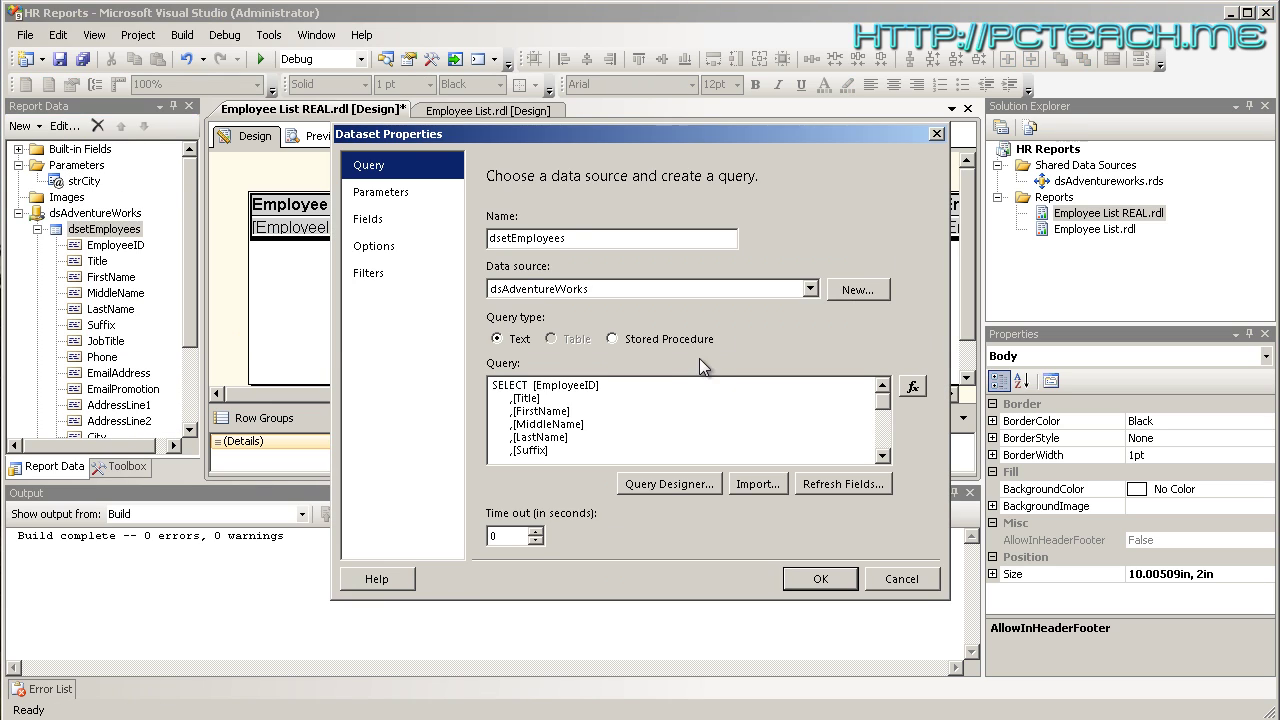
drag(883, 398, 886, 447)
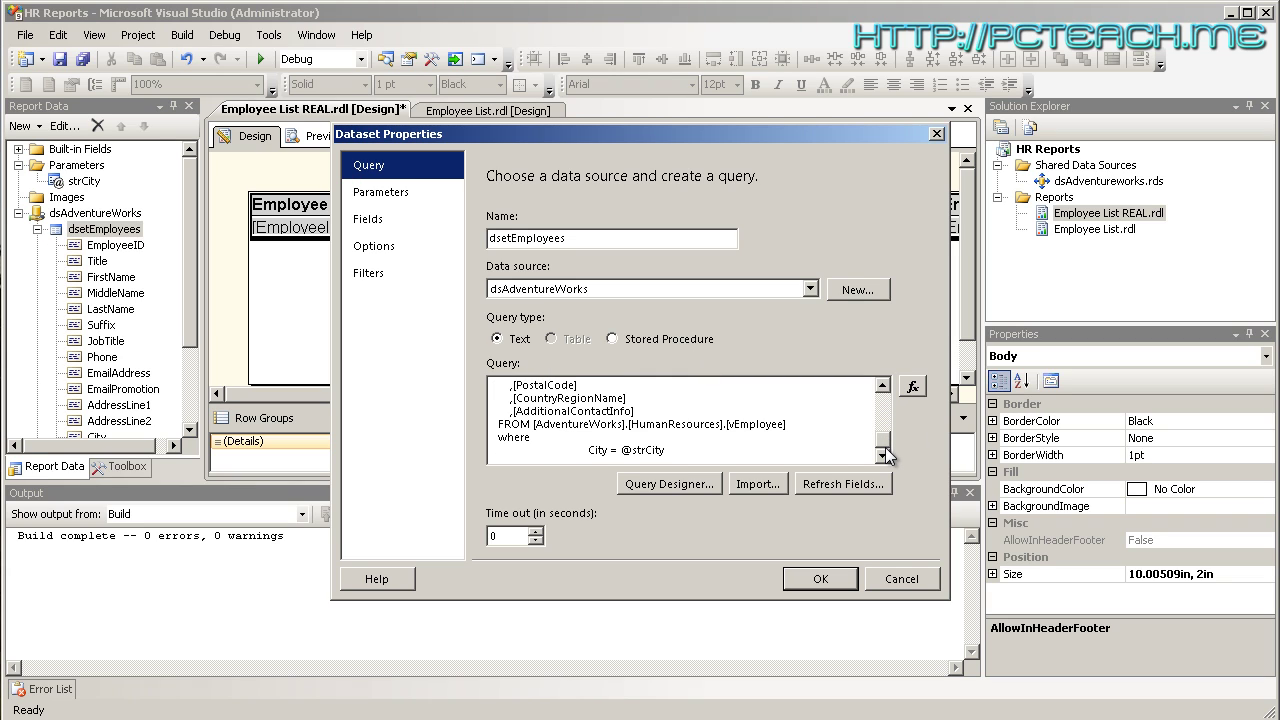
drag(589, 450, 670, 446)
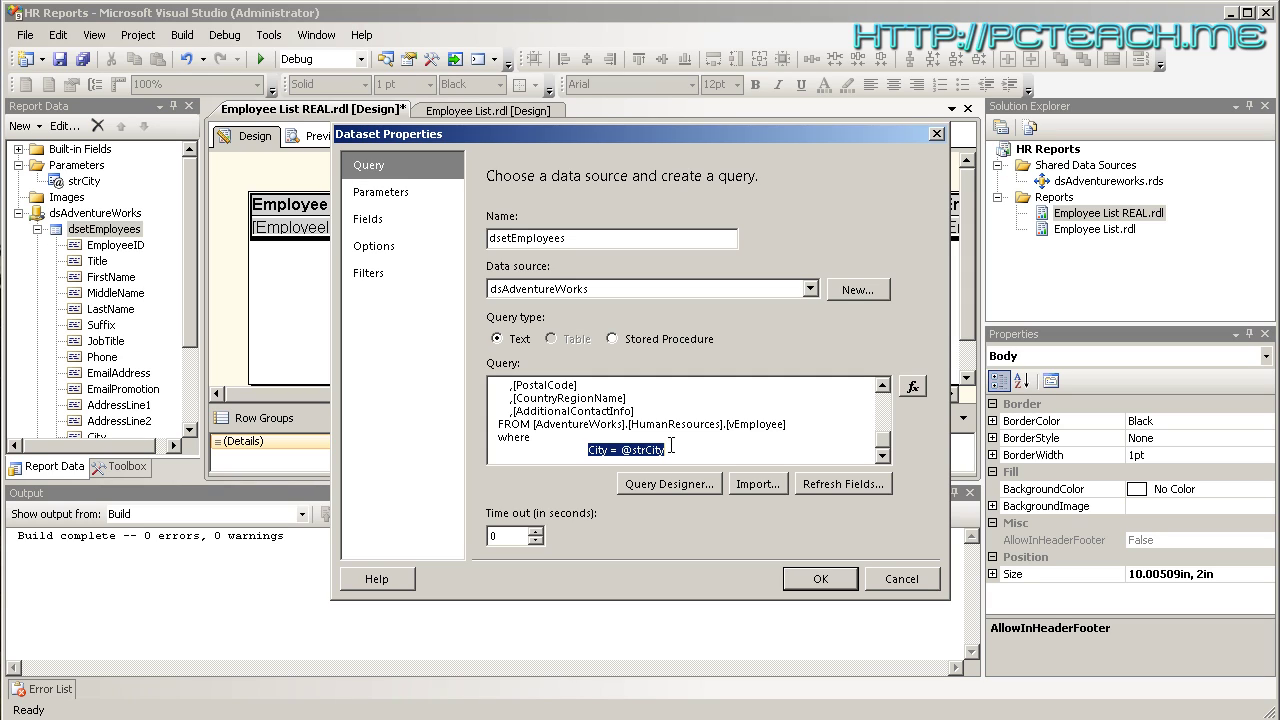
click(589, 450)
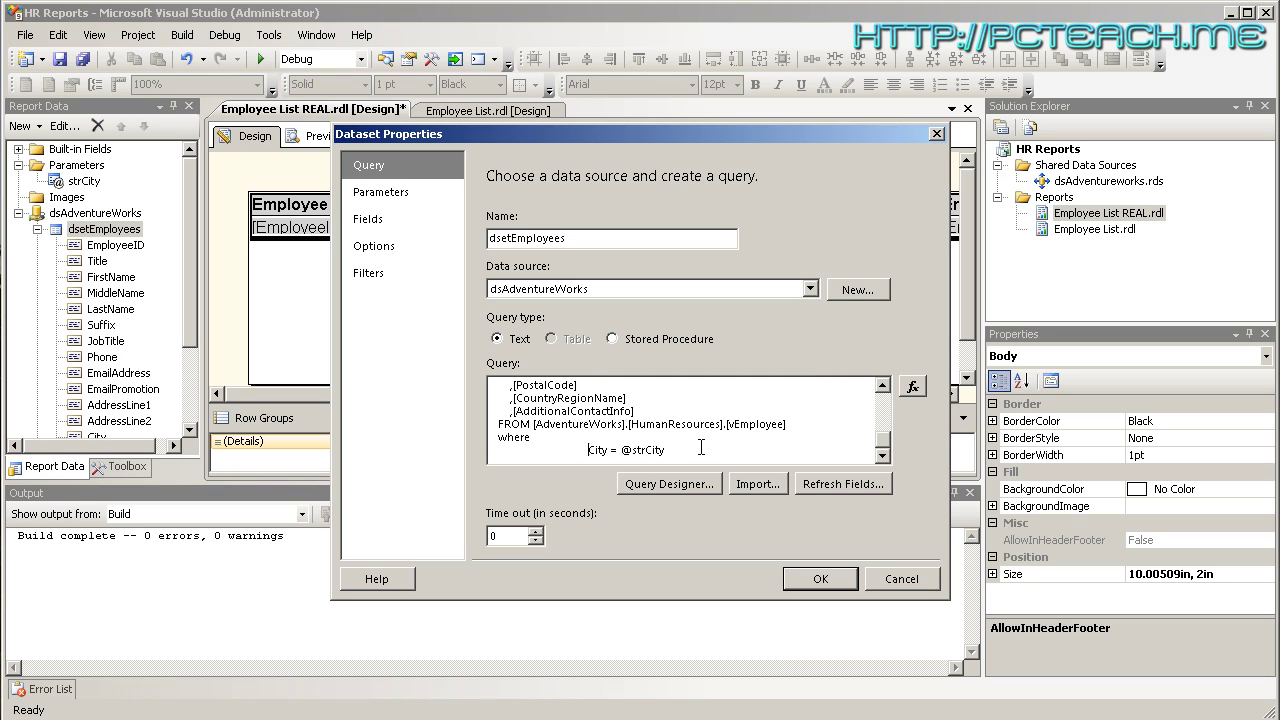
text(()
text( or)
double_click(646, 450)
drag(664, 456, 688, 459)
key(ctrl+c)
click(701, 451)
key(ctrl+v)
text(= '<All>')
text(')
text())
Step: Check each part of the new condition and accept the edited dataset query
drag(668, 451, 591, 452)
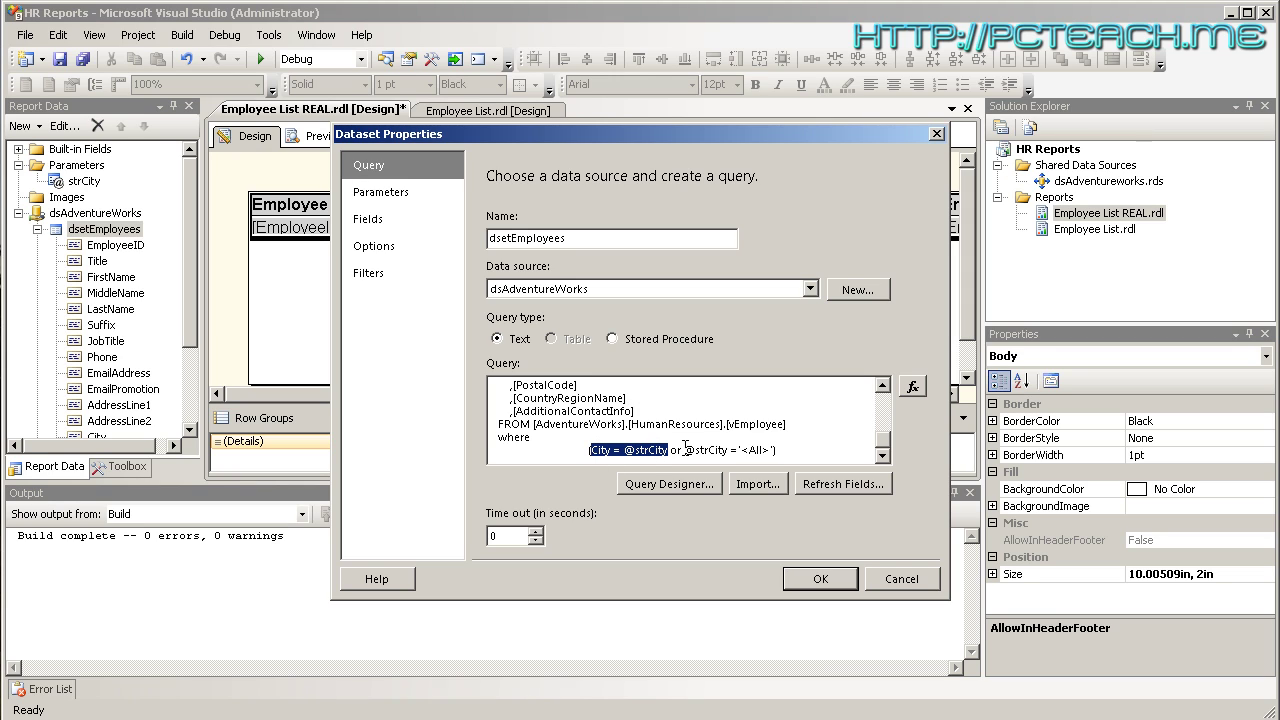
drag(684, 451, 772, 444)
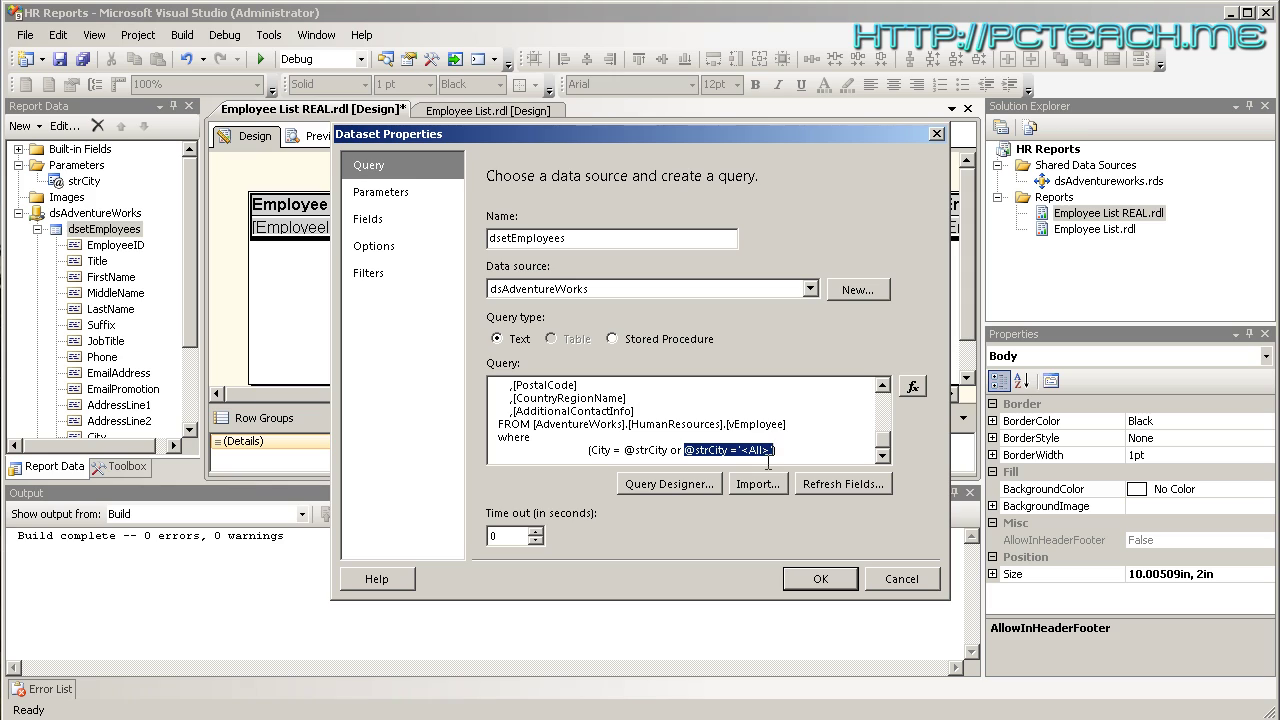
click(679, 450)
drag(679, 450, 596, 452)
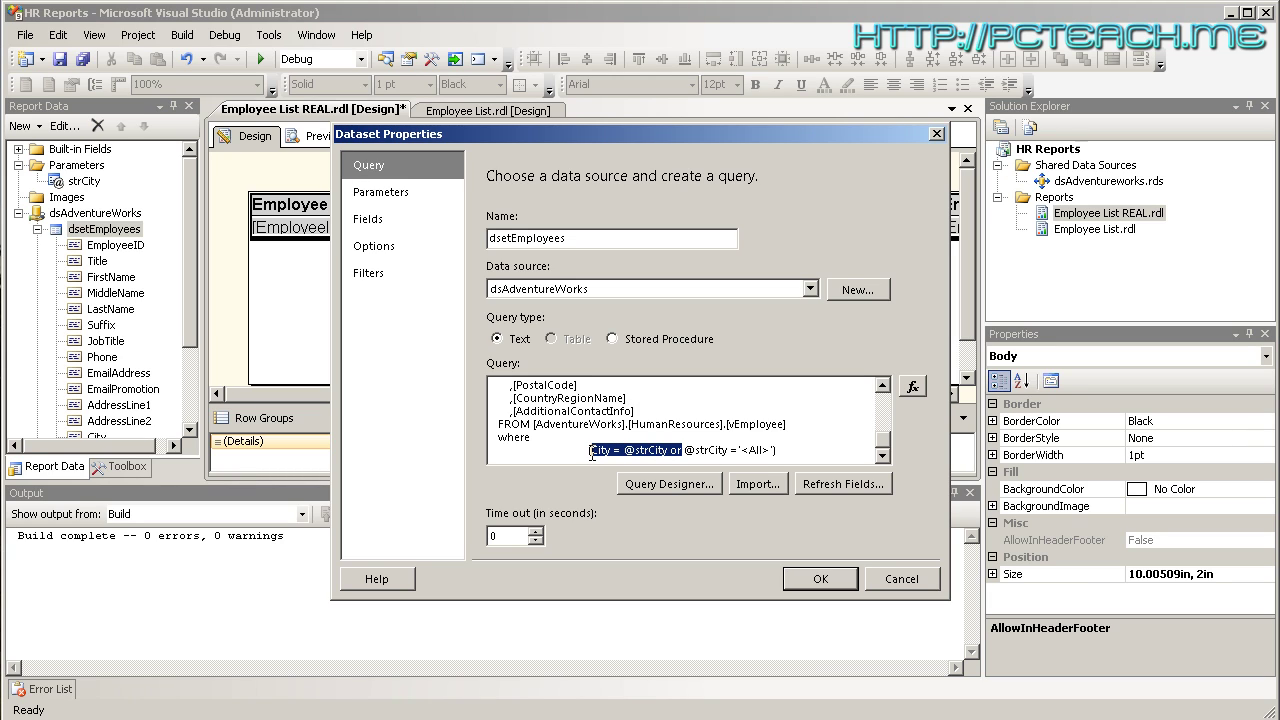
double_click(675, 451)
double_click(639, 451)
double_click(752, 449)
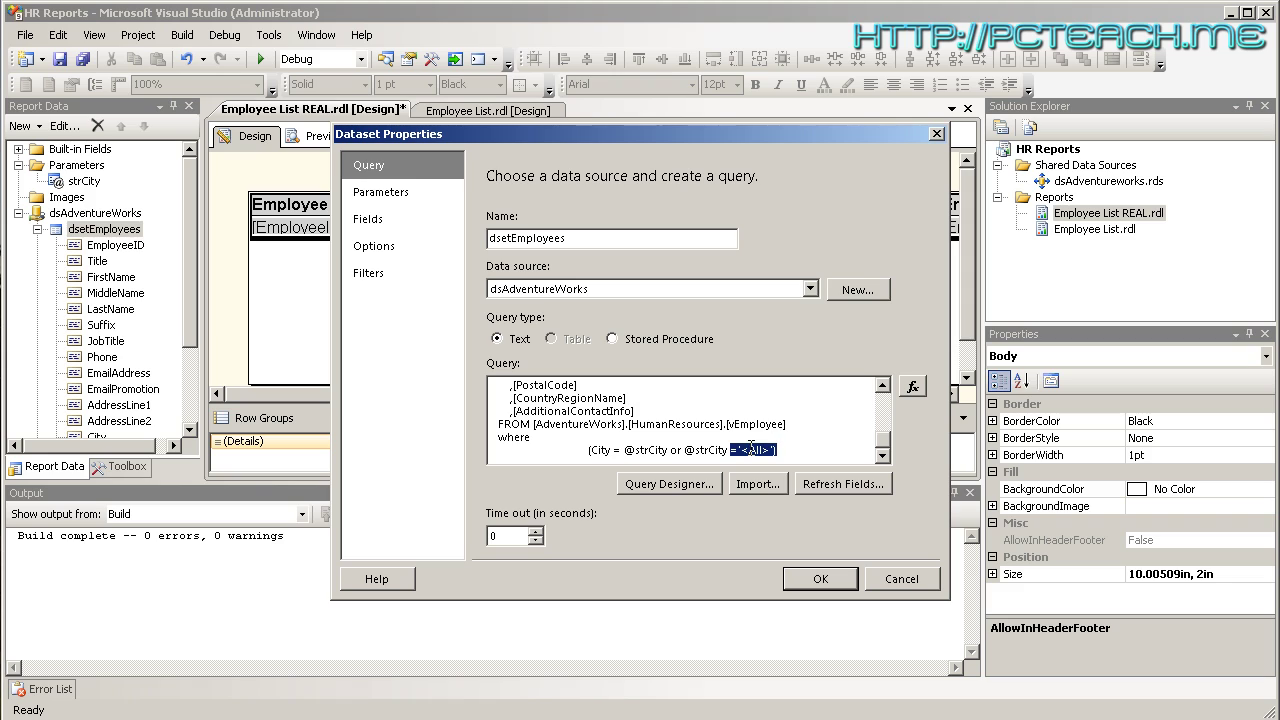
click(843, 586)
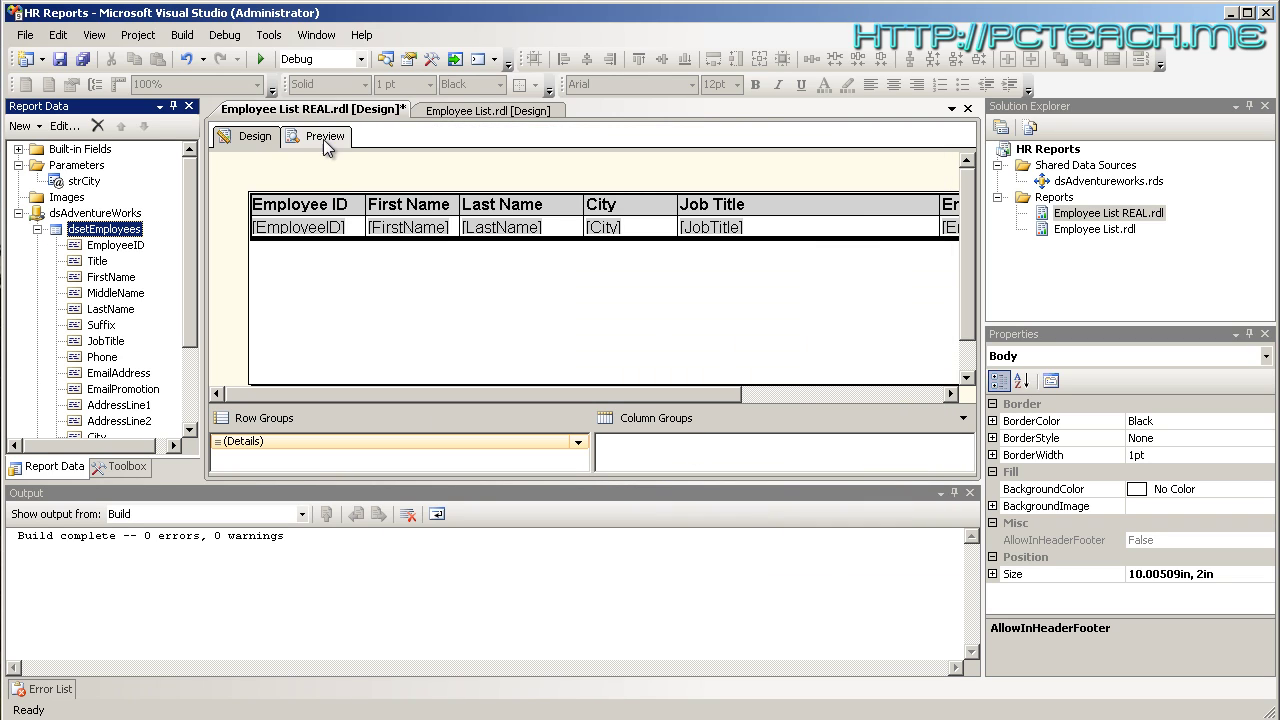
Step: Preview the report with City <All>, listing every employee
click(322, 139)
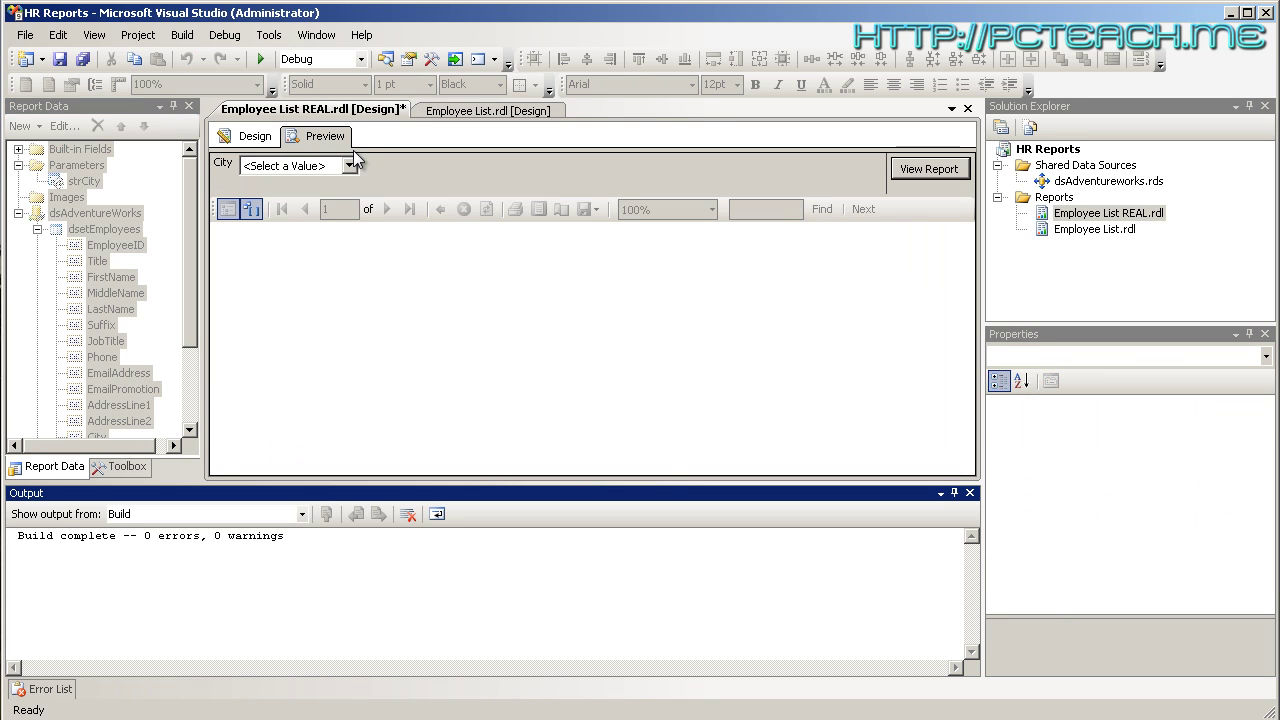
click(350, 166)
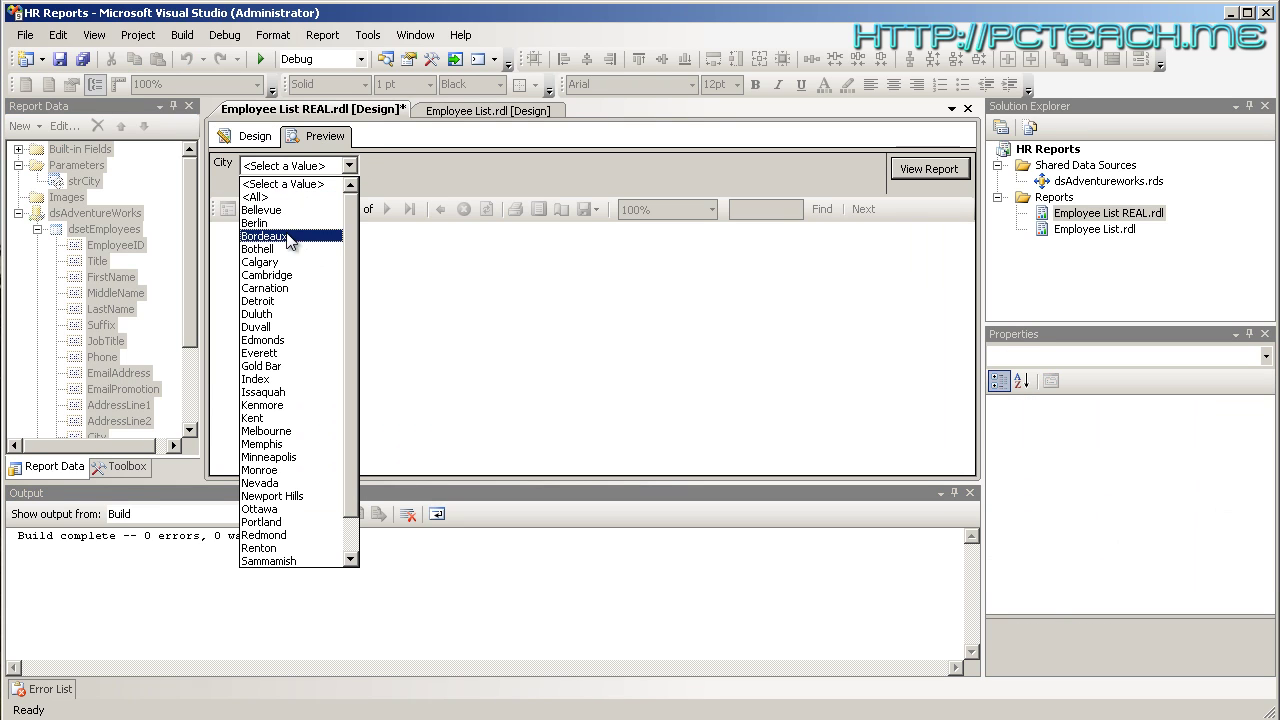
click(284, 197)
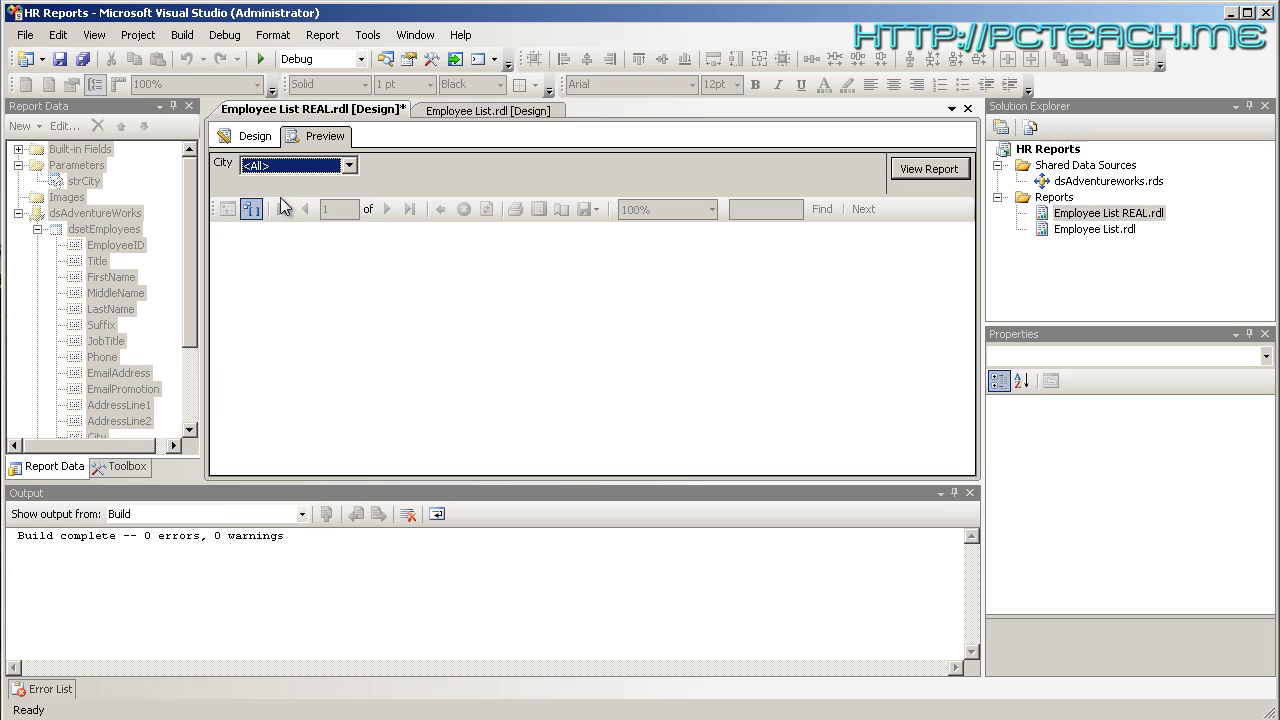
click(940, 170)
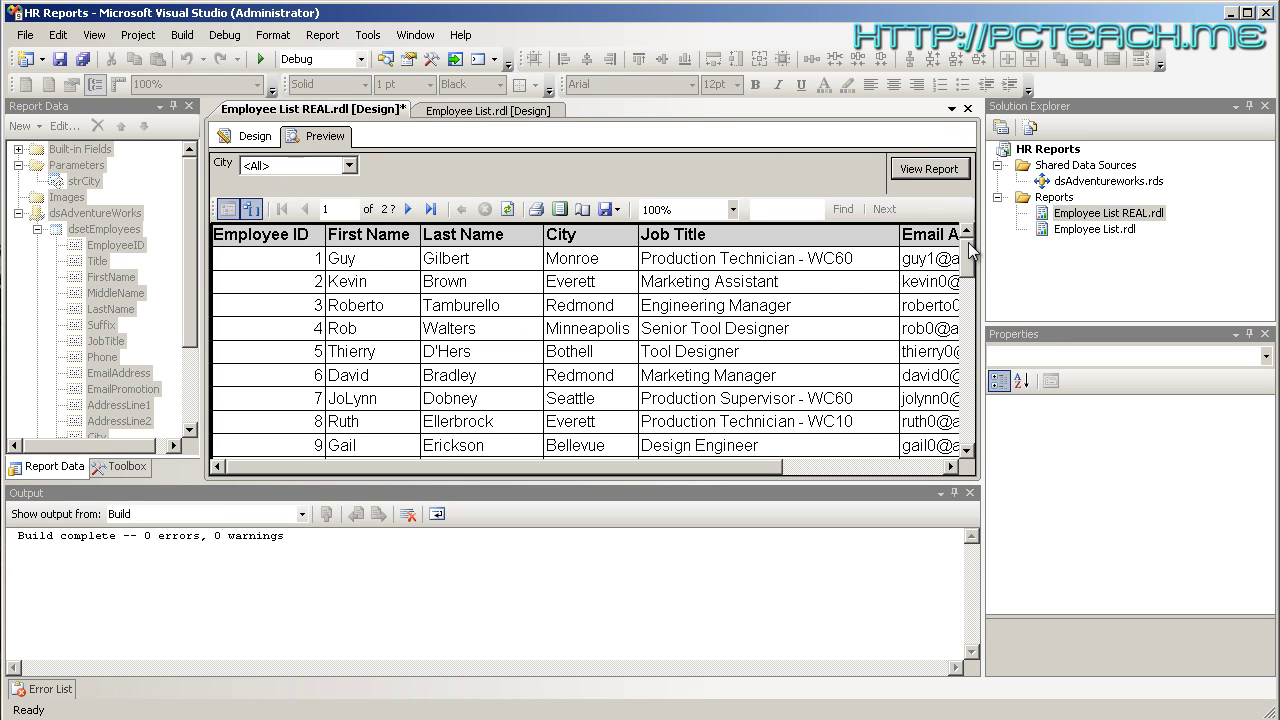
drag(975, 265, 967, 240)
Step: Run the report for Berlin and then Detroit, then set City back to <All>
click(348, 166)
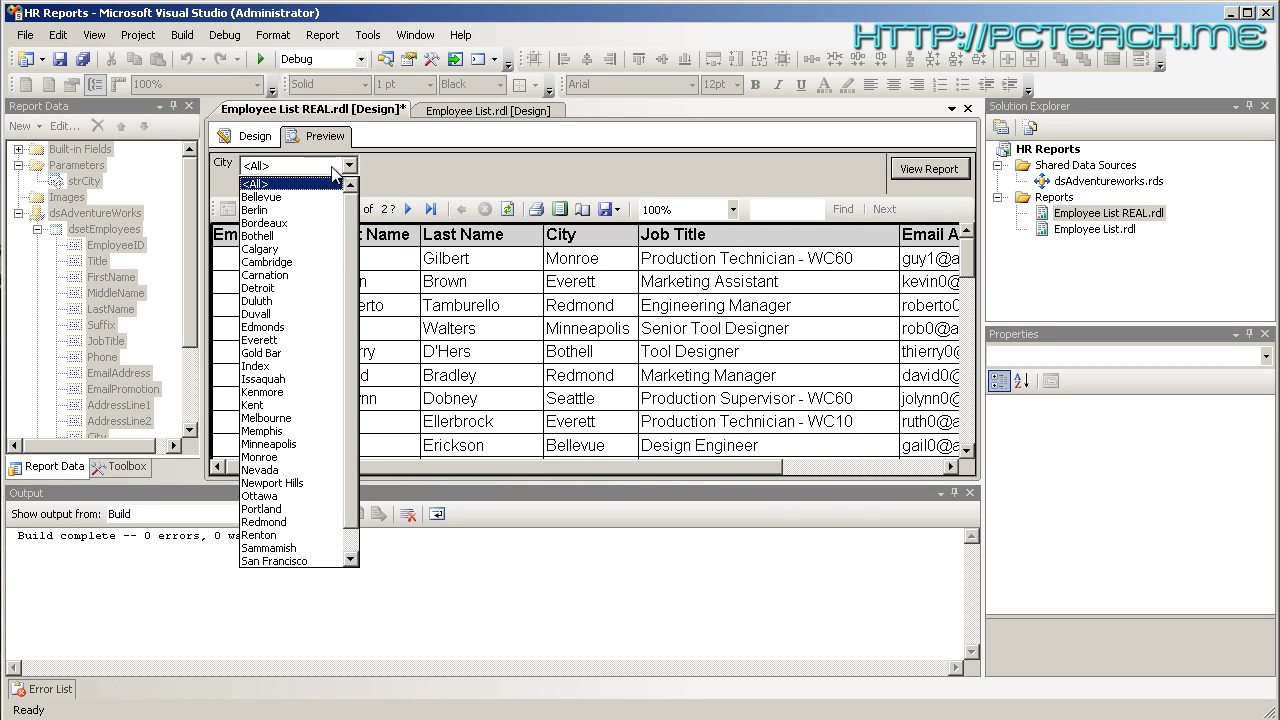
click(282, 222)
click(904, 169)
click(348, 166)
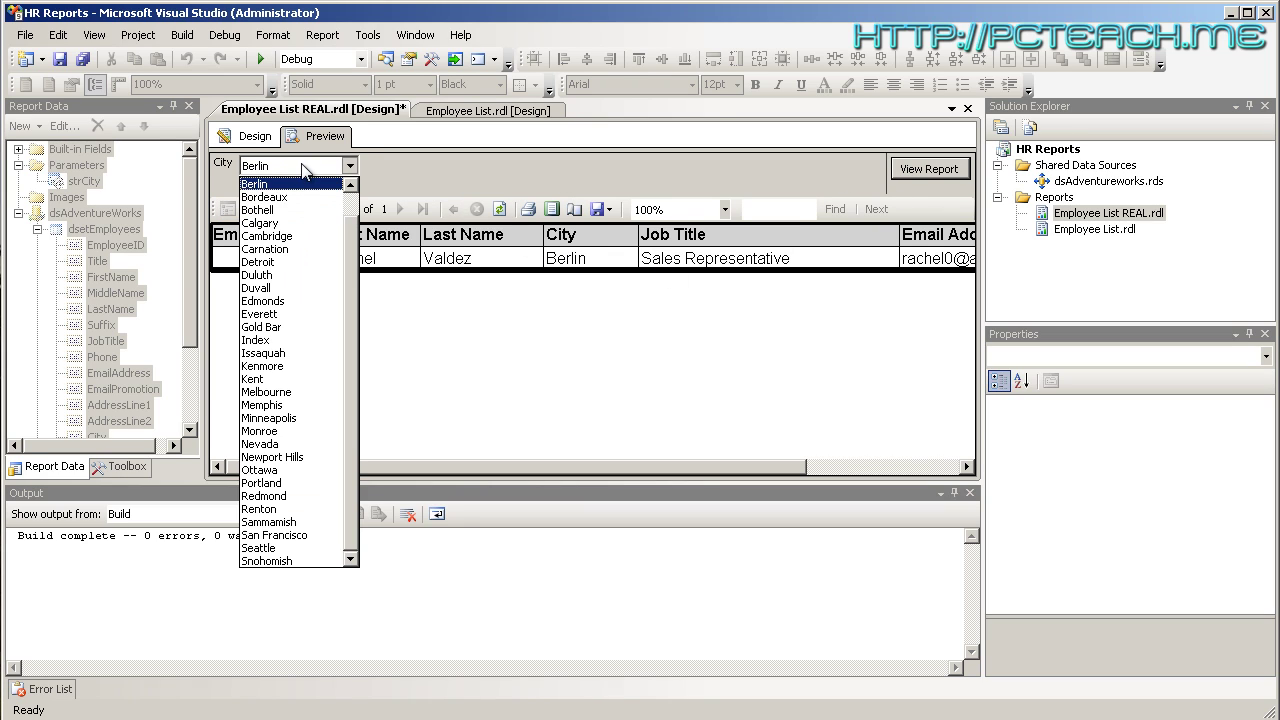
click(296, 262)
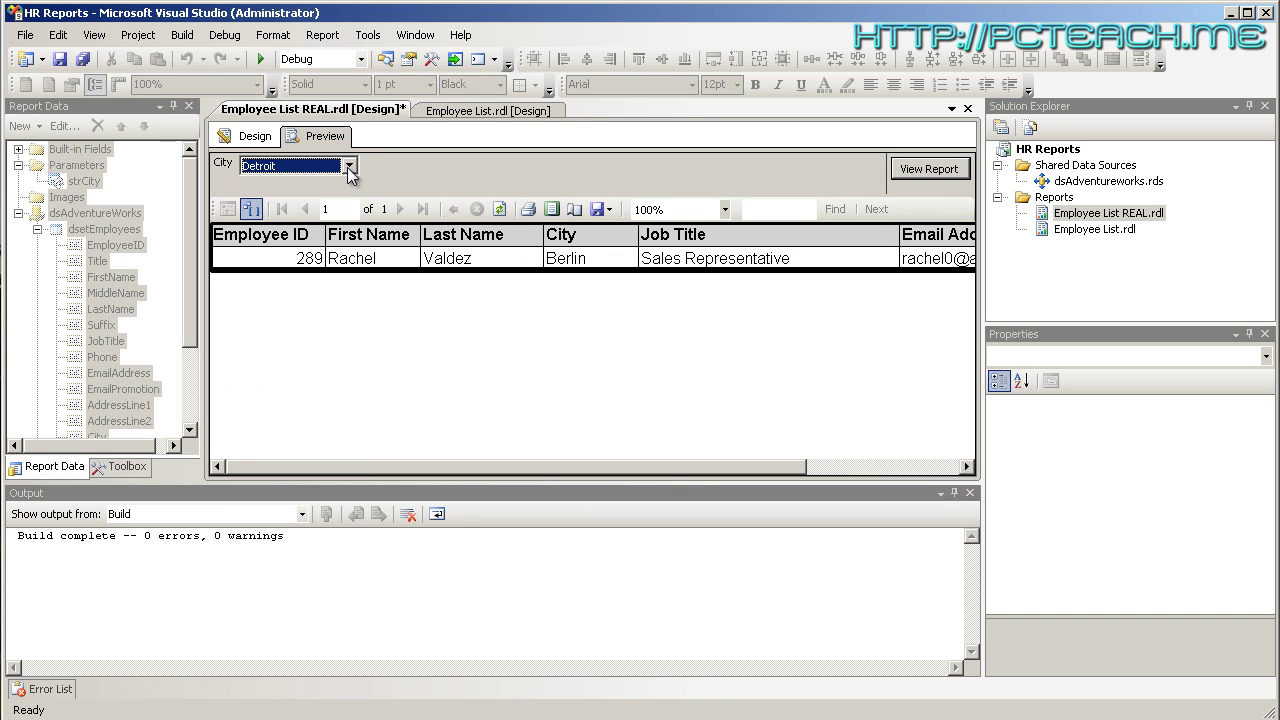
click(938, 172)
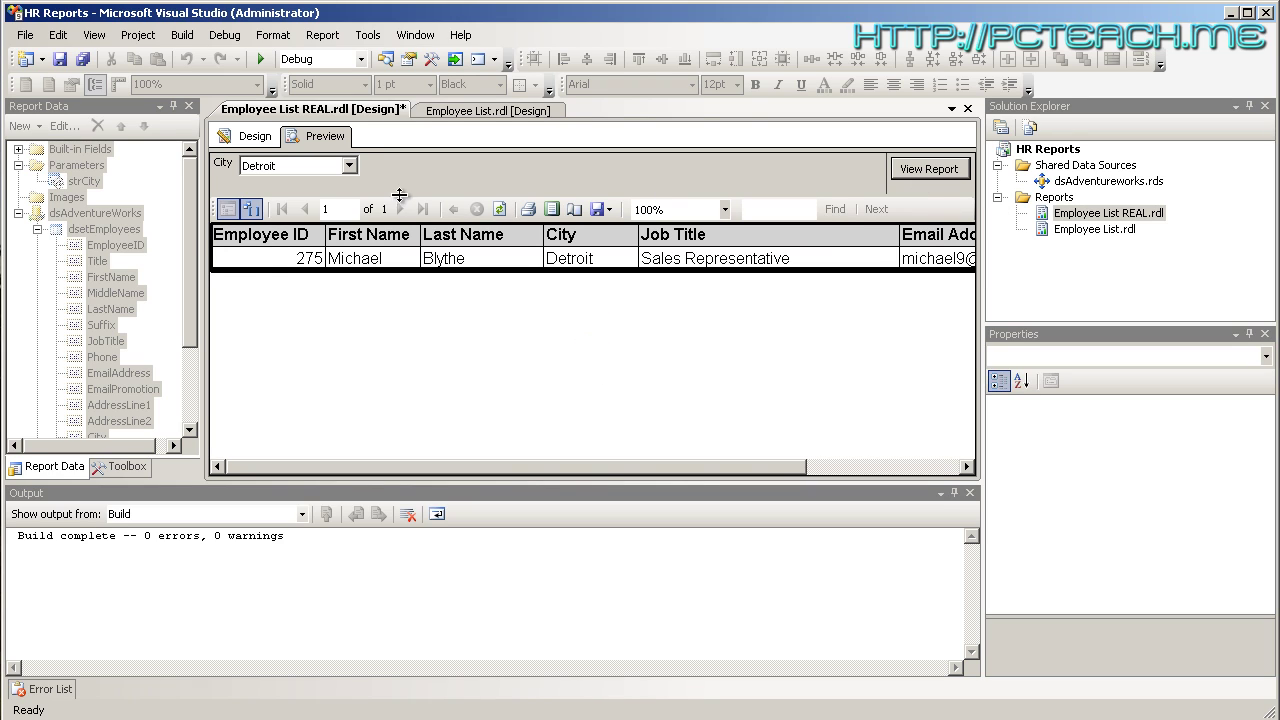
click(326, 167)
scroll(316, 215, up, 1)
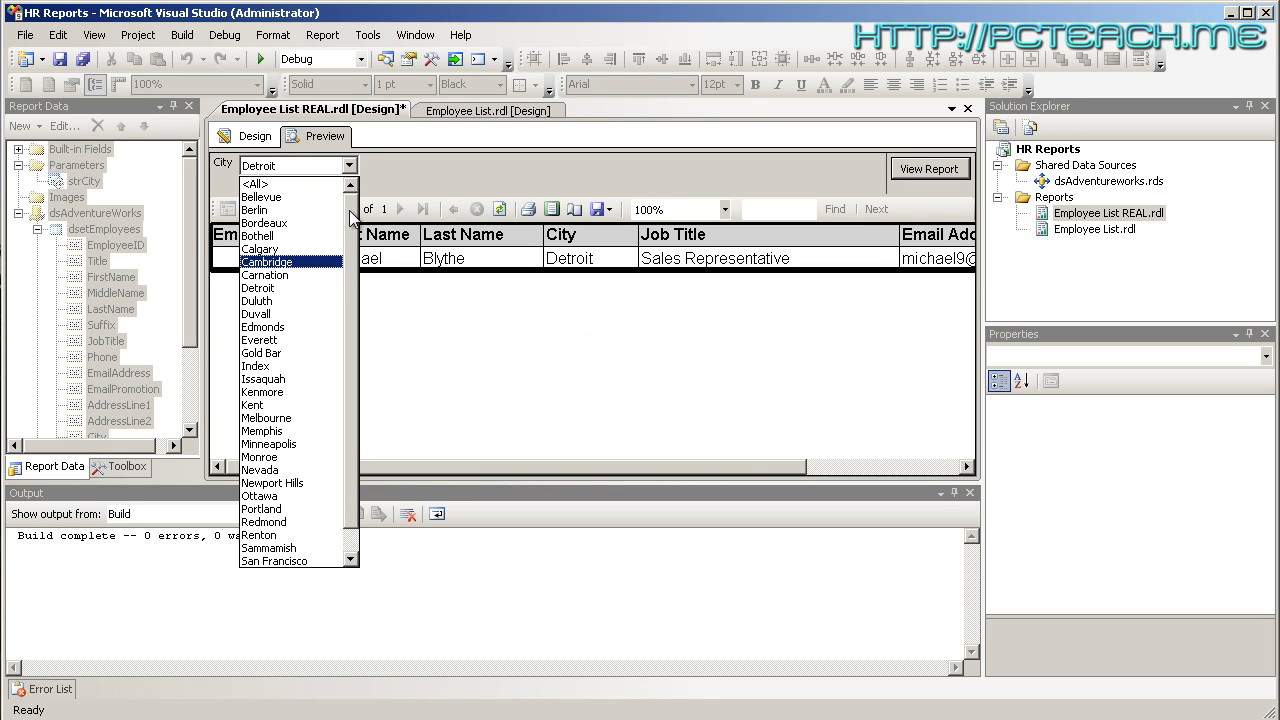
click(291, 186)
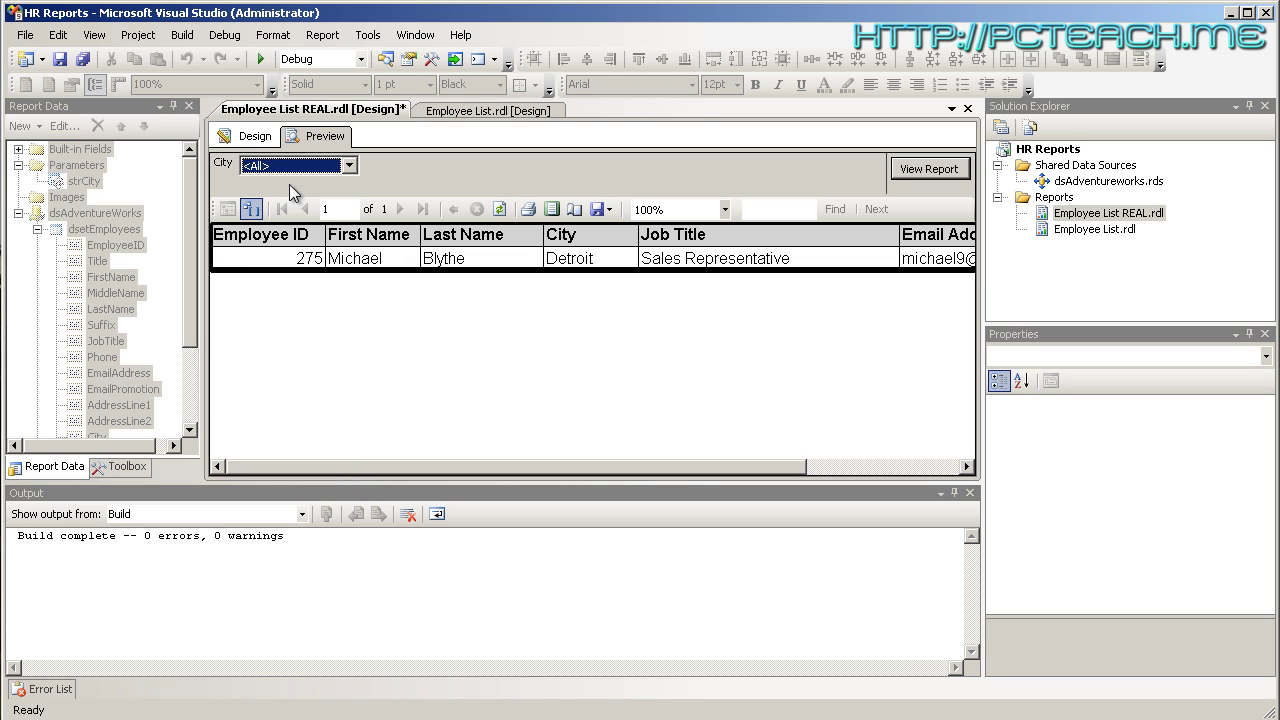
click(255, 138)
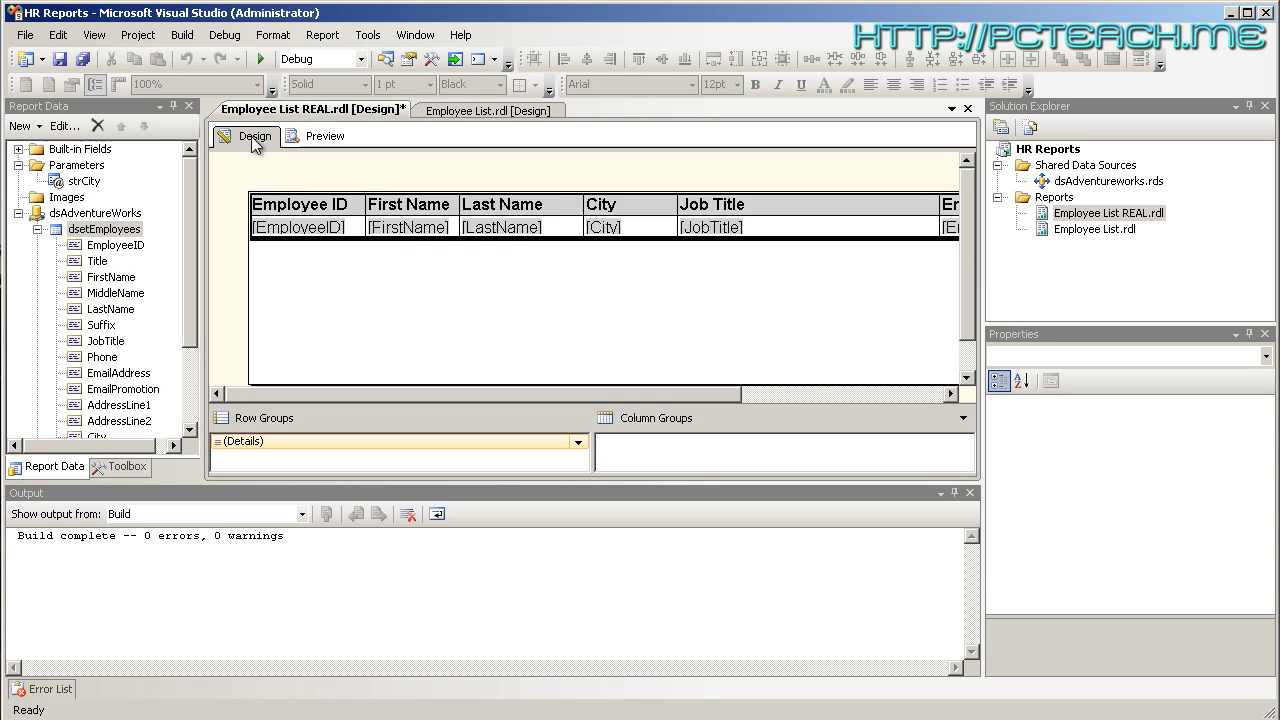
click(312, 136)
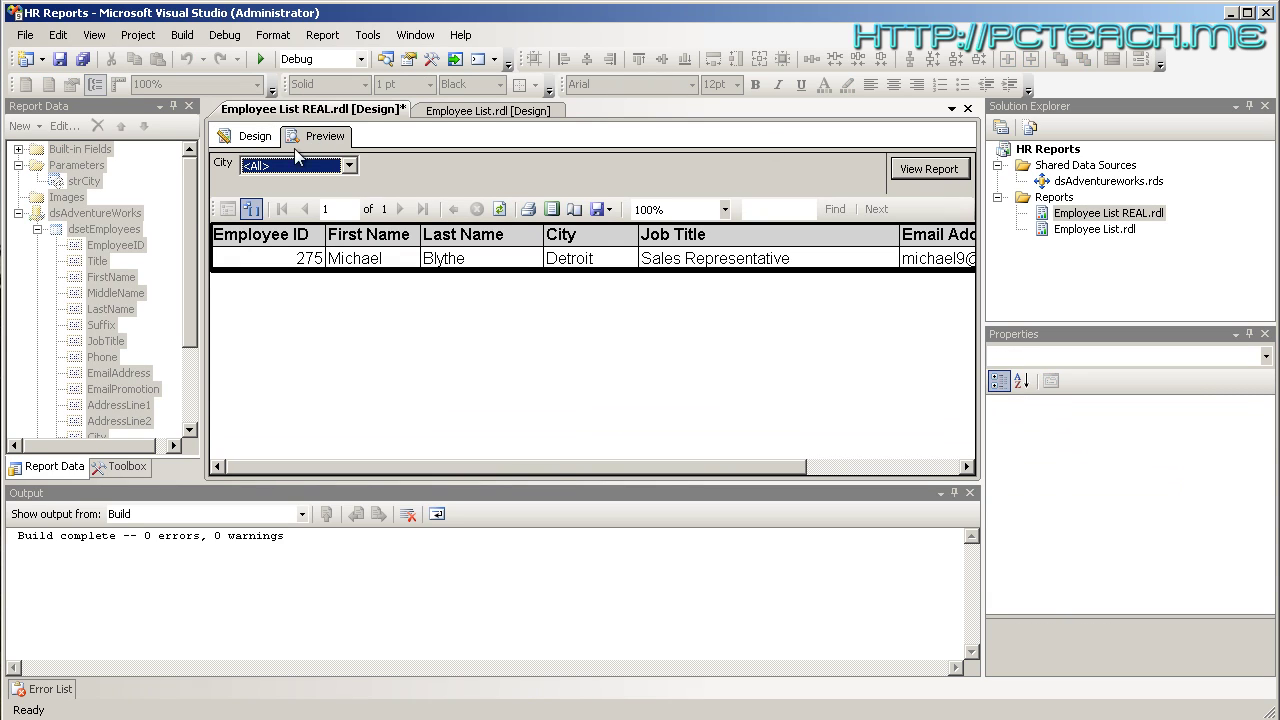
click(255, 136)
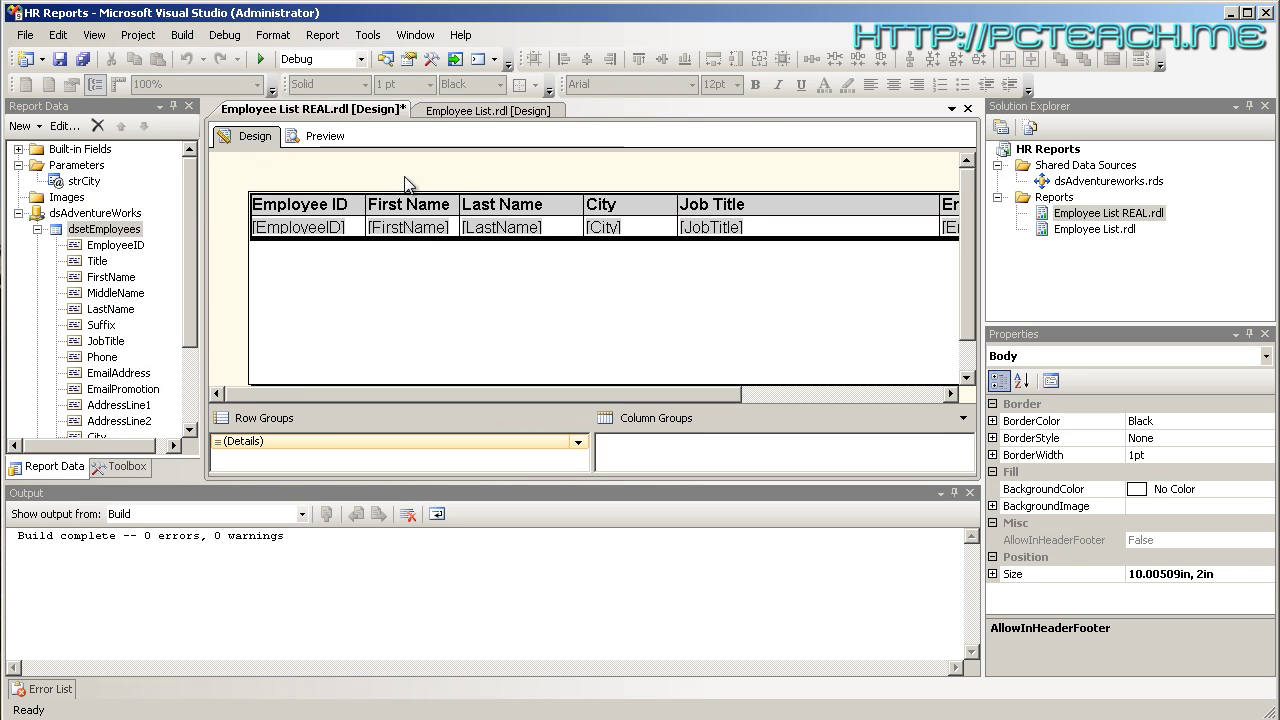
click(670, 206)
click(675, 185)
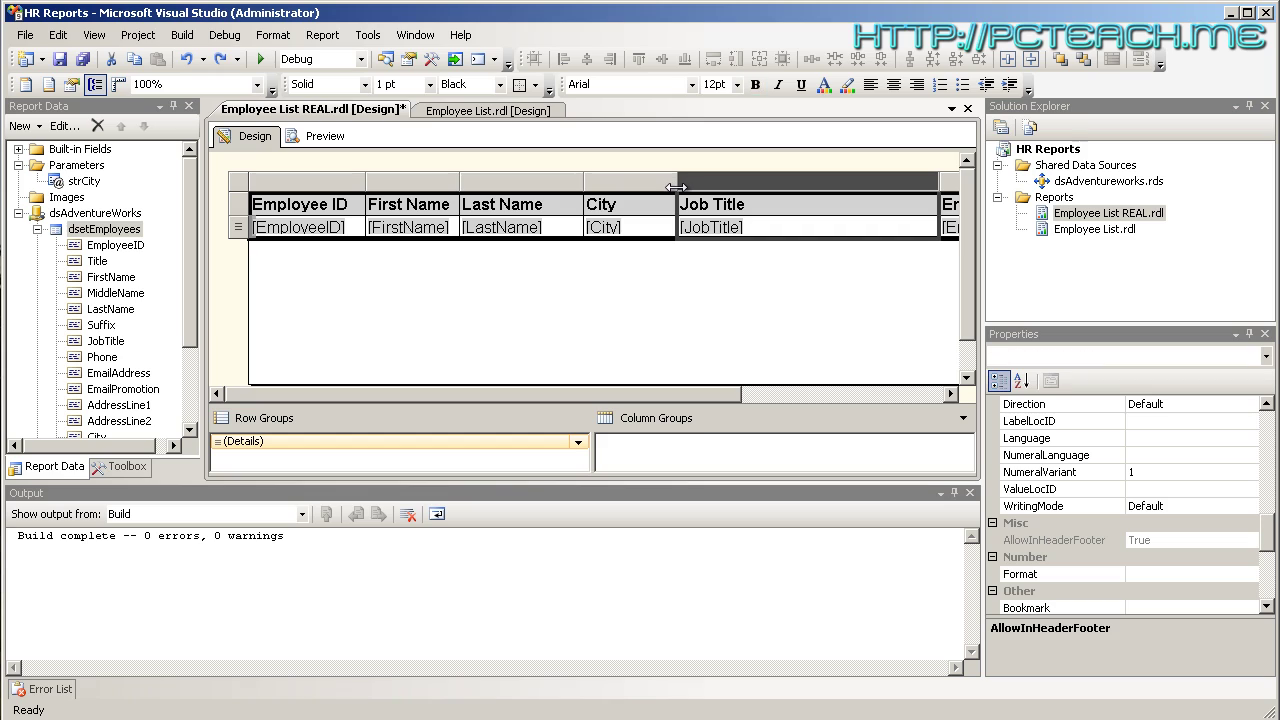
drag(674, 189, 665, 187)
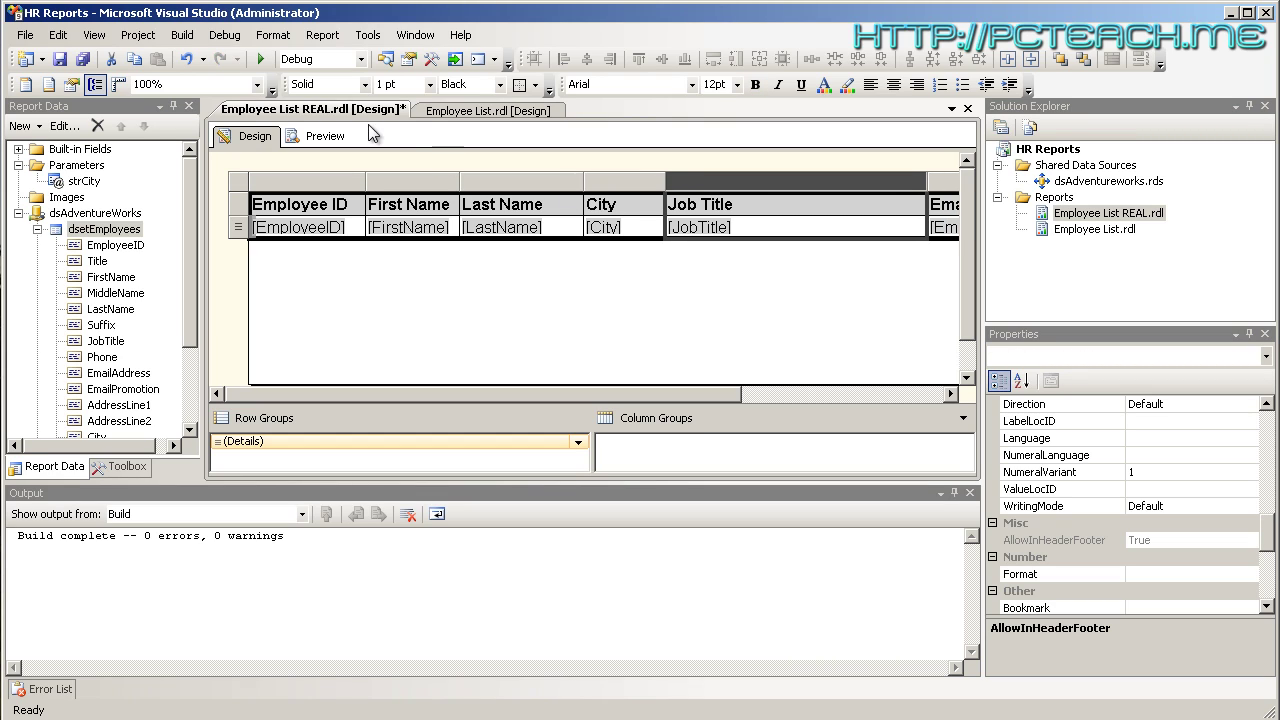
click(335, 144)
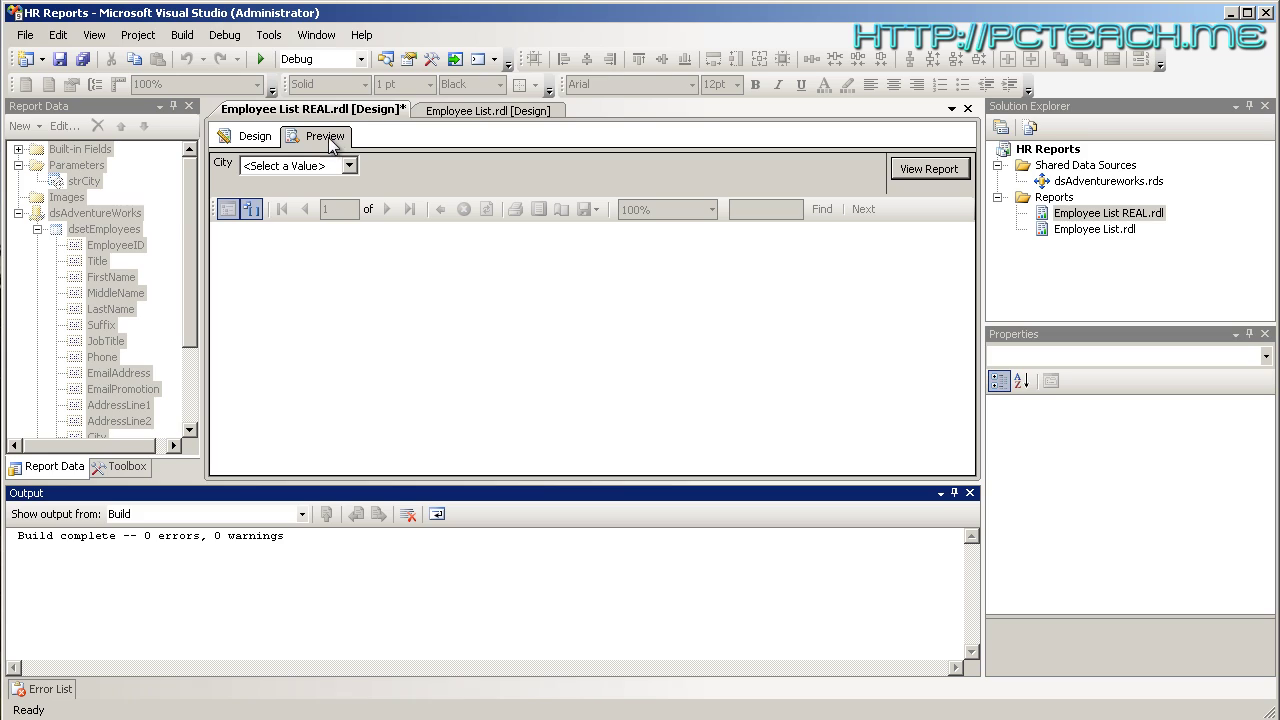
Step: Give the strCity parameter a specified default value of <All>
click(258, 140)
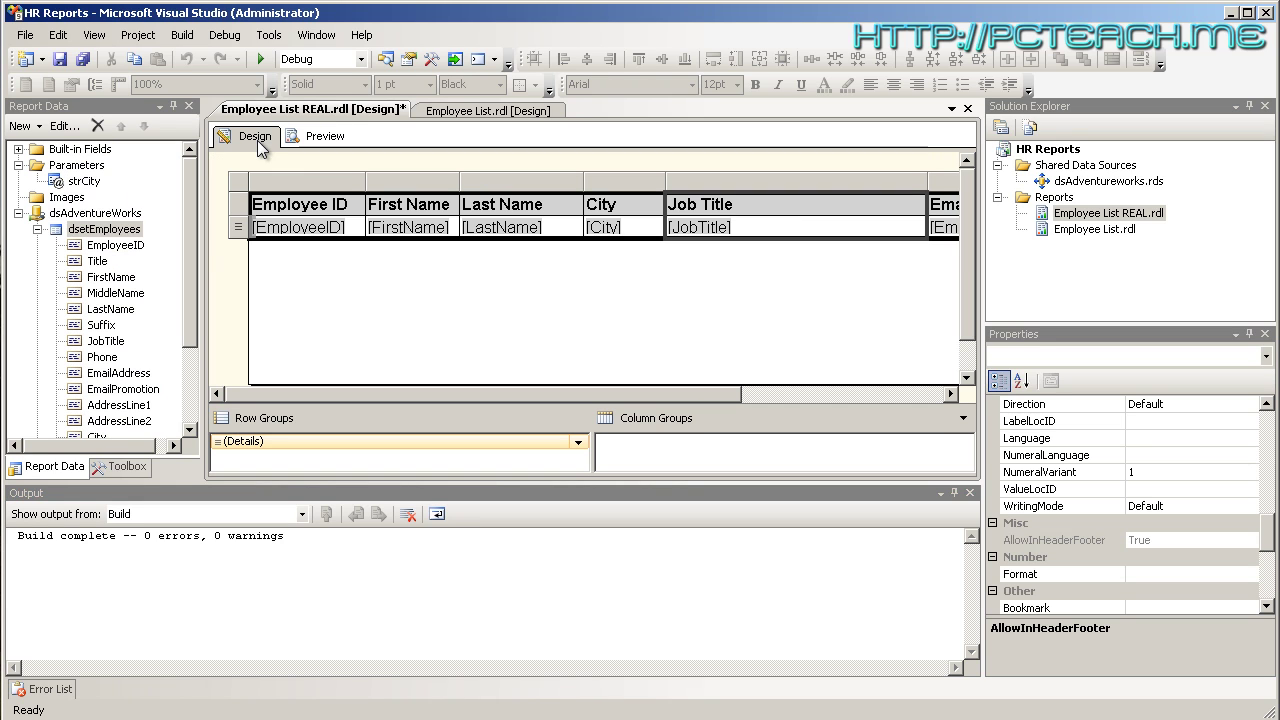
click(91, 186)
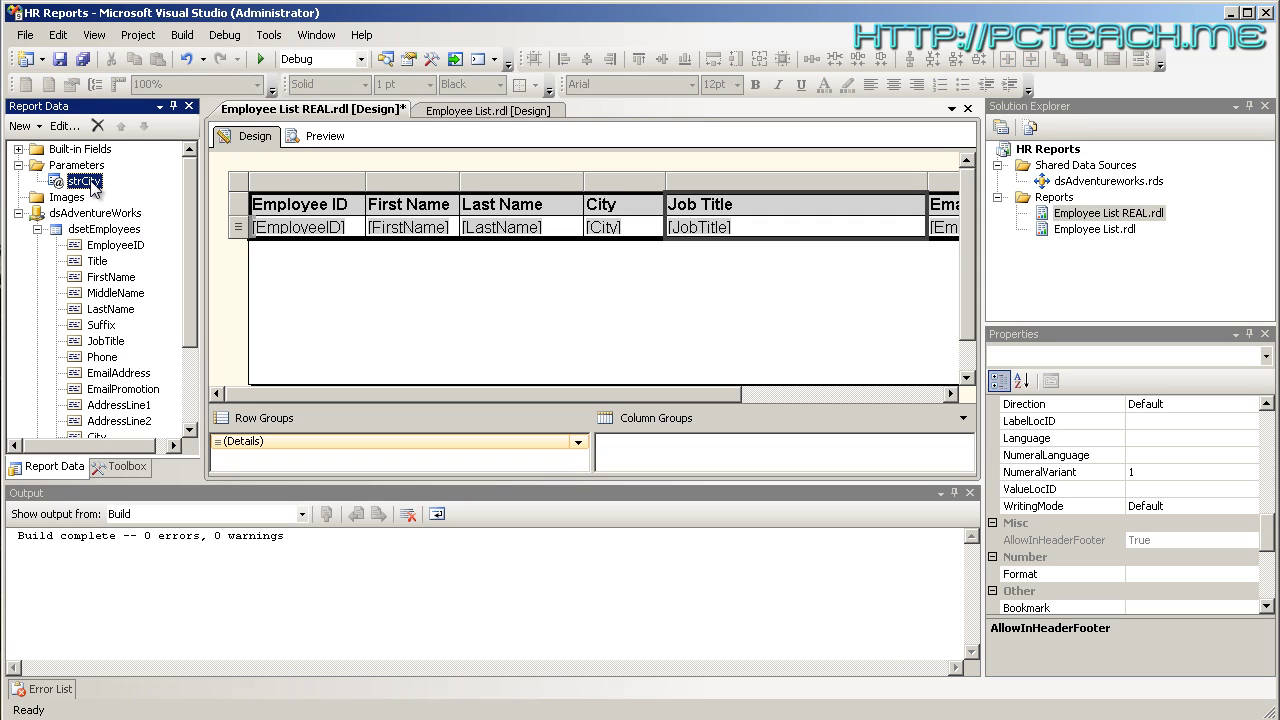
right_click(91, 184)
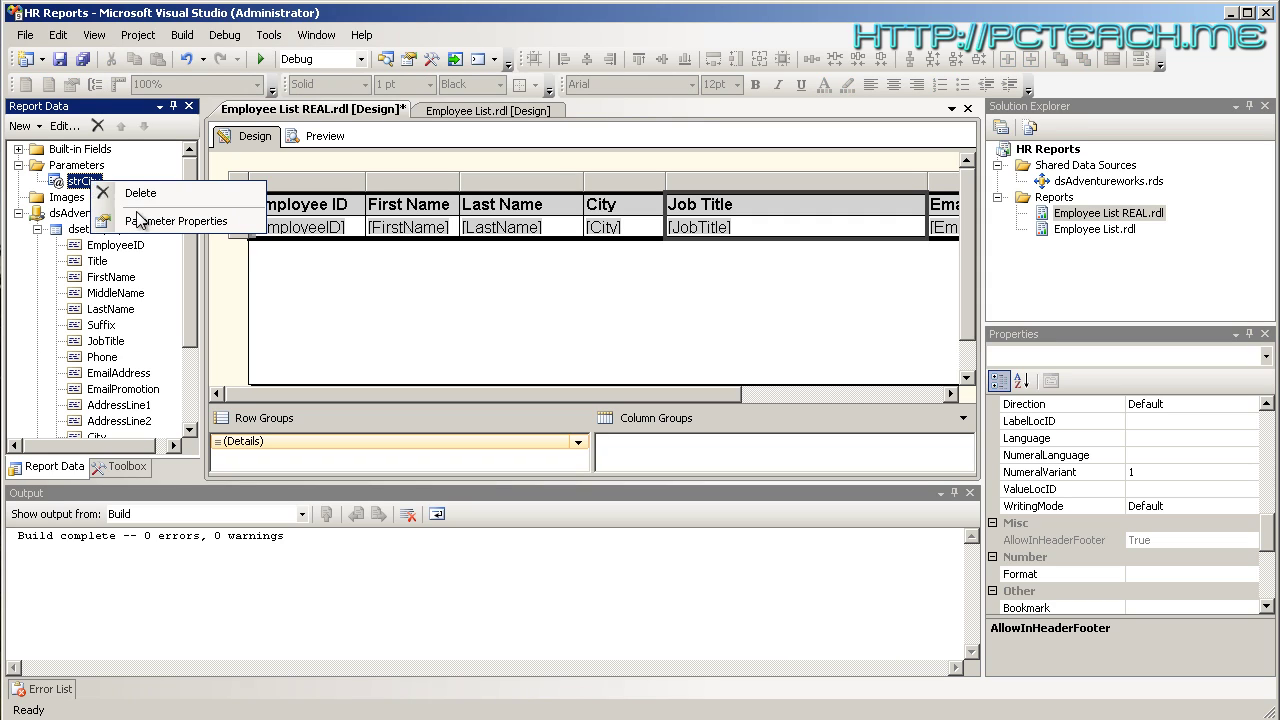
click(149, 222)
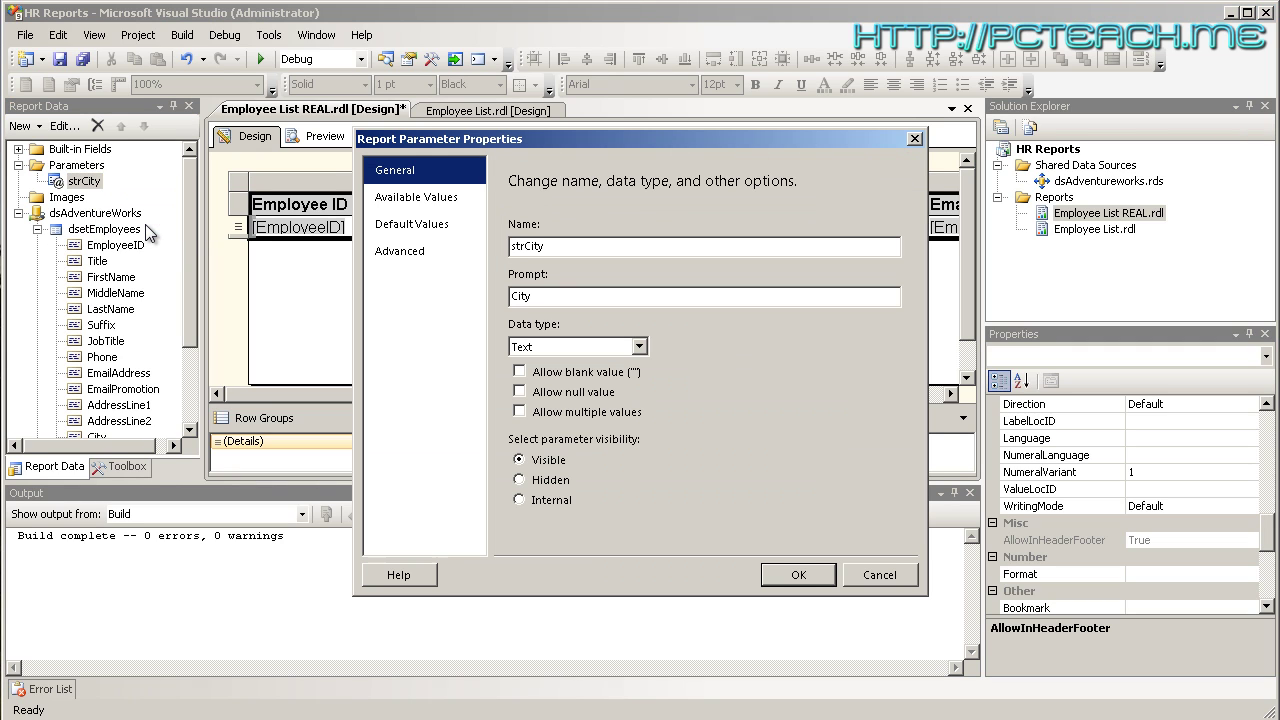
click(409, 237)
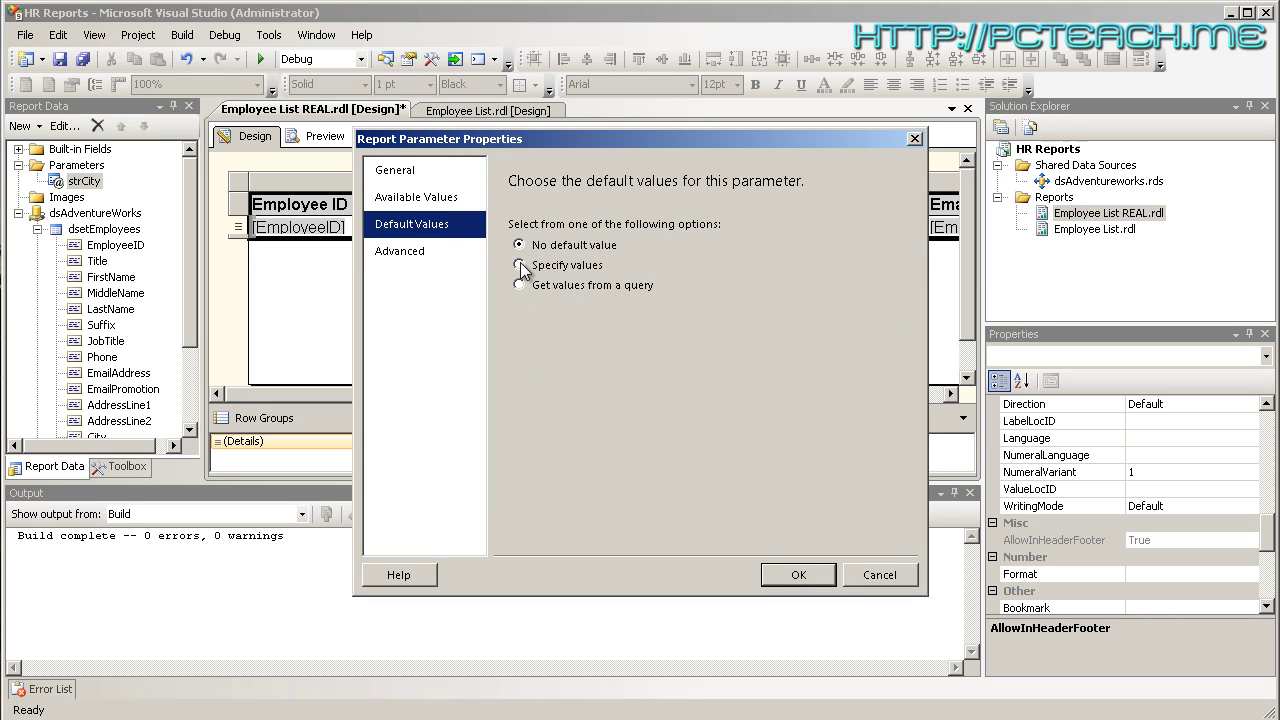
click(521, 265)
click(527, 328)
text(<All>)
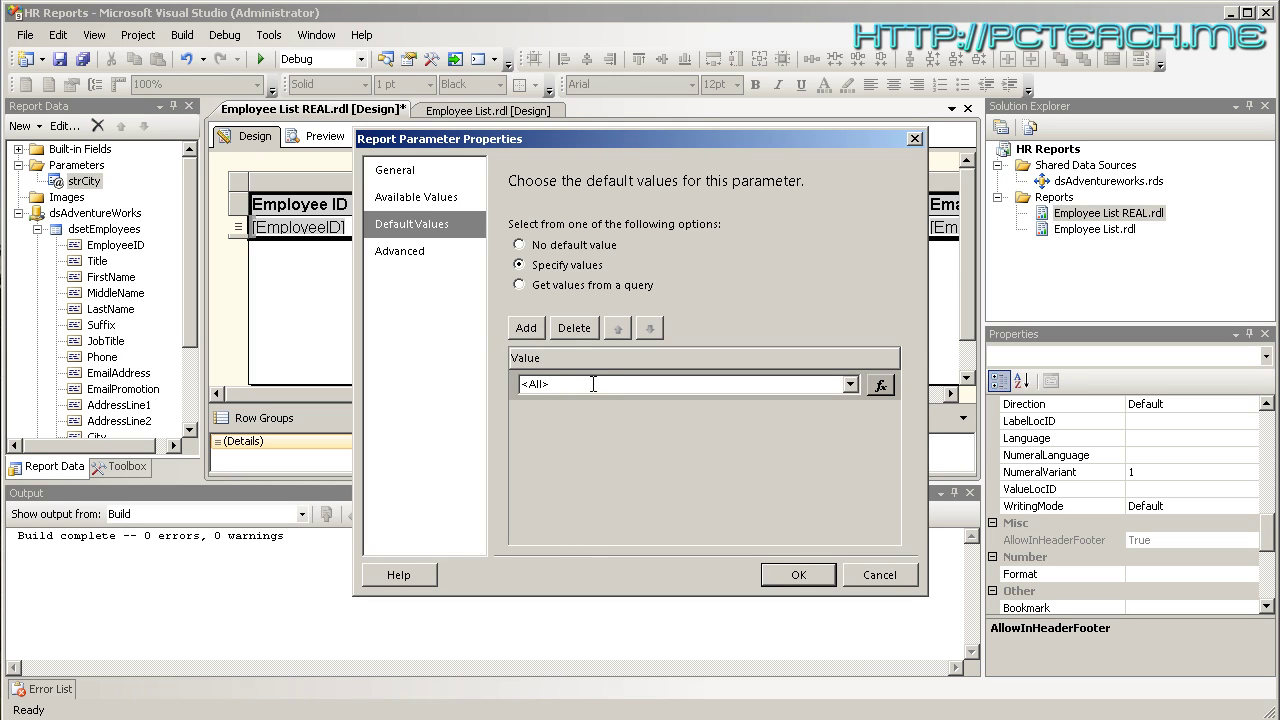
click(805, 575)
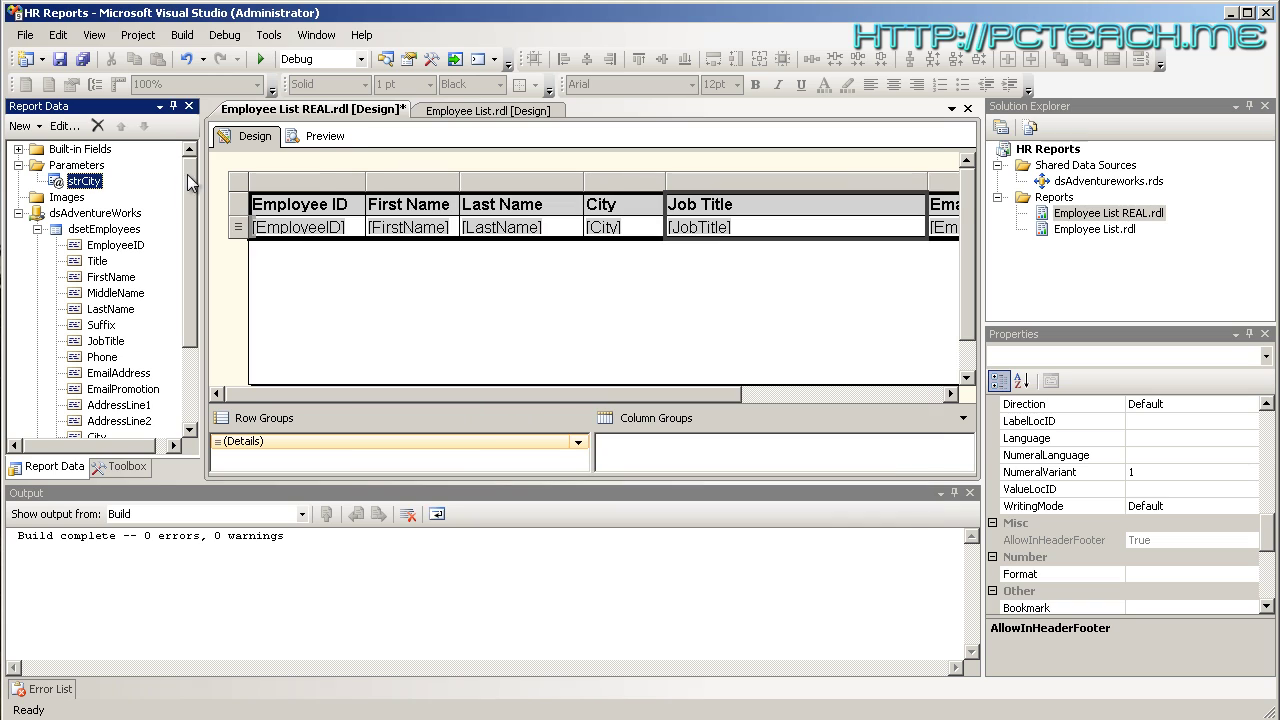
click(320, 140)
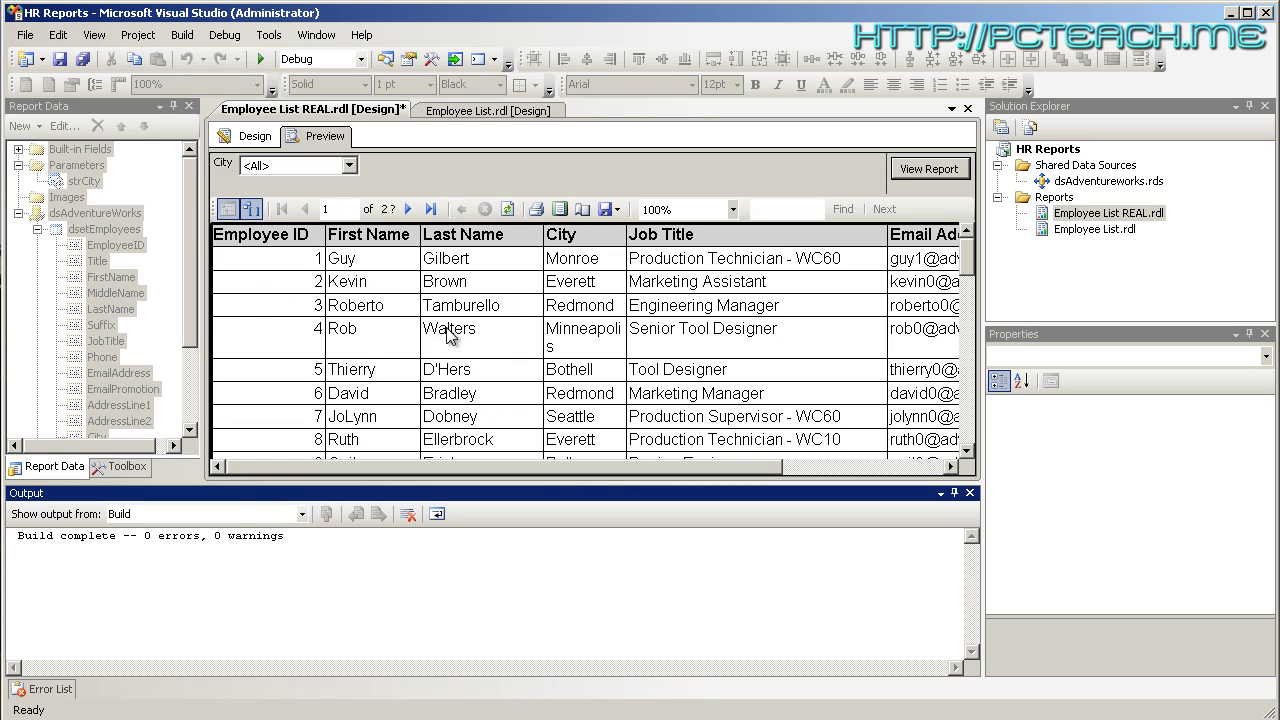
click(349, 165)
click(285, 296)
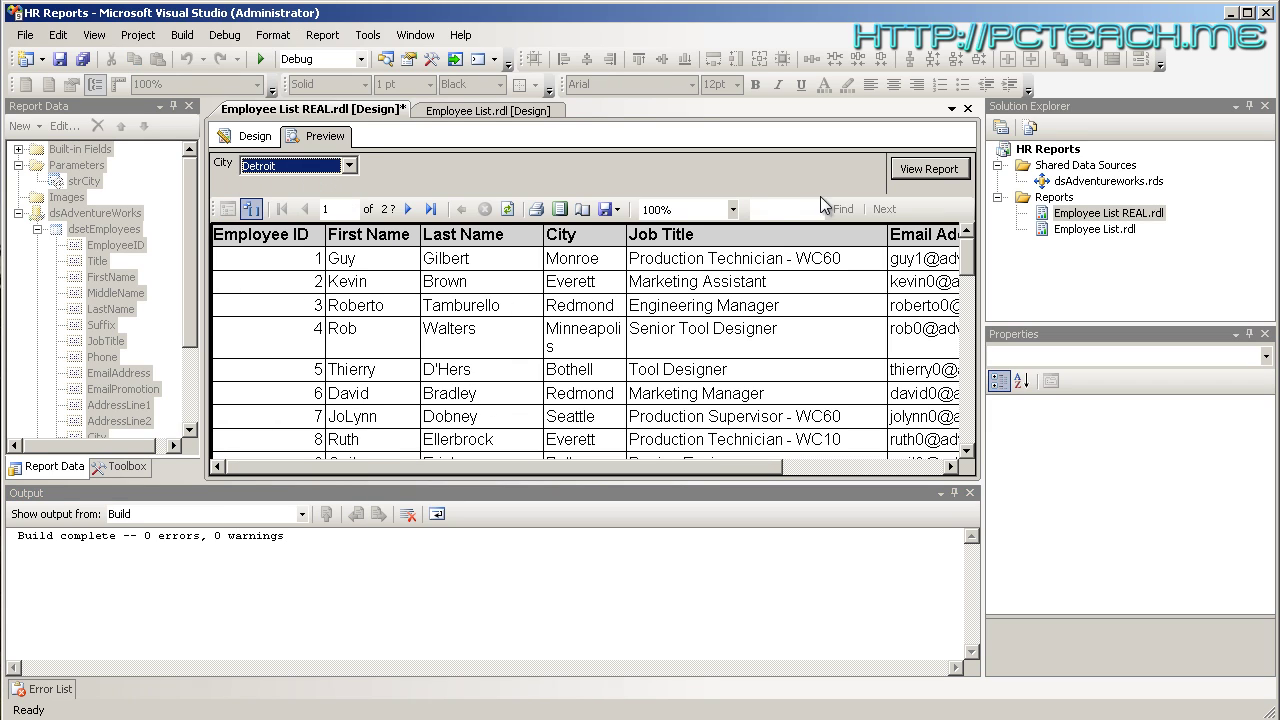
click(922, 170)
click(340, 166)
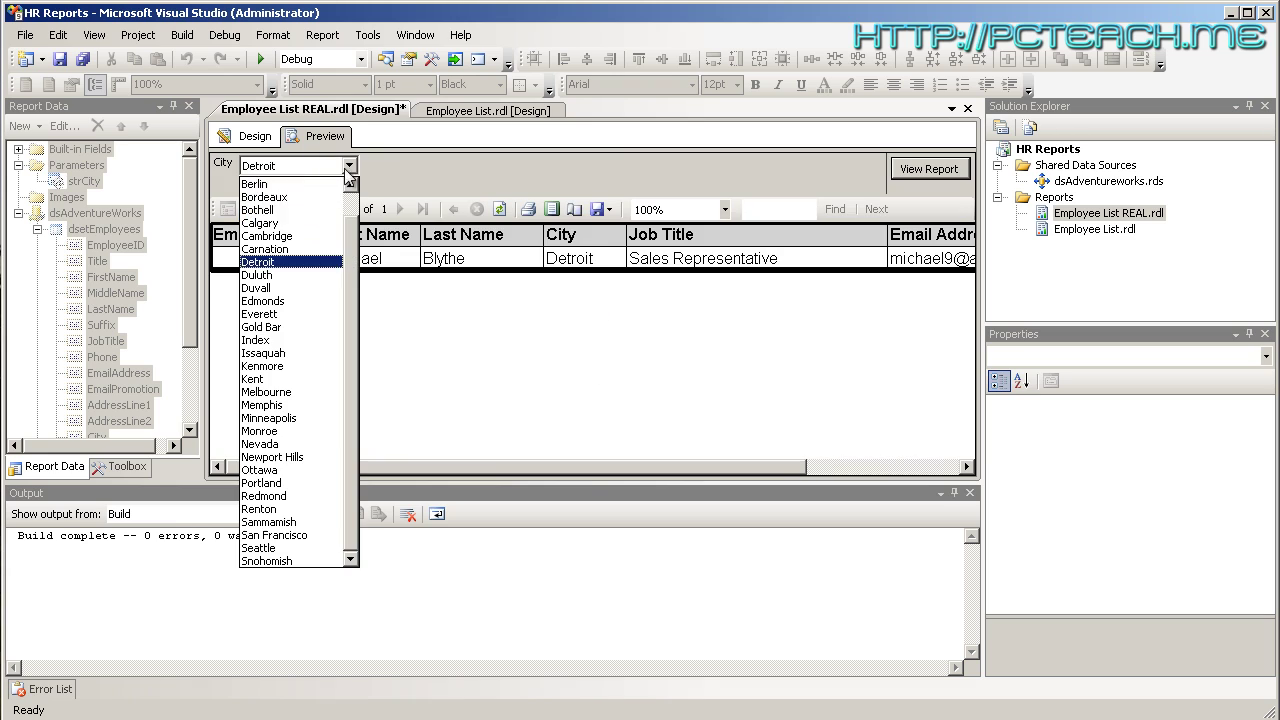
scroll(300, 210, up, 1)
click(304, 185)
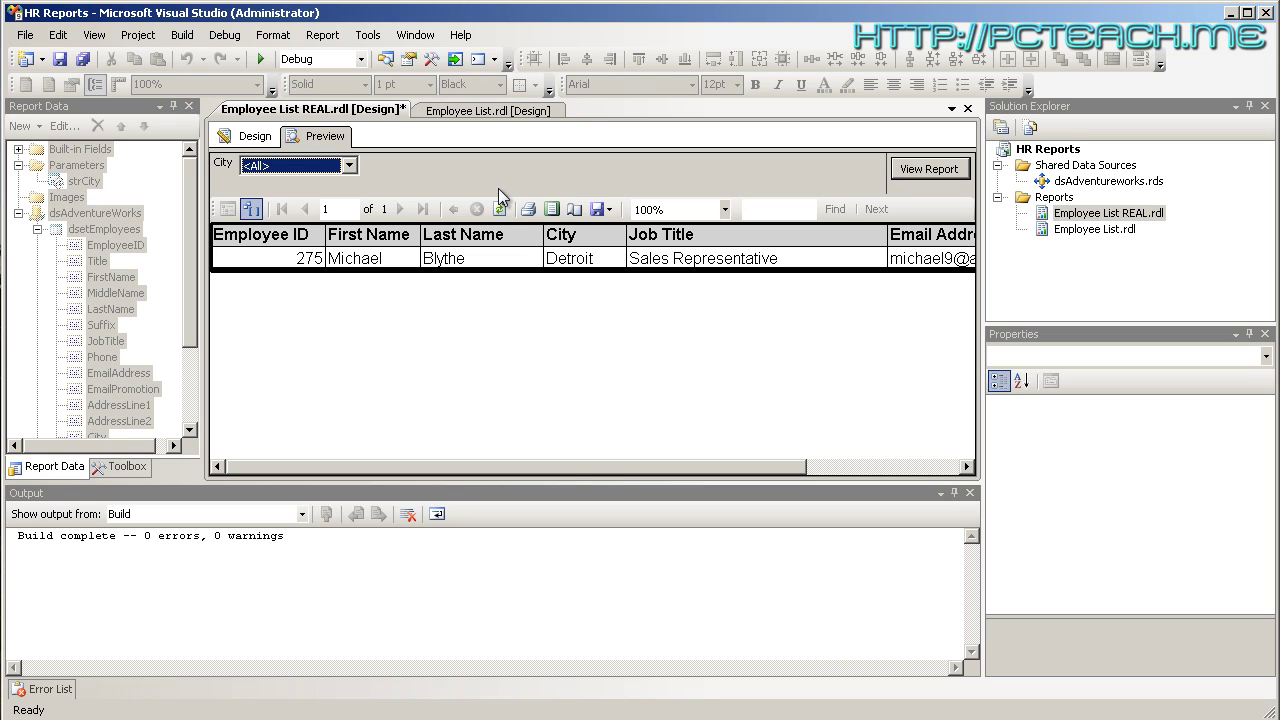
click(100, 188)
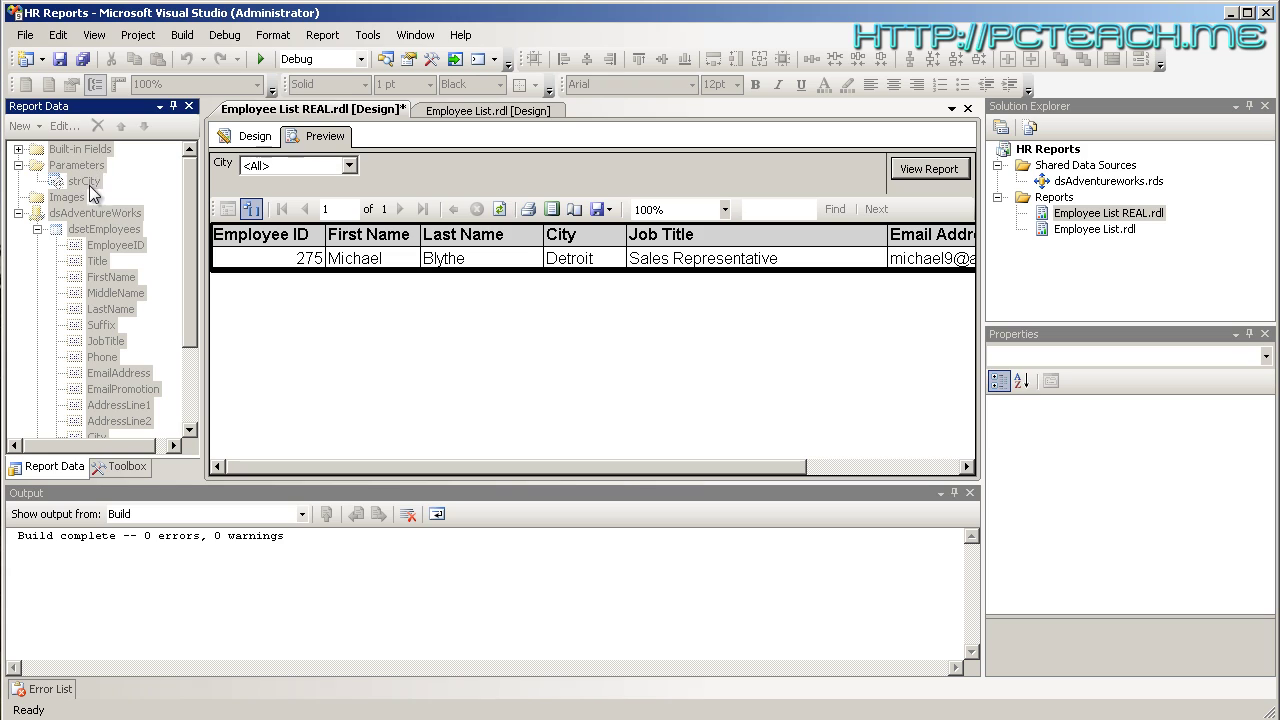
click(250, 136)
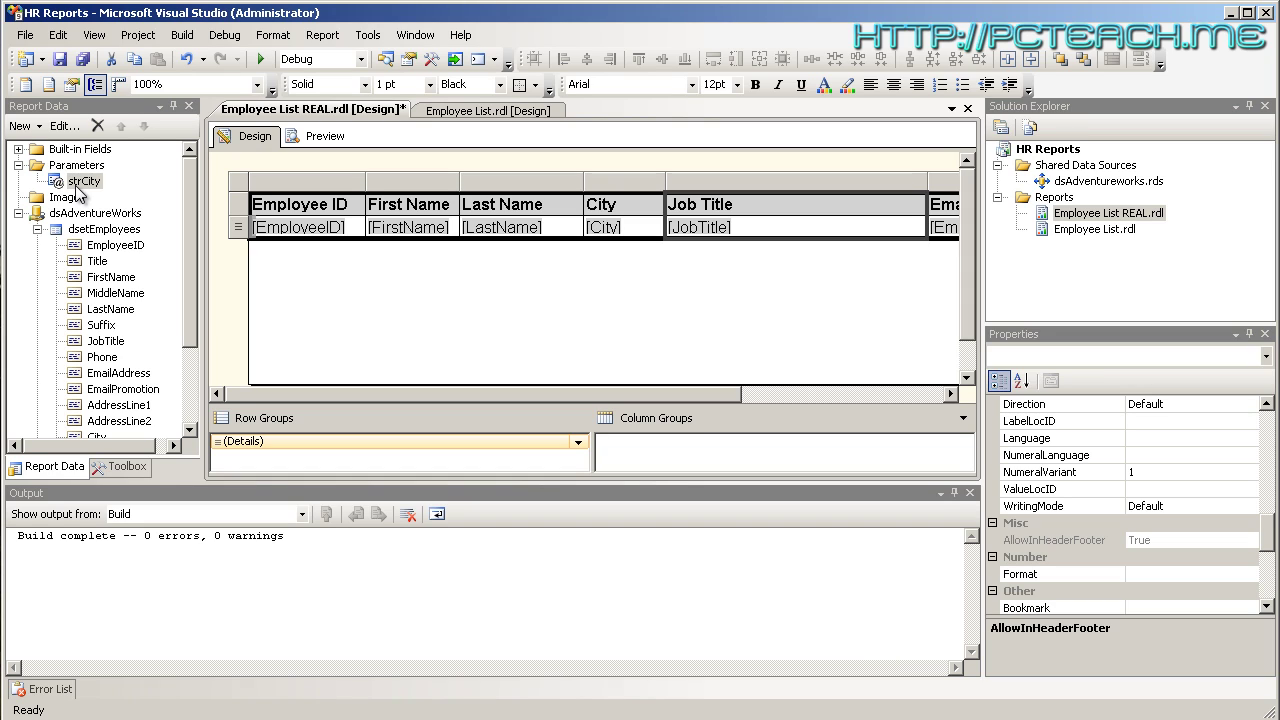
right_click(84, 183)
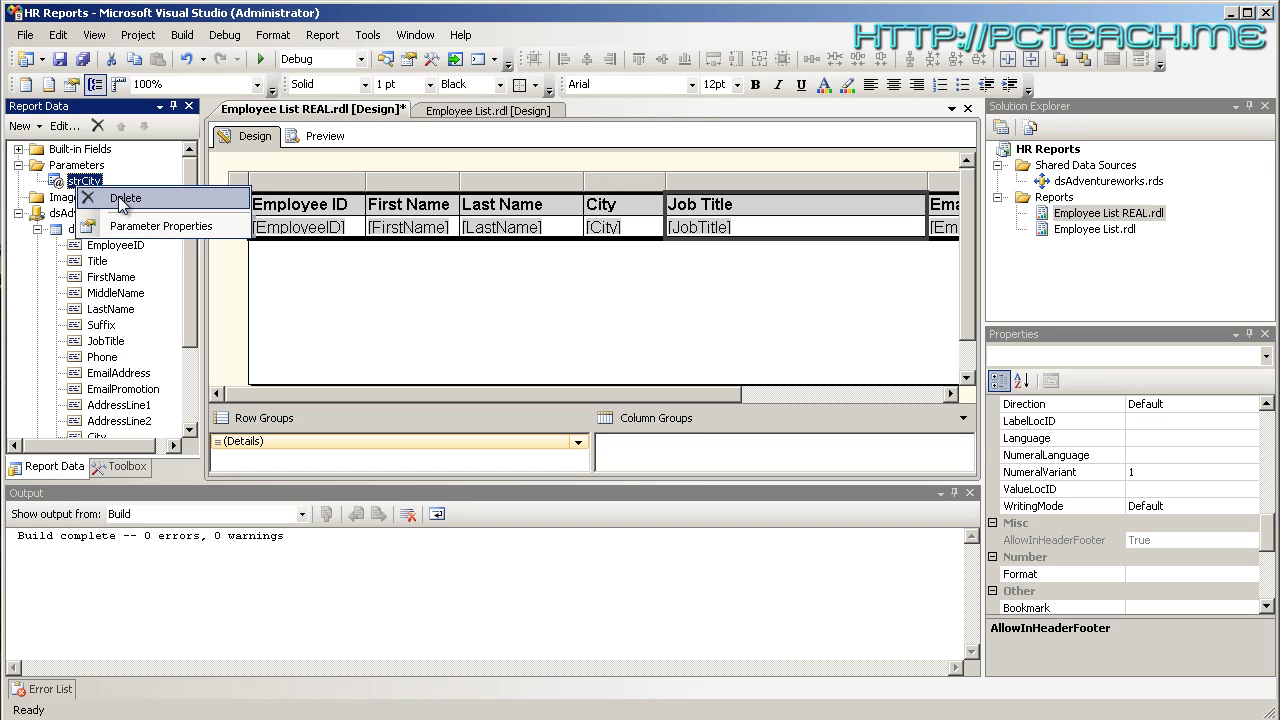
click(140, 223)
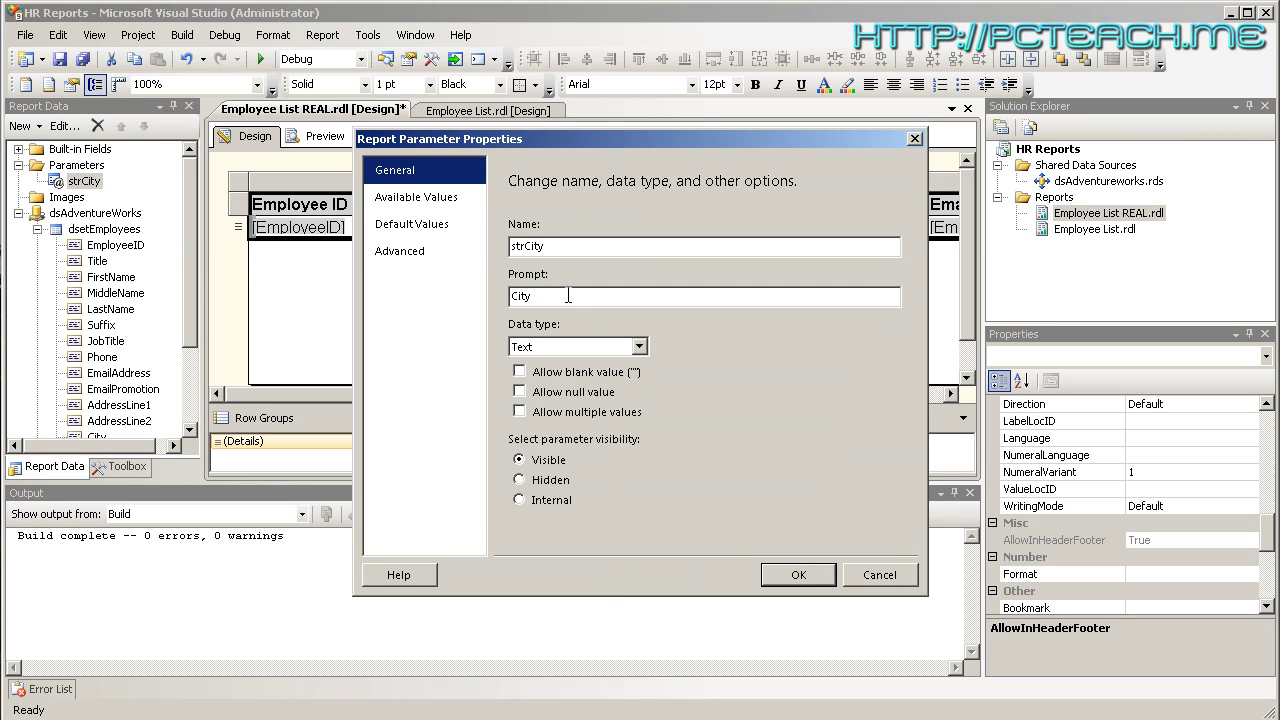
drag(568, 296, 504, 297)
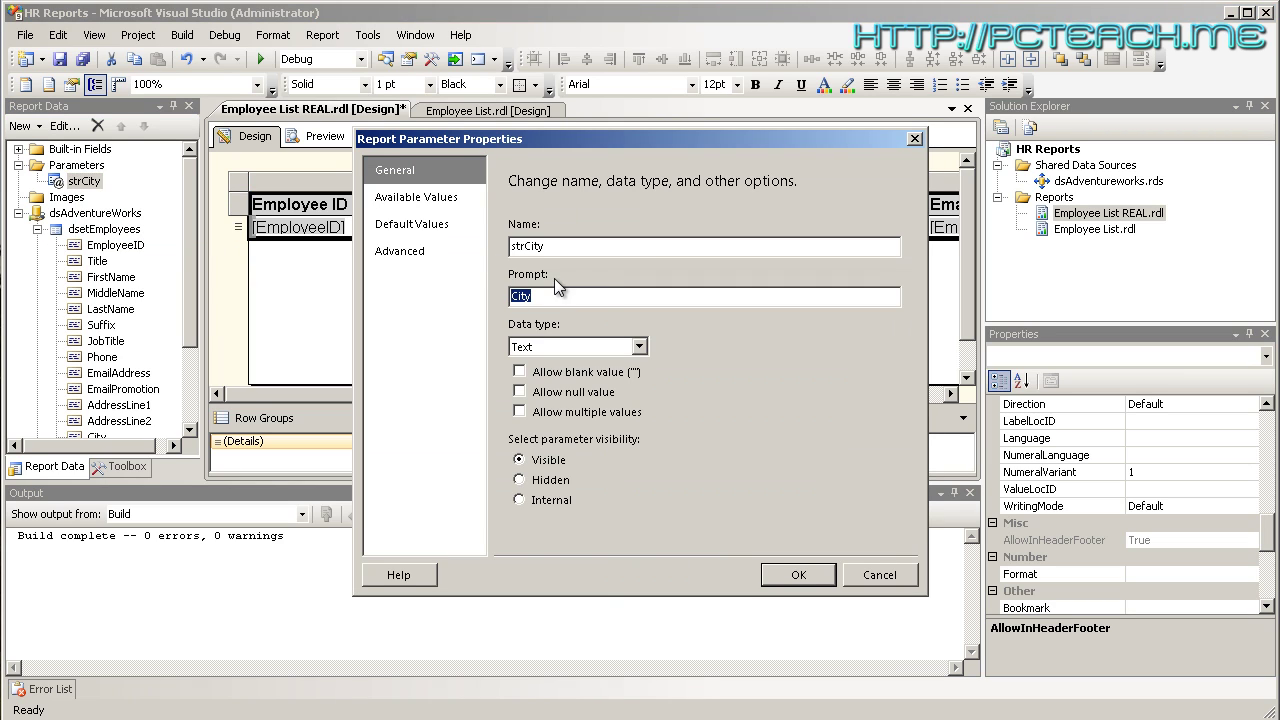
click(877, 574)
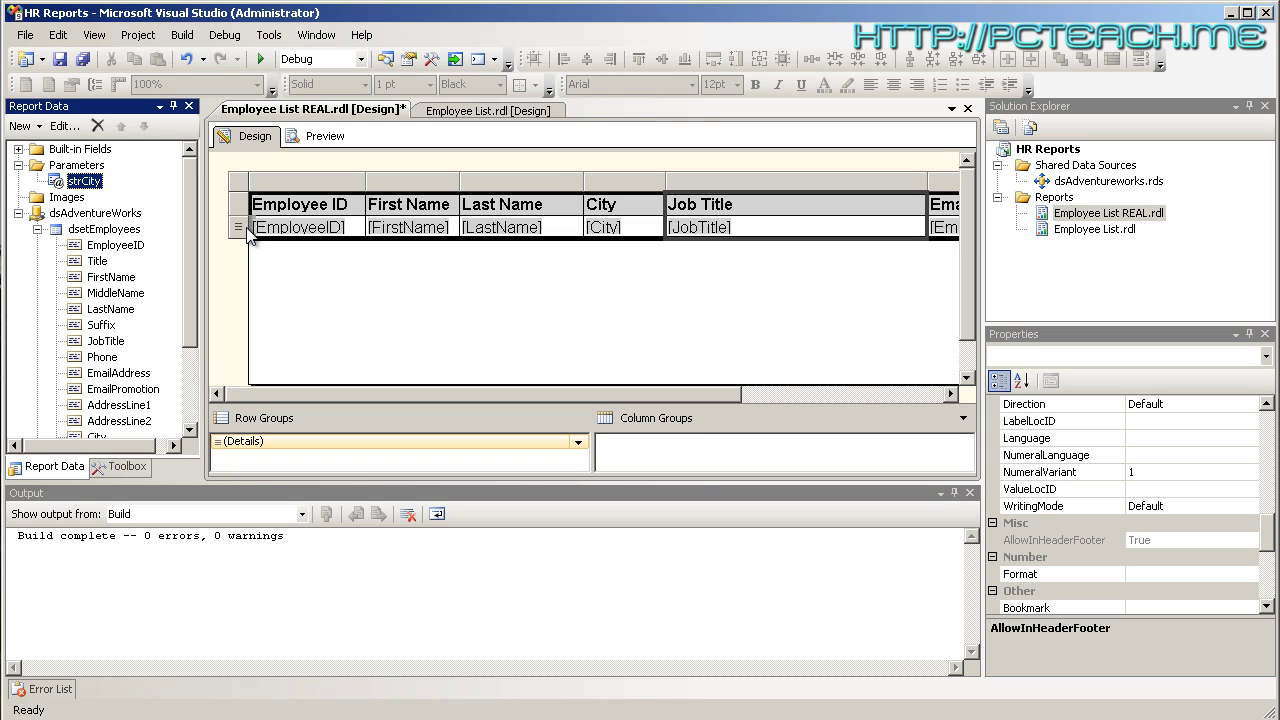
Step: Inspect the <All> line of the dsetCity query in Dataset Properties, then close without changes
click(38, 229)
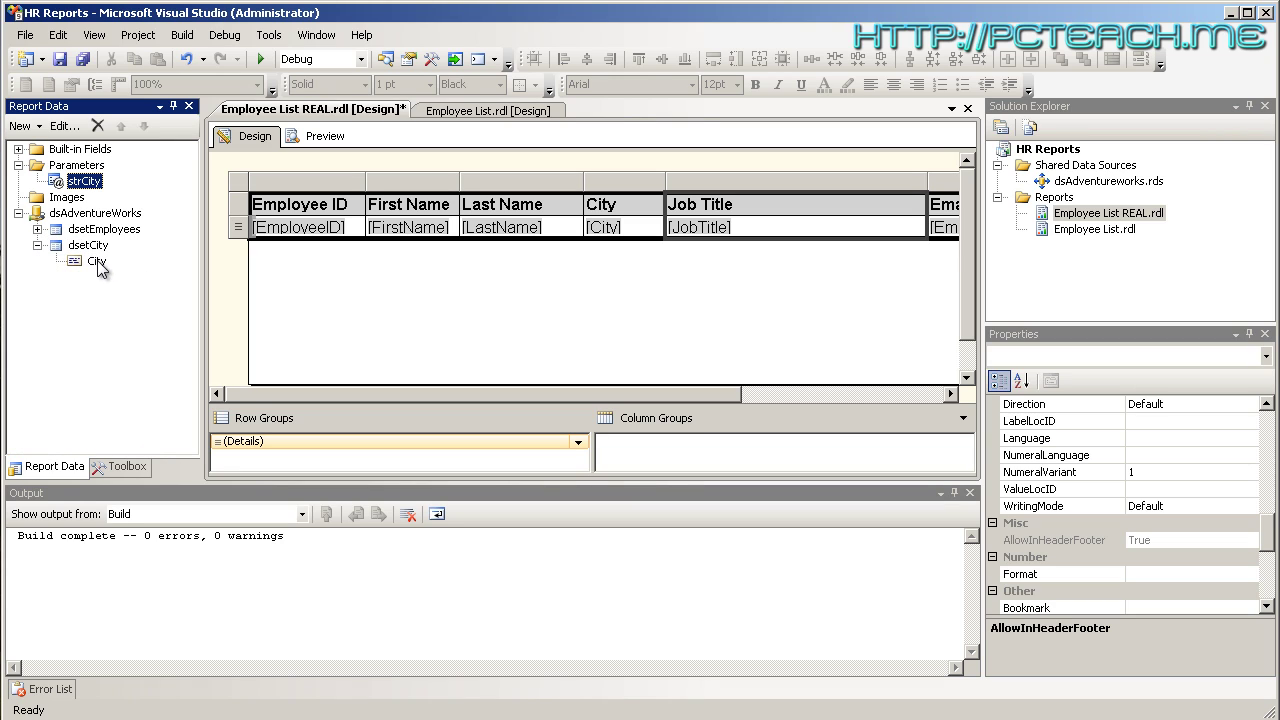
click(95, 262)
right_click(89, 246)
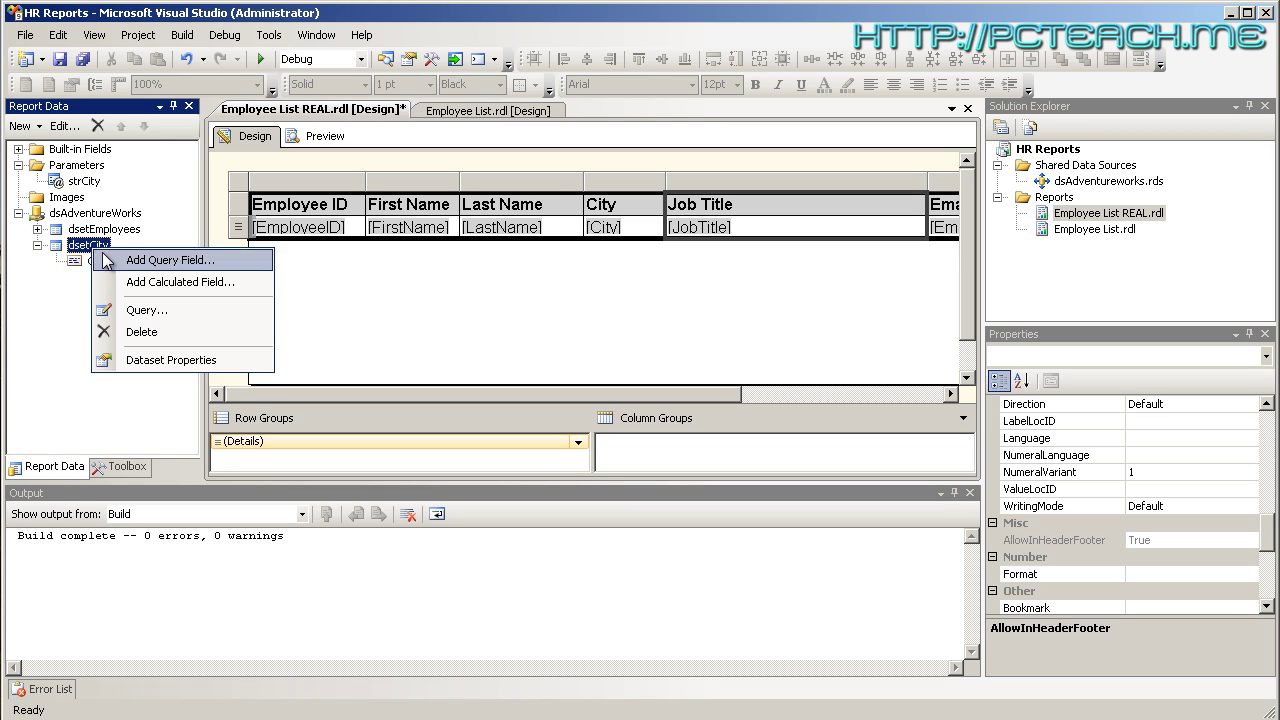
click(170, 360)
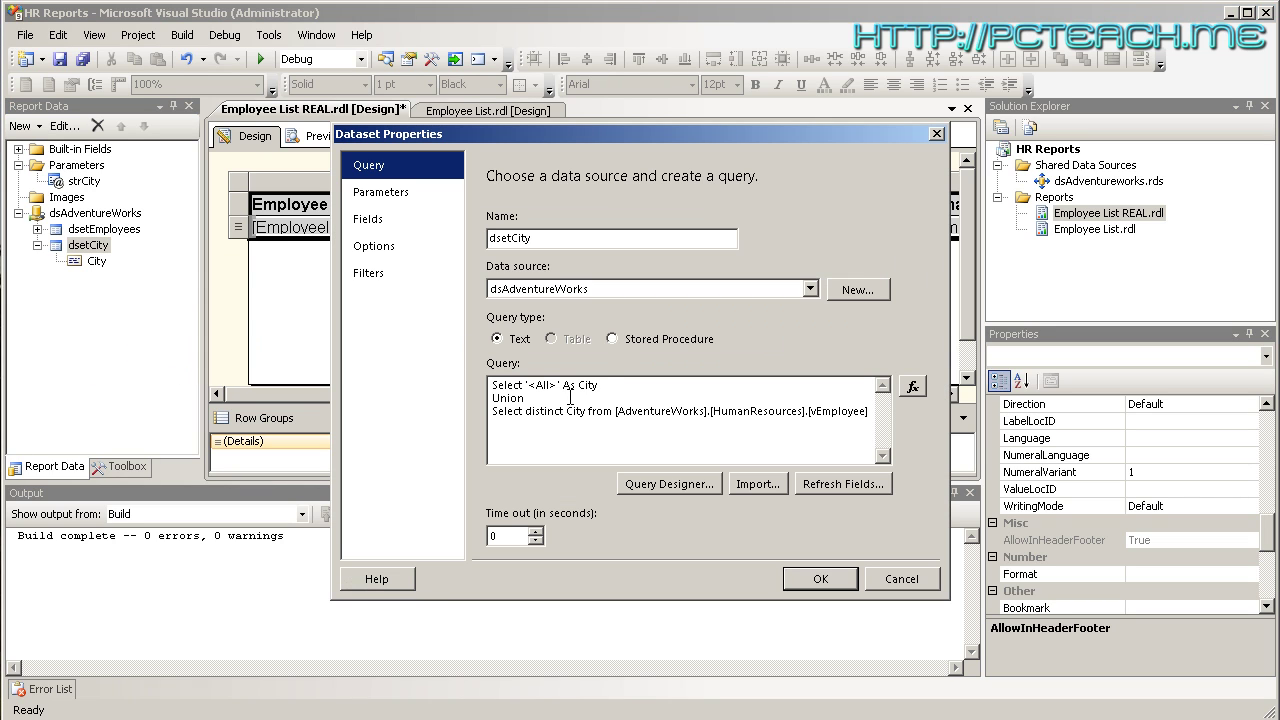
drag(604, 385, 471, 385)
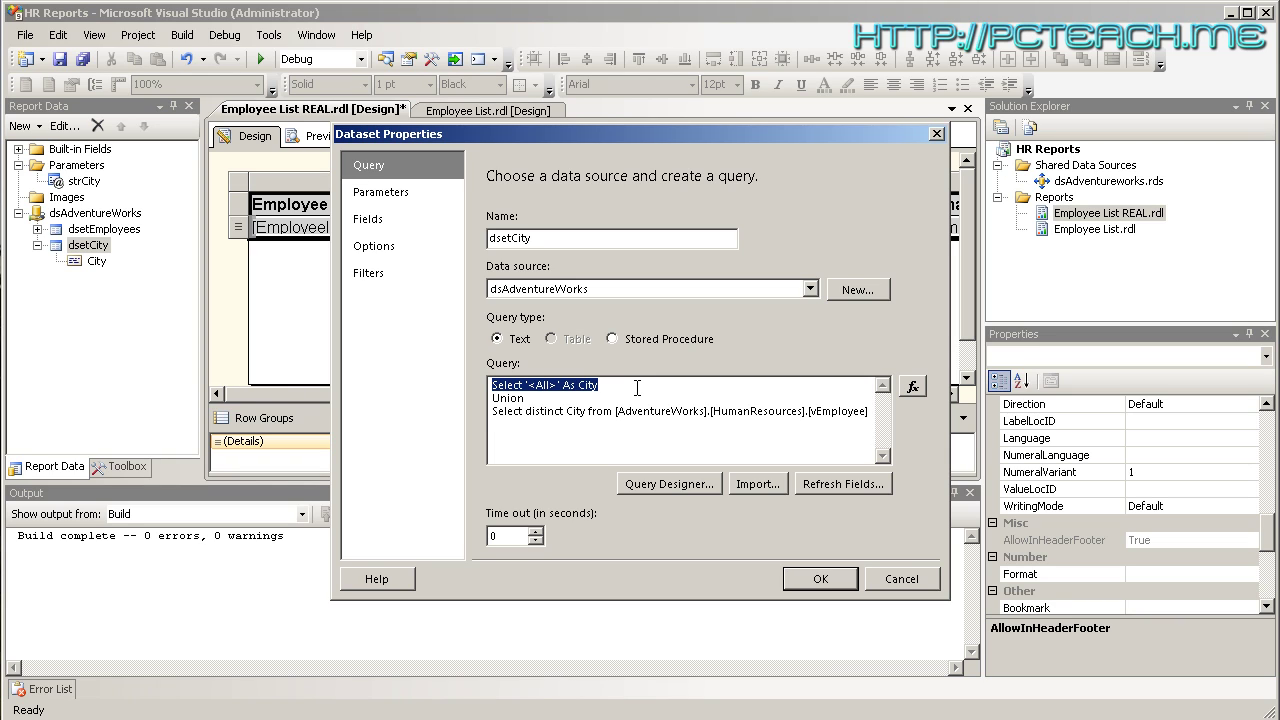
click(901, 580)
Step: Preview the report, choosing Calgary as the City, then switching back to <All>
click(321, 142)
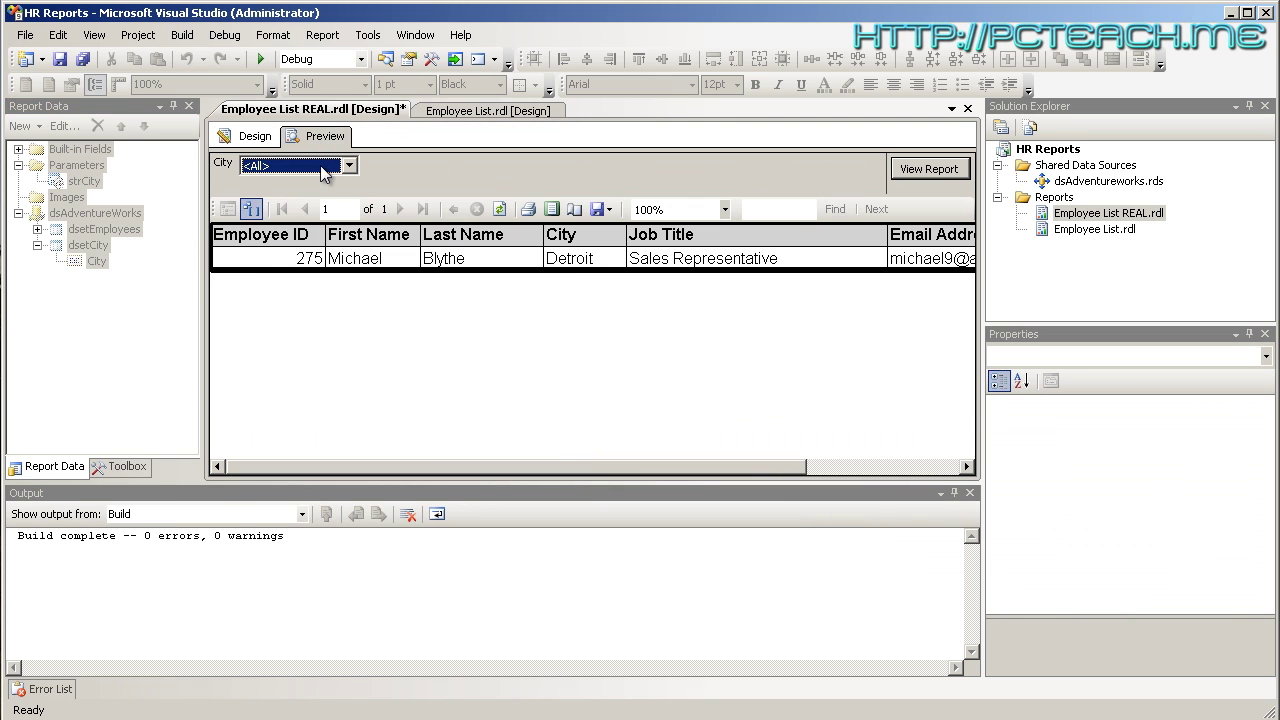
click(300, 166)
click(281, 254)
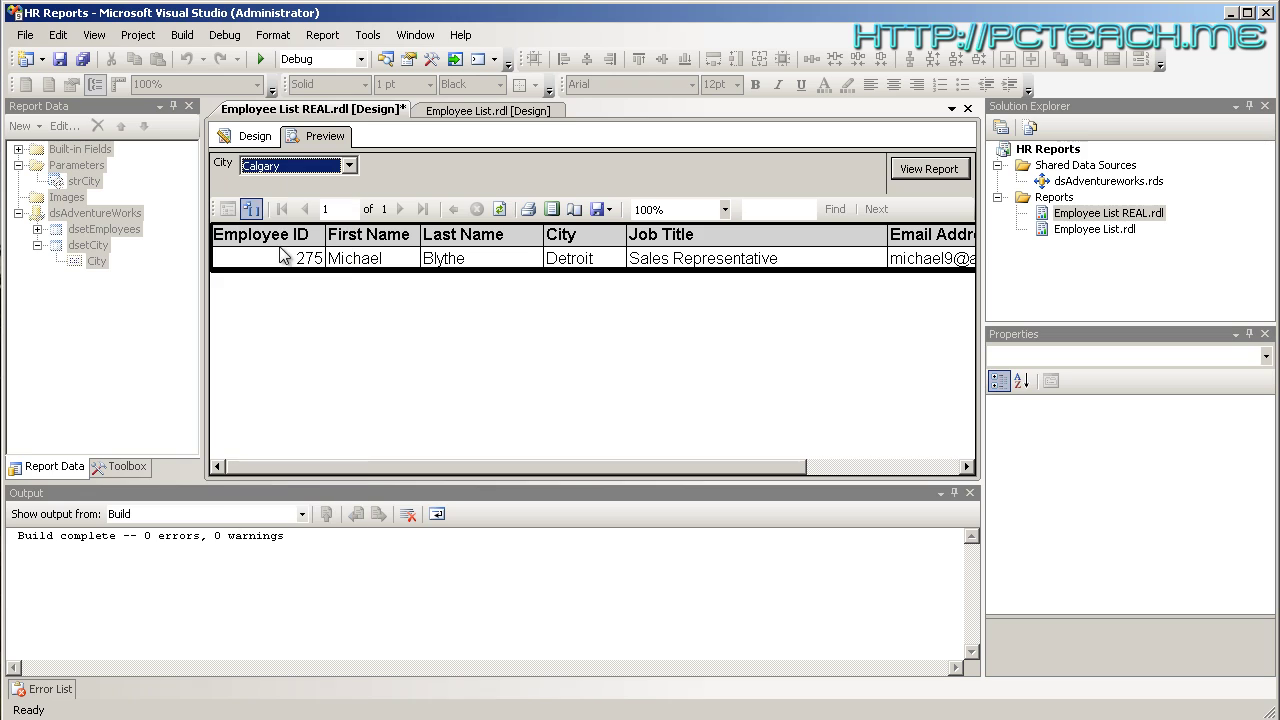
click(300, 166)
scroll(350, 213, up, 1)
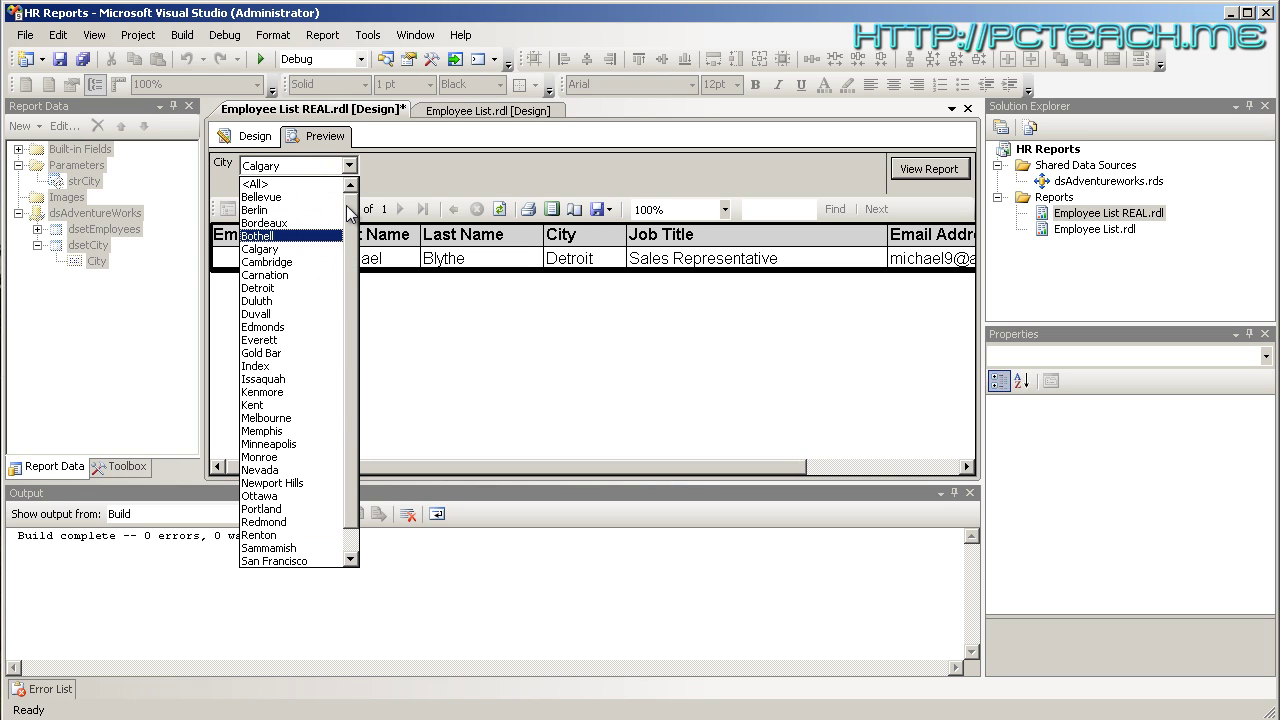
click(300, 184)
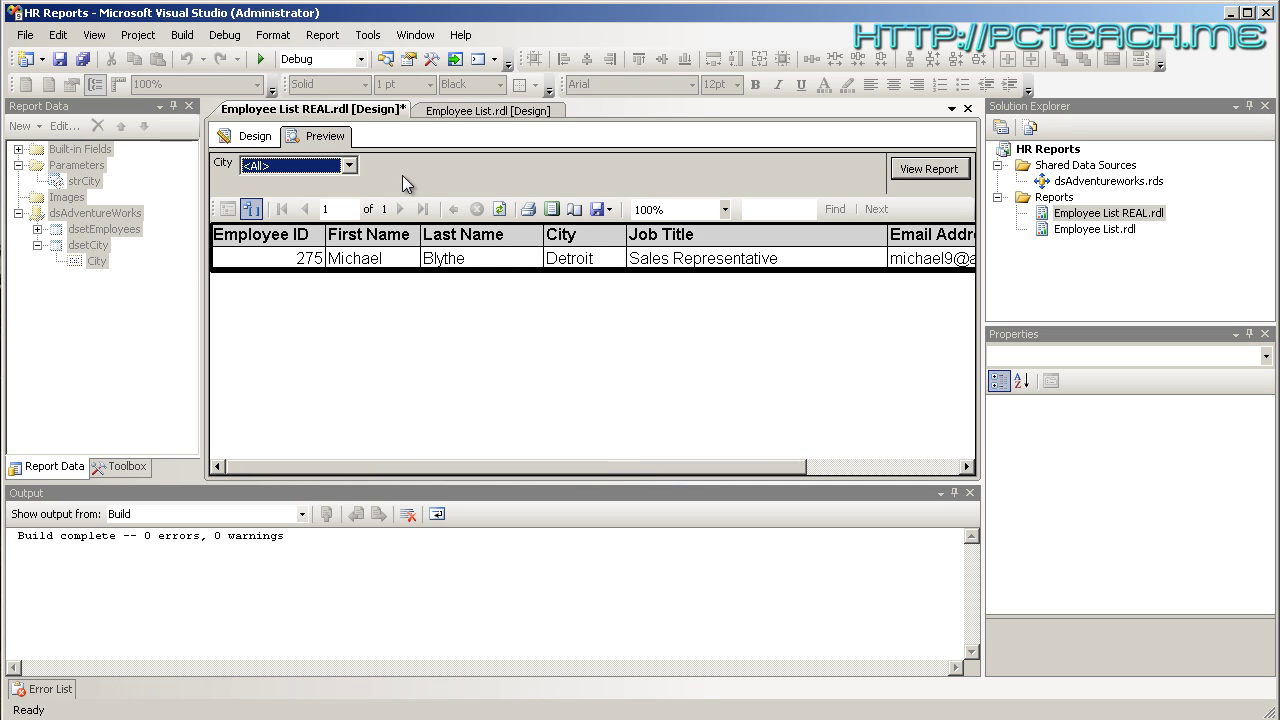